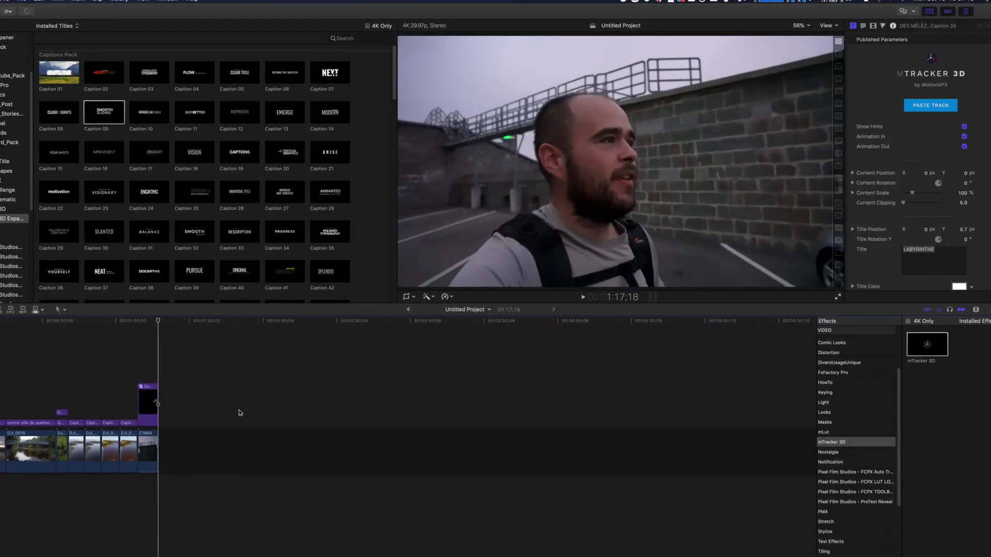
- Copy the last DJI_0169 drone clip and paste the copy at the end of the timeline
{"action": "left_click", "coordinate": [127, 452]}
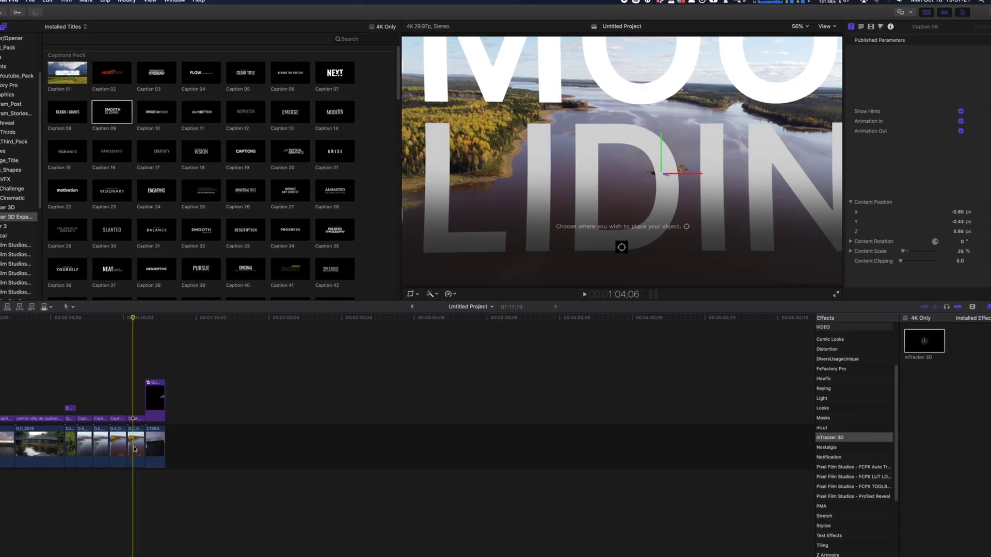
{"action": "left_click", "coordinate": [134, 449]}
{"action": "key", "text": "super+c"}
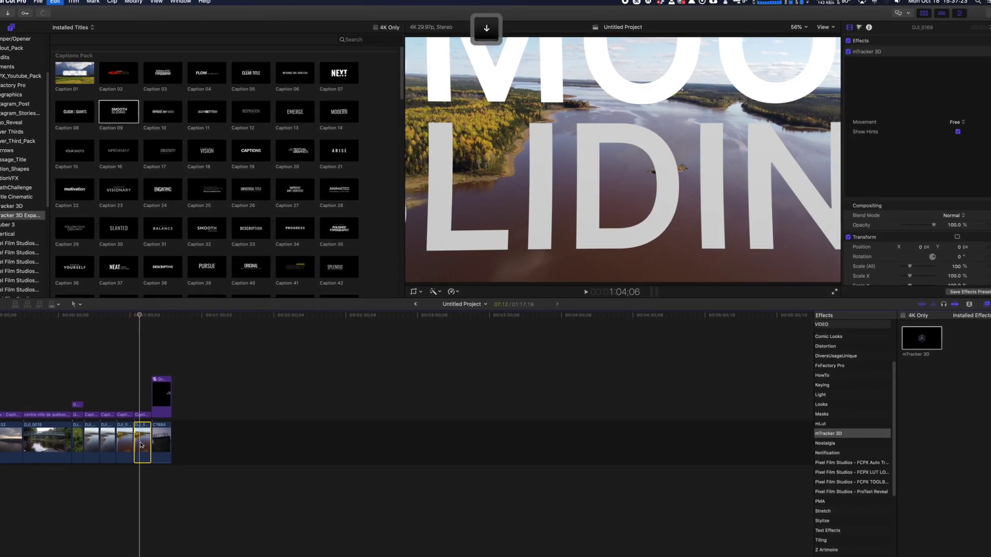
{"action": "key", "text": "Down"}
{"action": "key", "text": "Down"}
{"action": "key", "text": "super+v"}
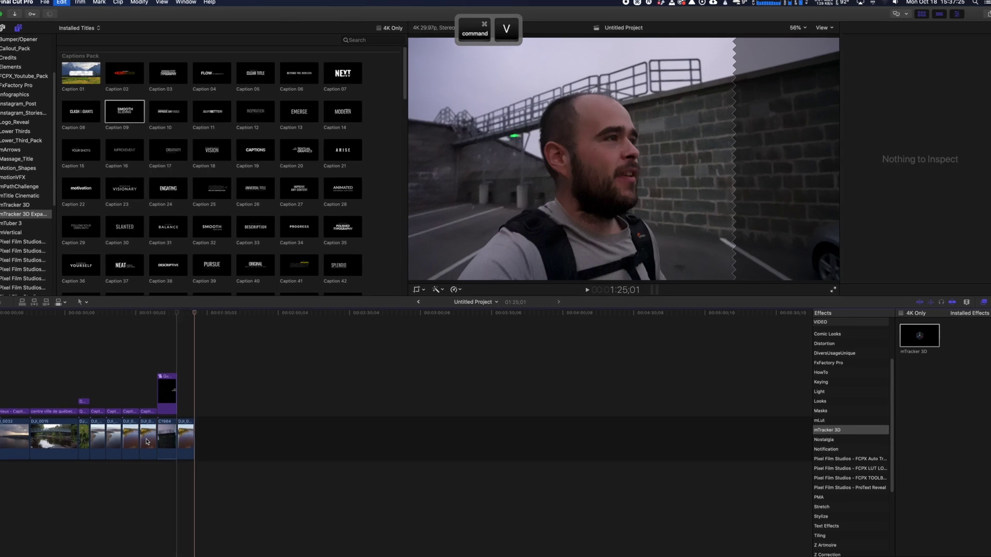
- Remove the mTracker 3D effect from the pasted drone clip
{"action": "left_click", "coordinate": [188, 420]}
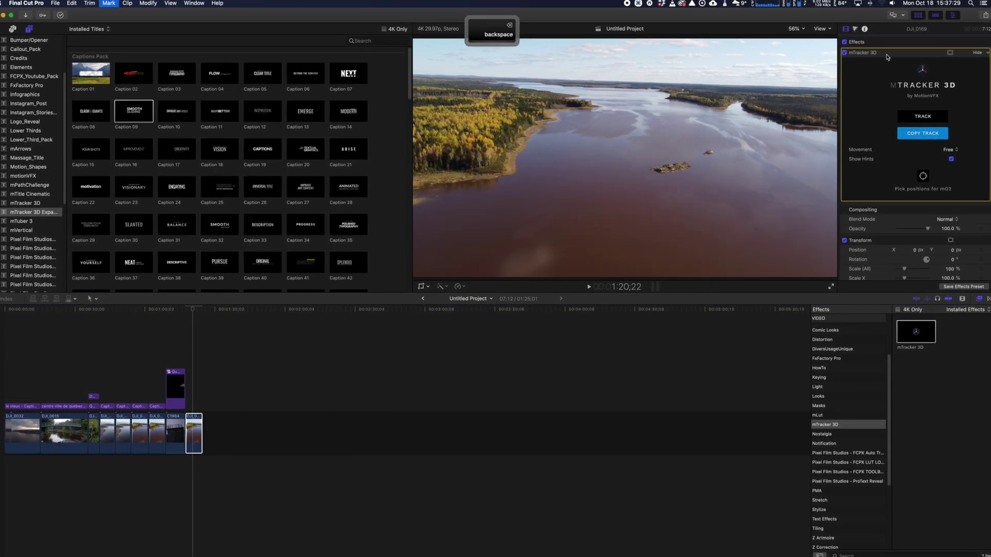
{"action": "scroll", "coordinate": [887, 57], "scroll_direction": "down", "scroll_amount": 5}
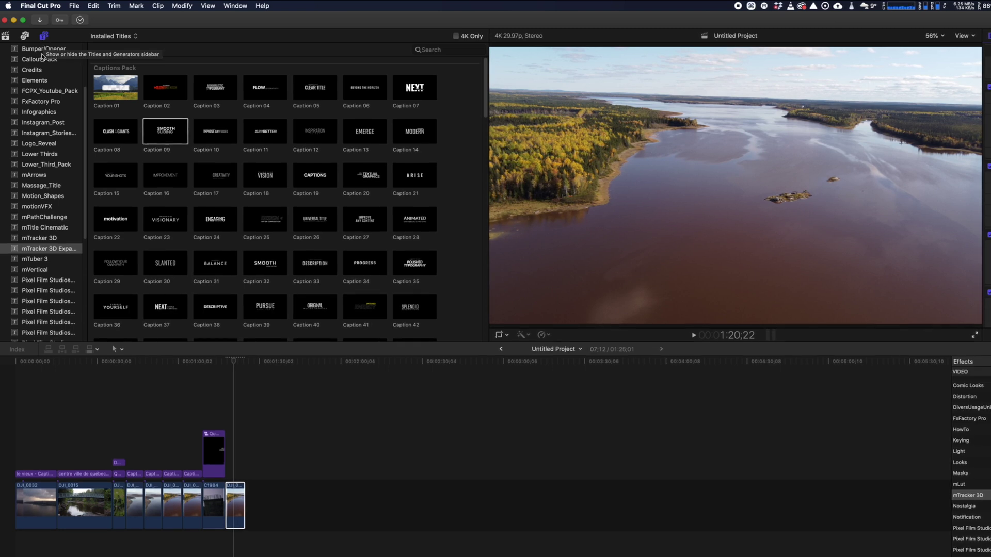
- Browse the installed title categories and display the Build In/Out titles
{"action": "scroll", "coordinate": [42, 58], "scroll_direction": "up", "scroll_amount": 4}
{"action": "left_click", "coordinate": [44, 36]}
{"action": "left_click", "coordinate": [44, 36]}
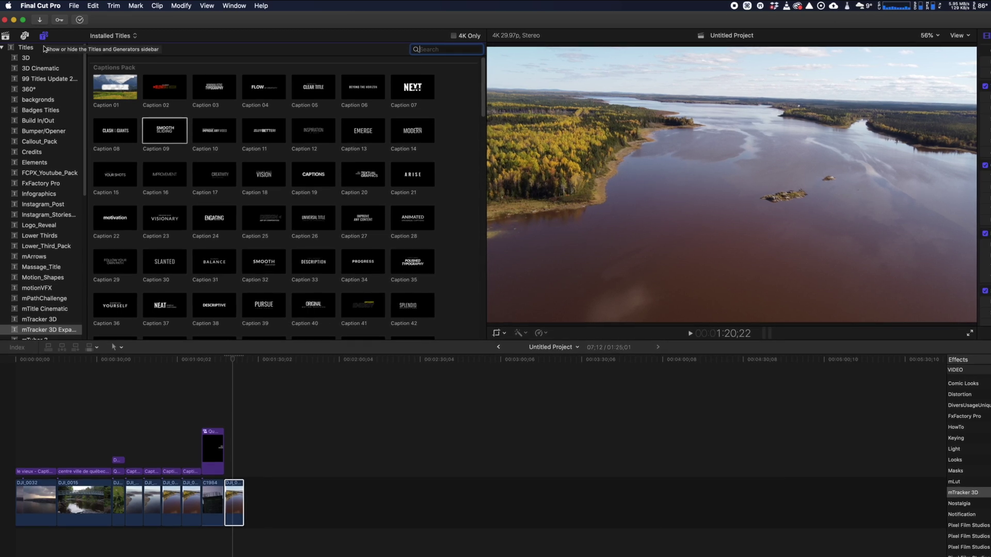
{"action": "left_click", "coordinate": [33, 118]}
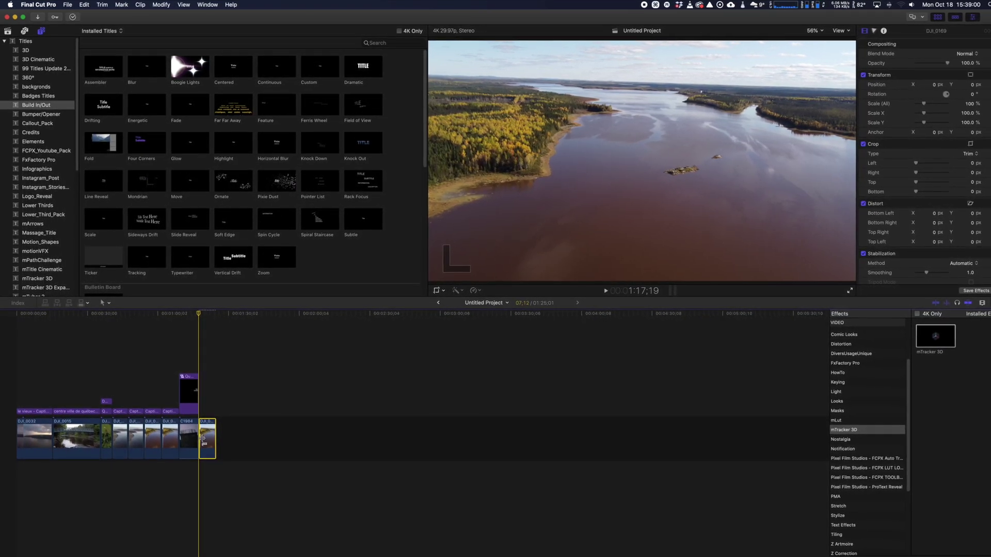
- Add a Basic Title over the pasted drone clip and trim its end to match the clip's end
{"action": "key", "text": "ctrl+t"}
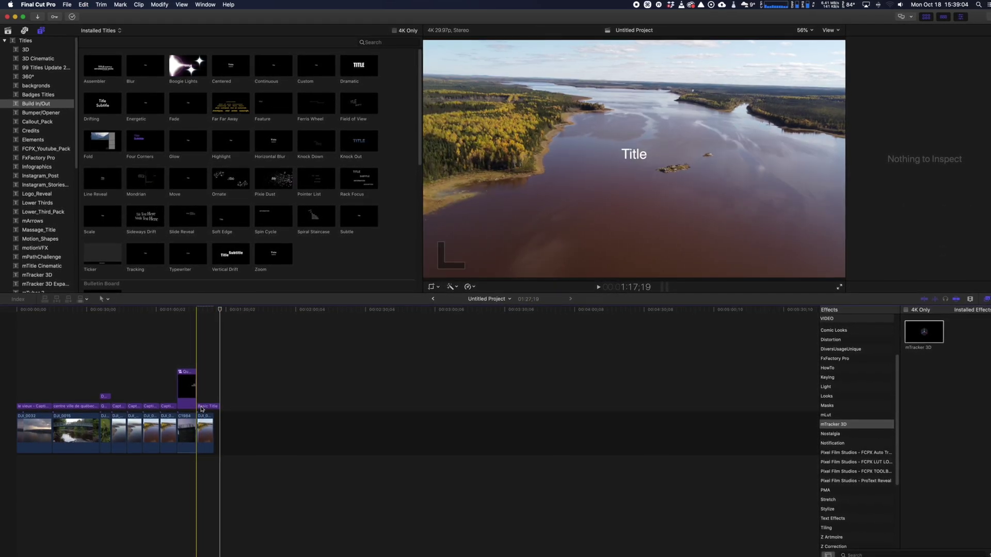
{"action": "key", "text": "super+equal"}
{"action": "key", "text": "super+equal"}
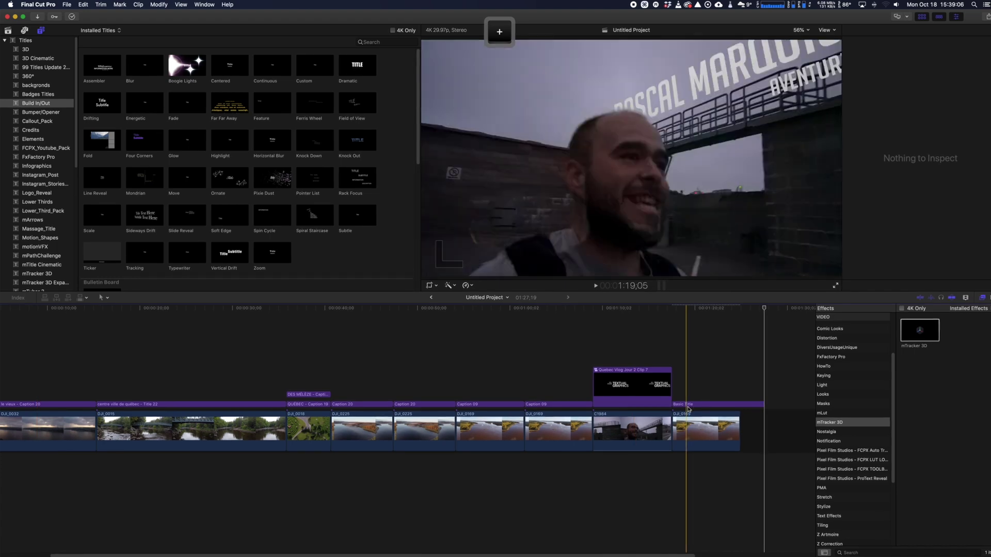
{"action": "scroll", "coordinate": [708, 386], "scroll_direction": "right", "scroll_amount": 5}
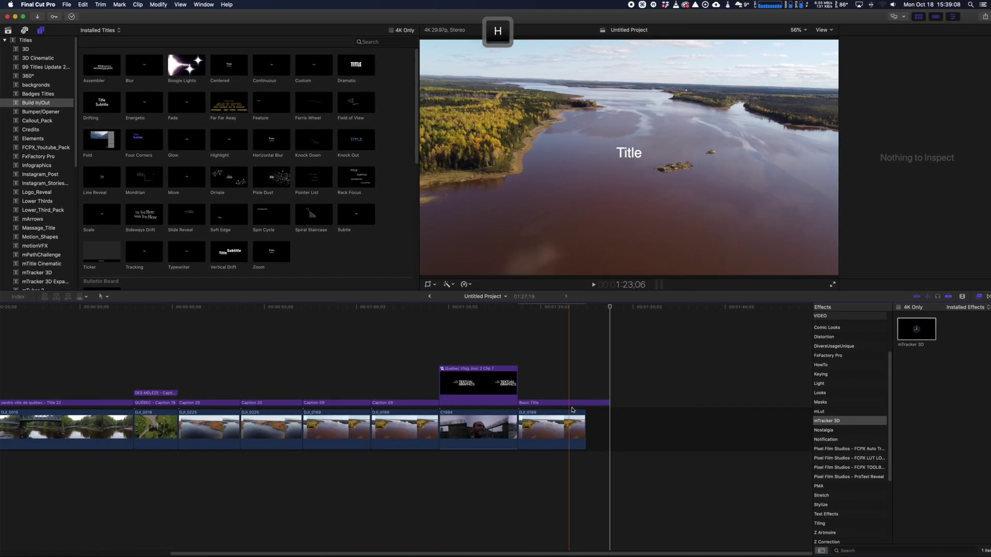
{"action": "left_click", "coordinate": [606, 402]}
{"action": "left_click_drag", "start_coordinate": [606, 402], "coordinate": [583, 401]}
- Replace the placeholder text of the Basic Title with "TEXTE"
{"action": "left_click", "coordinate": [541, 428]}
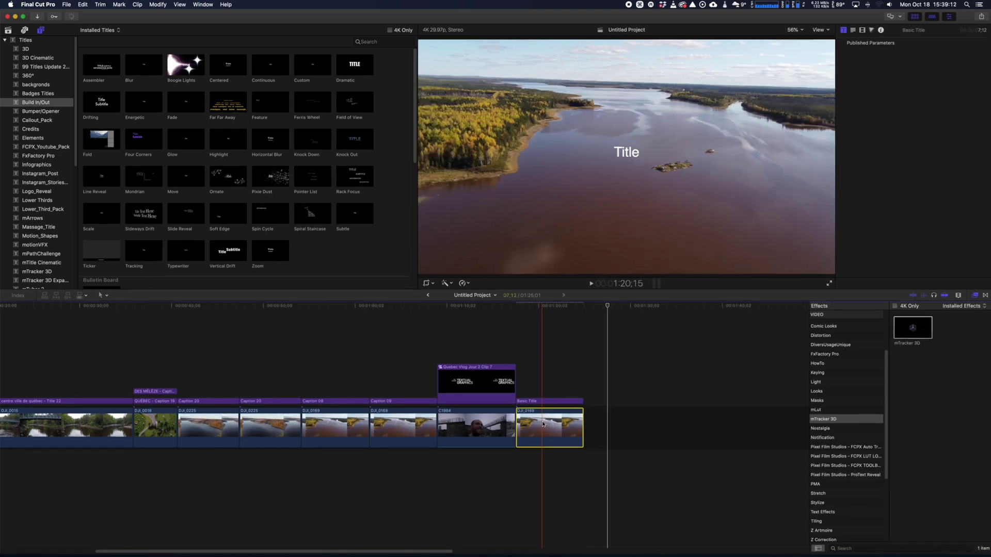
{"action": "left_click", "coordinate": [541, 396]}
{"action": "left_click", "coordinate": [542, 400]}
{"action": "left_click", "coordinate": [625, 153]}
{"action": "double_click", "coordinate": [625, 153]}
{"action": "key", "text": "Caps_Lock"}
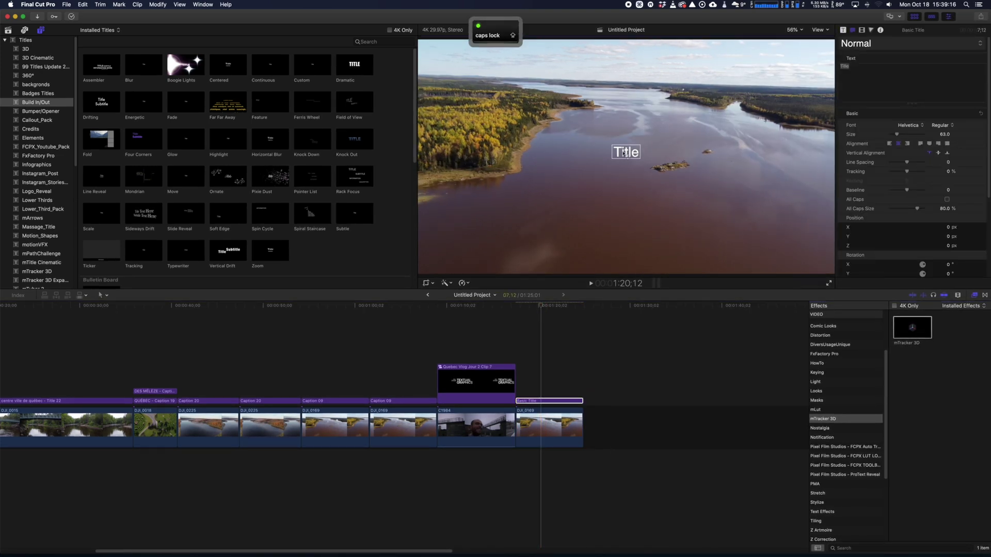
{"action": "left_click", "coordinate": [540, 401]}
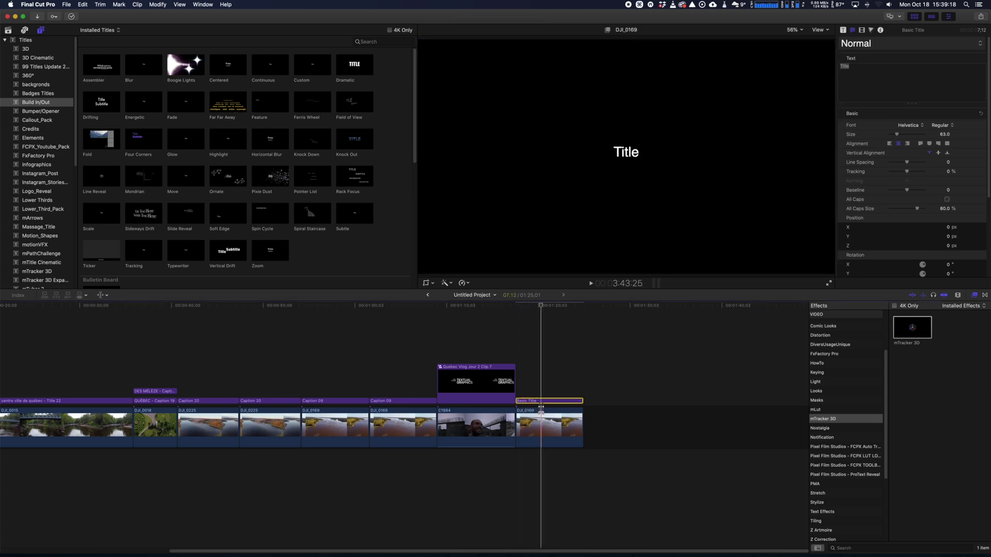
{"action": "key", "text": "Caps_Lock"}
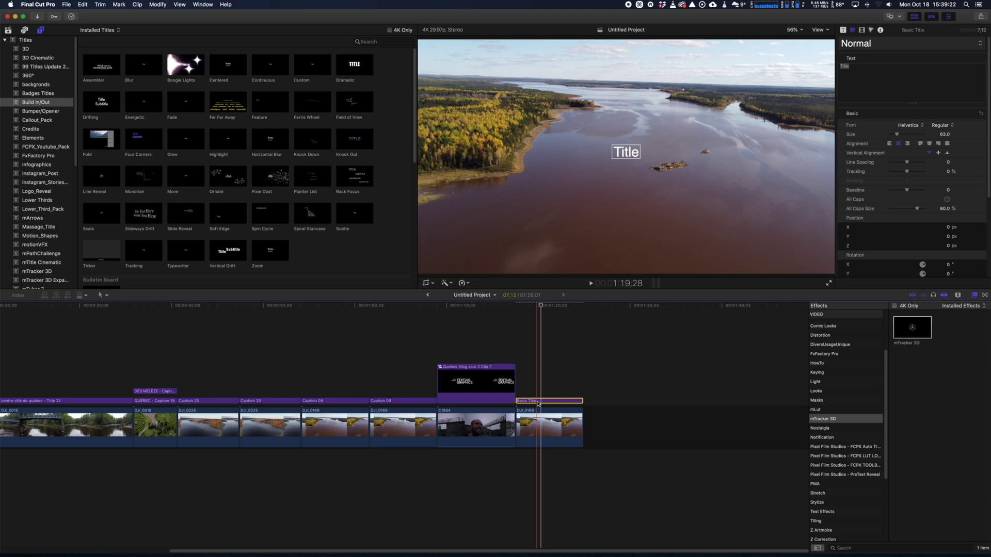
{"action": "left_click", "coordinate": [629, 156]}
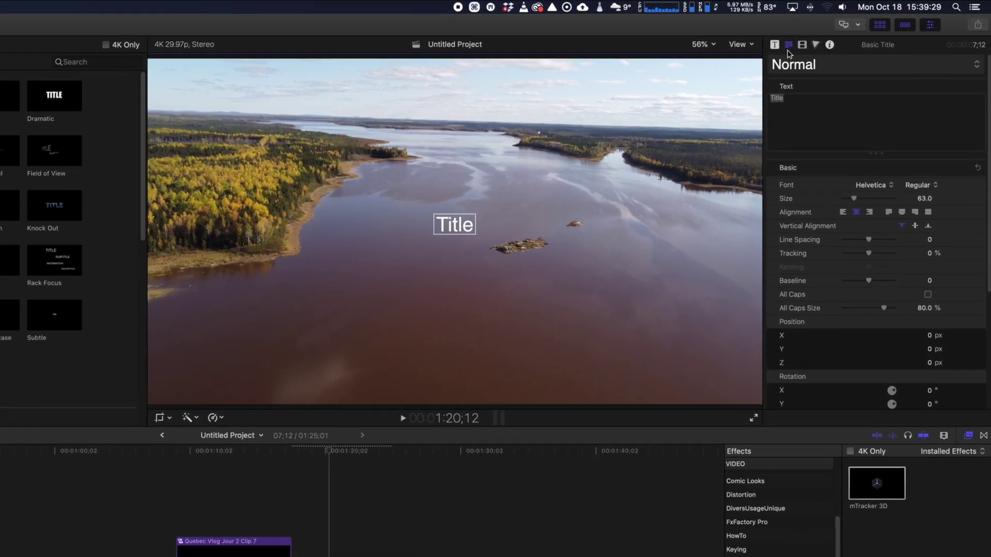
{"action": "double_click", "coordinate": [789, 89]}
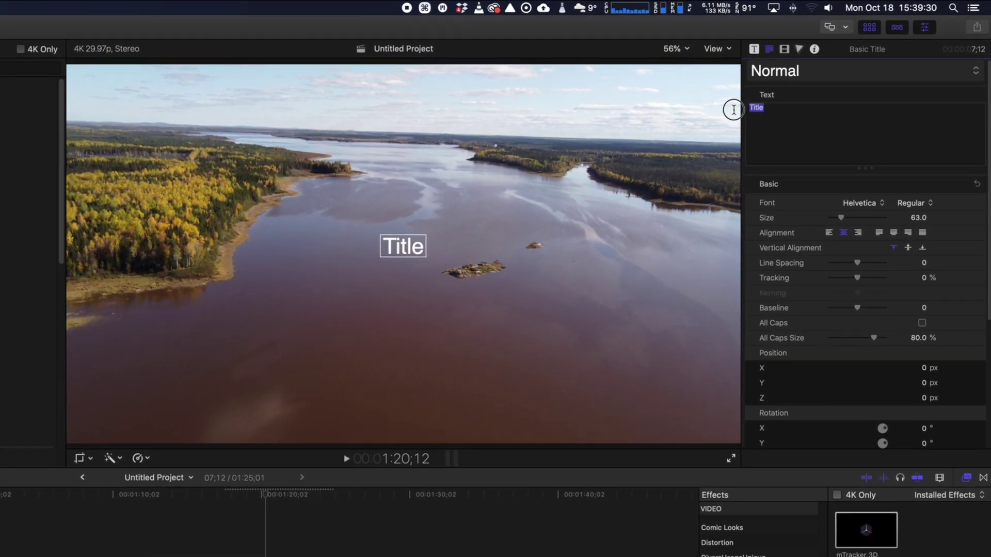
{"action": "key", "text": "Caps_Lock"}
{"action": "type", "text": "TEXTE"}
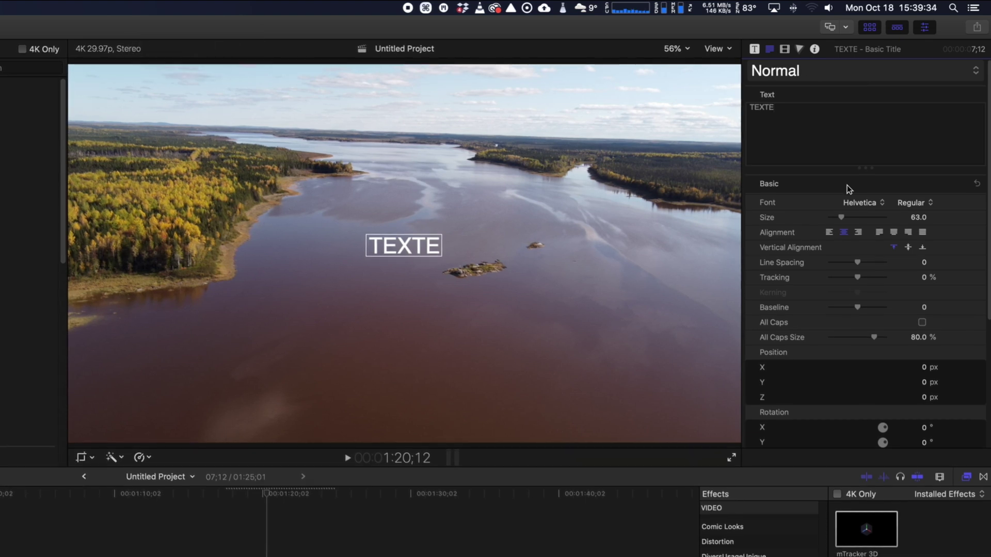
- Set the title's font to Gobold and enlarge the text slightly
{"action": "left_click", "coordinate": [880, 201]}
{"action": "scroll", "coordinate": [880, 200], "scroll_direction": "up", "scroll_amount": 10}
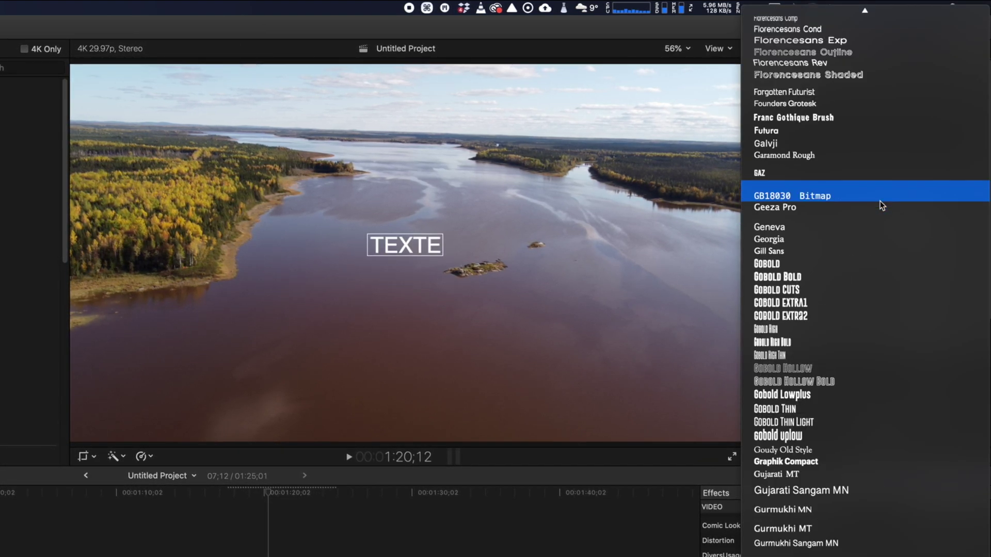
{"action": "left_click", "coordinate": [801, 401]}
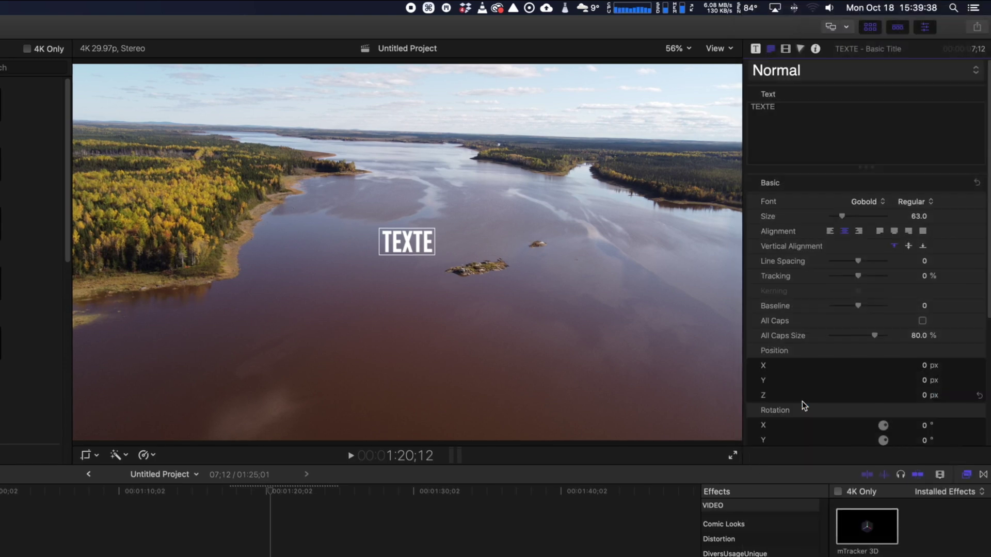
{"action": "left_click_drag", "start_coordinate": [919, 213], "coordinate": [919, 212]}
- Try red as the title's face color, then restore white
{"action": "scroll", "coordinate": [898, 241], "scroll_direction": "down", "scroll_amount": 5}
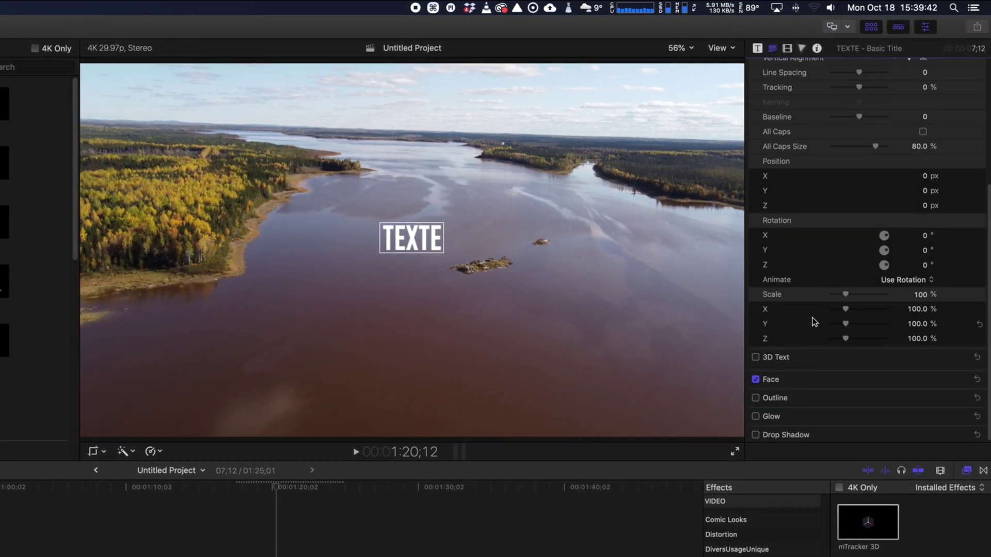
{"action": "left_click", "coordinate": [774, 383]}
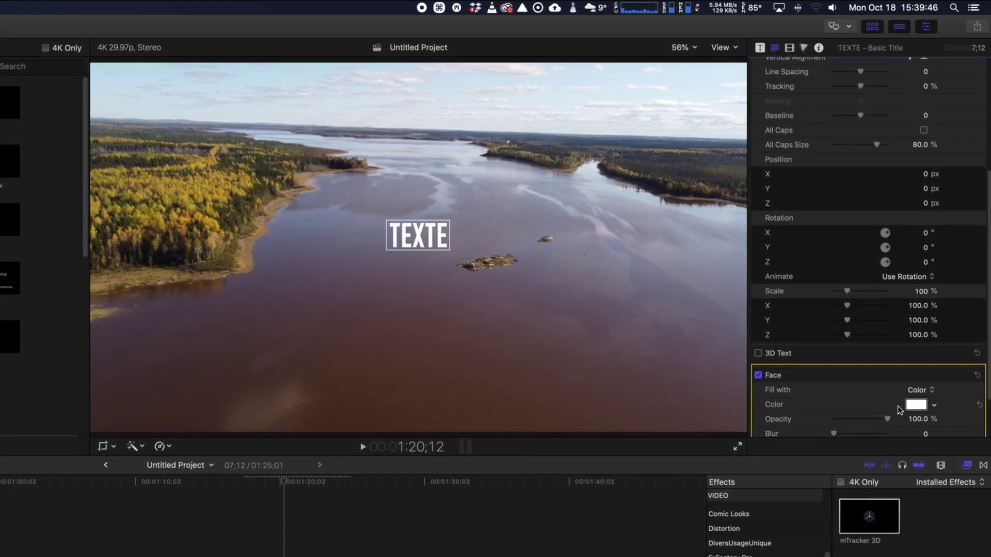
{"action": "left_click", "coordinate": [898, 405]}
{"action": "left_click_drag", "start_coordinate": [714, 435], "coordinate": [754, 452]}
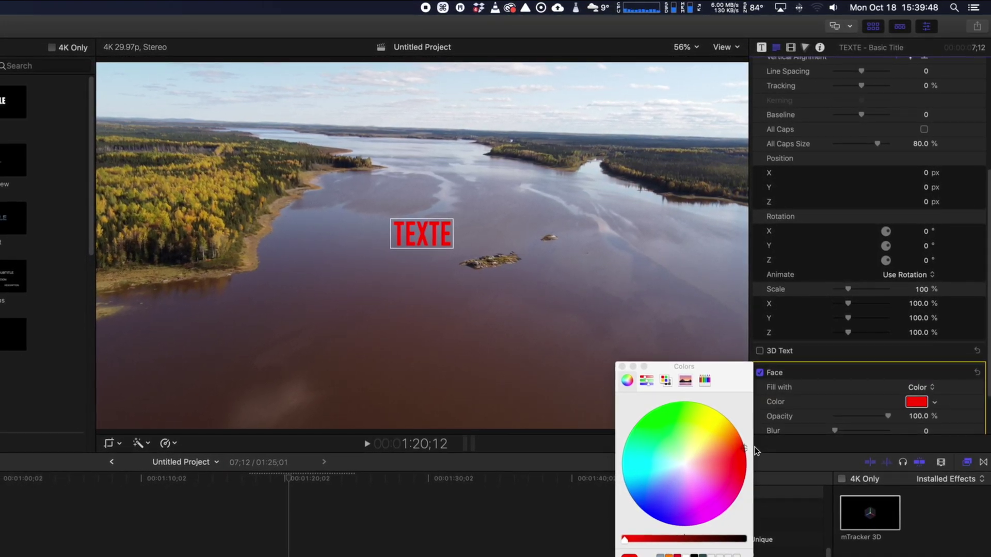
{"action": "key", "text": "Caps_Lock"}
{"action": "left_click", "coordinate": [683, 464]}
{"action": "left_click", "coordinate": [624, 365]}
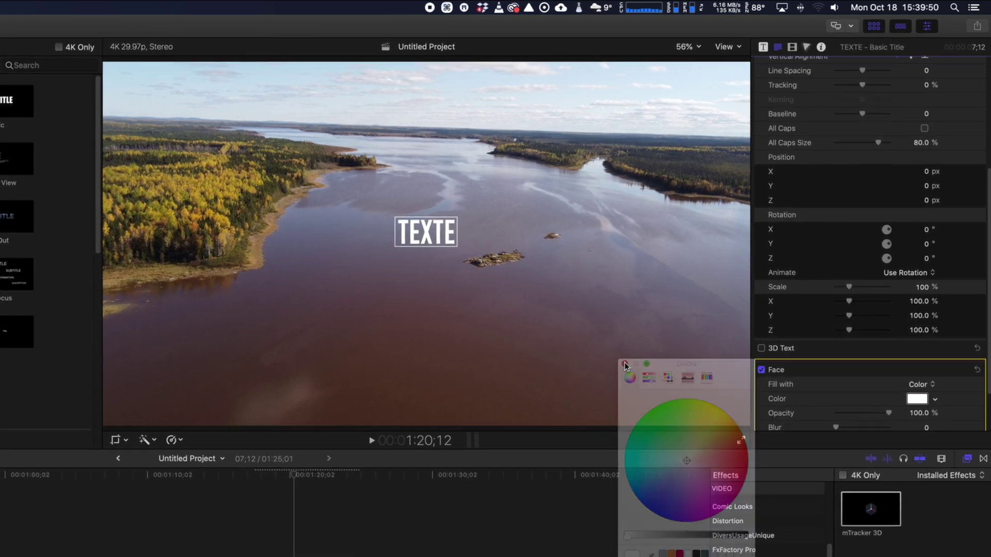
- Enable the title's drop shadow with 100% opacity, a blur of 10 and a distance of 0
{"action": "scroll", "coordinate": [769, 361], "scroll_direction": "down", "scroll_amount": 3}
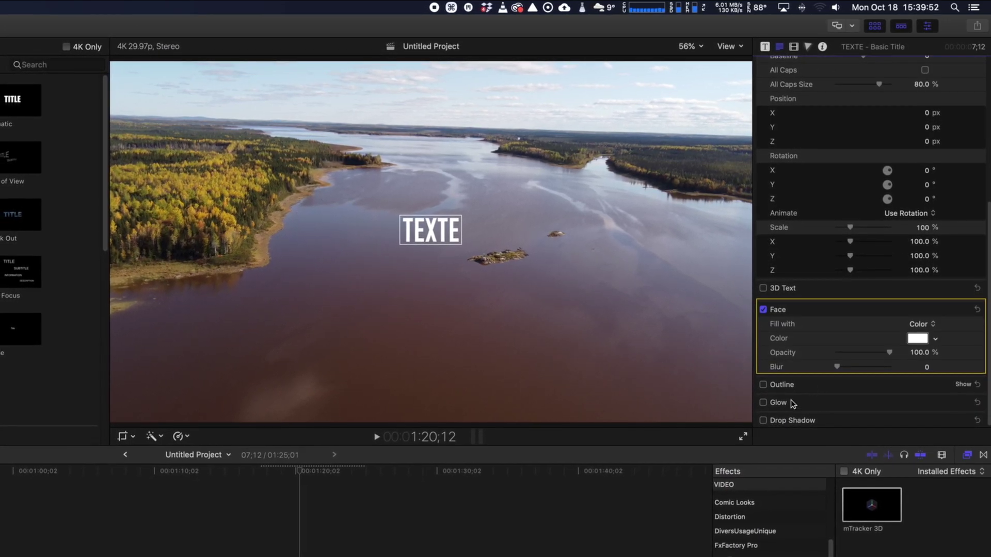
{"action": "left_click", "coordinate": [763, 423]}
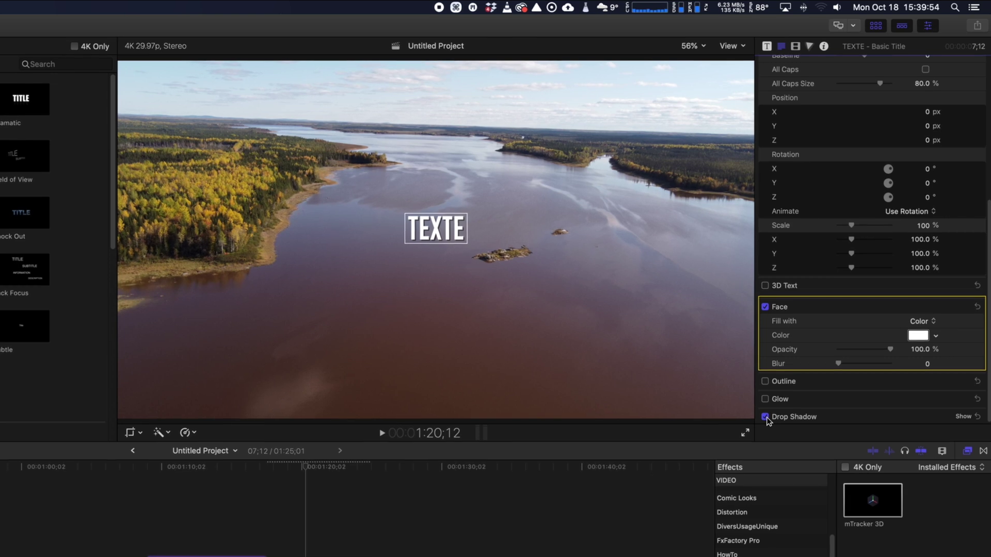
{"action": "left_click", "coordinate": [778, 417]}
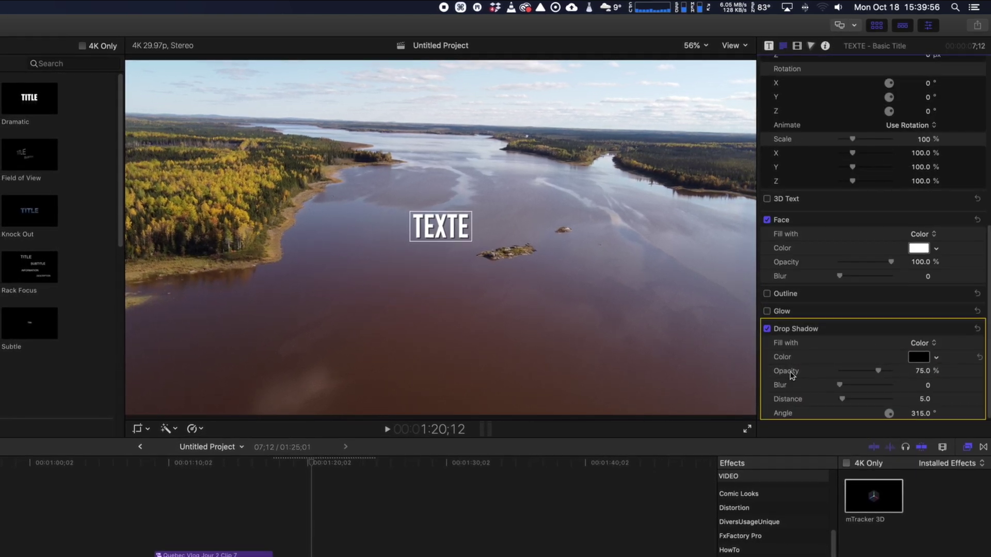
{"action": "left_click_drag", "start_coordinate": [879, 368], "coordinate": [913, 369]}
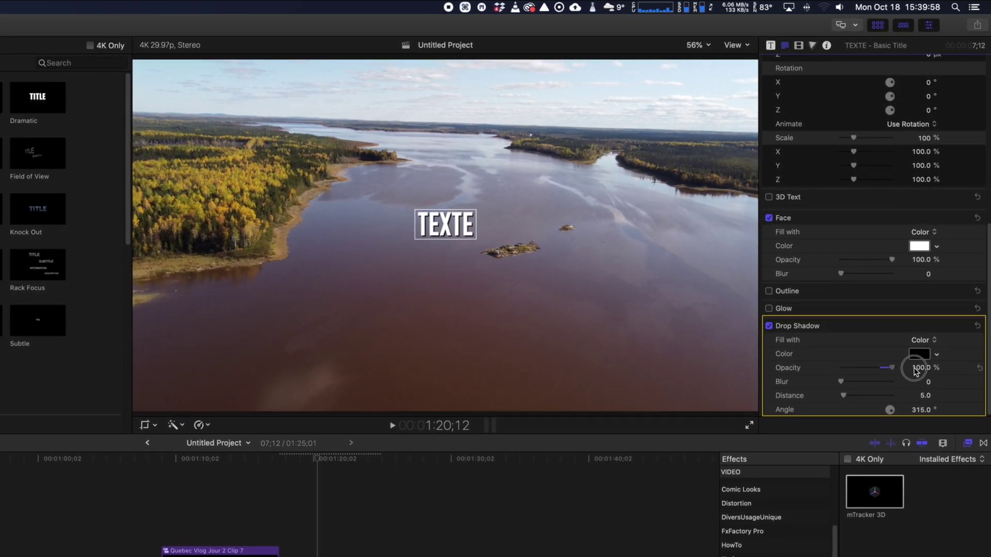
{"action": "left_click_drag", "start_coordinate": [844, 395], "coordinate": [838, 394]}
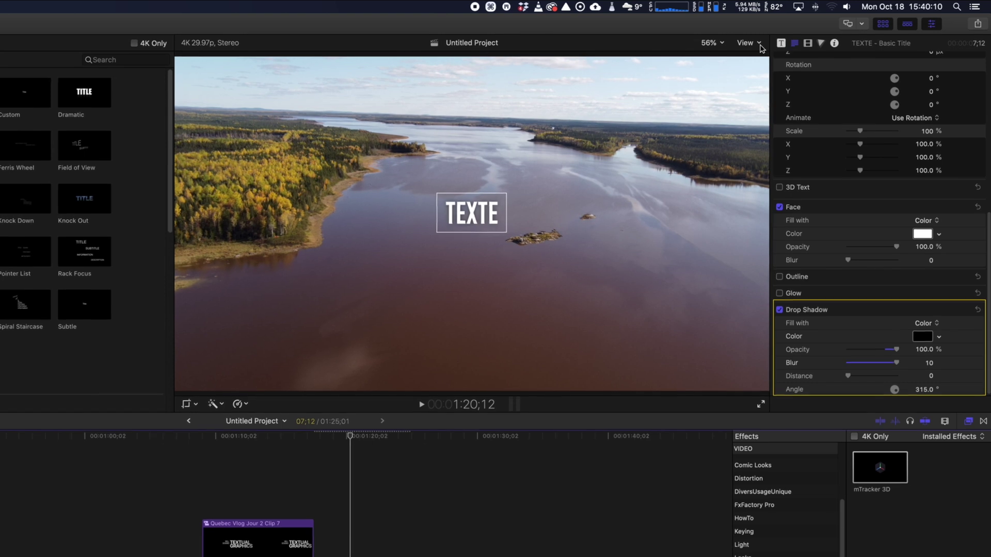
- Move the TEXTE title over to just above the small rocky island in the lake
{"action": "left_click_drag", "start_coordinate": [484, 217], "coordinate": [515, 218]}
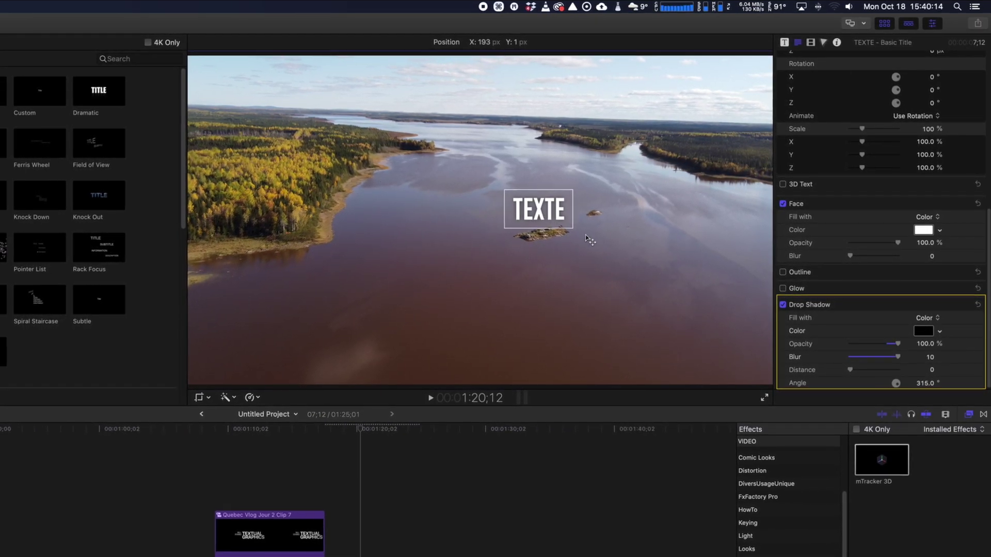
{"action": "left_click_drag", "start_coordinate": [540, 213], "coordinate": [540, 212]}
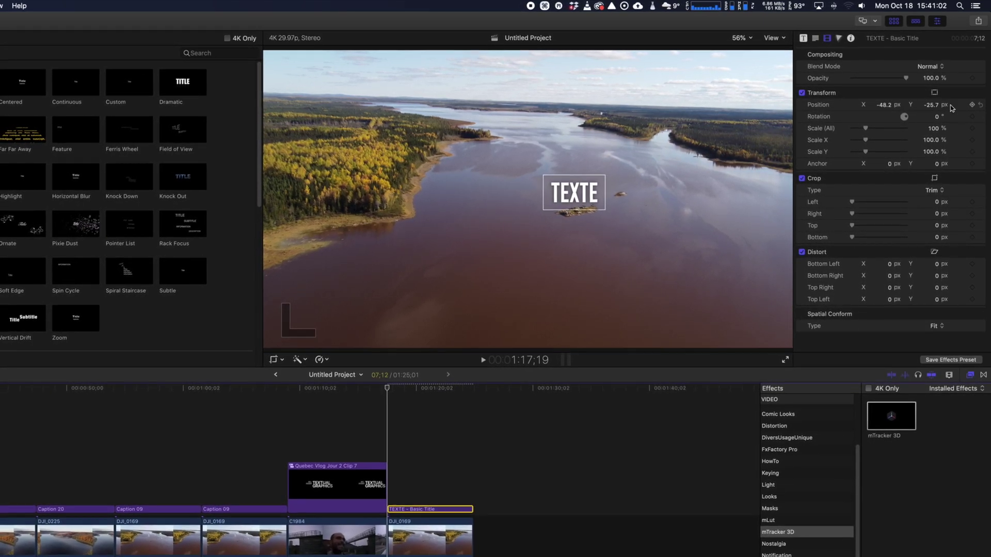
- Add Position, Rotation and Scale keyframes to the title at its start, 1:17;19
{"action": "key", "text": "alt+k"}
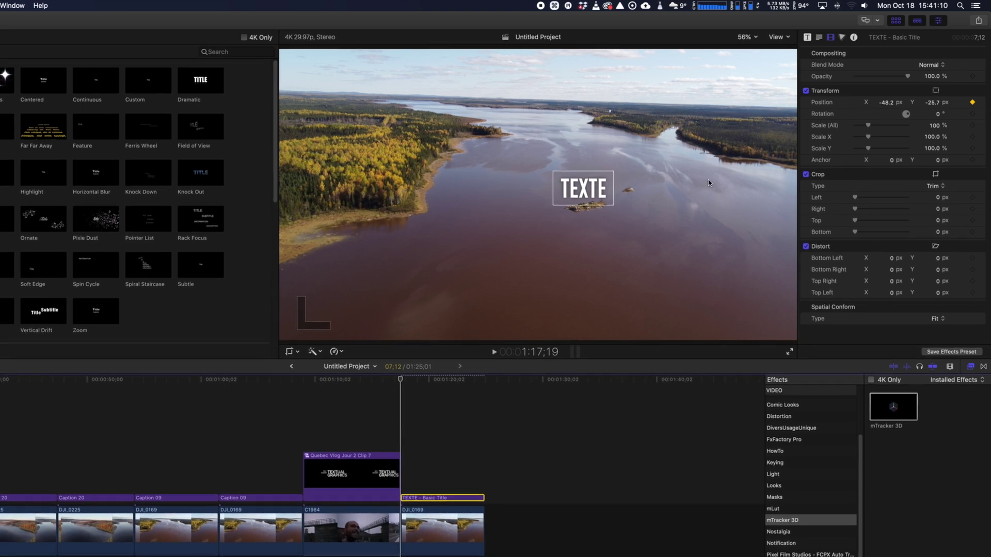
{"action": "left_click", "coordinate": [973, 114]}
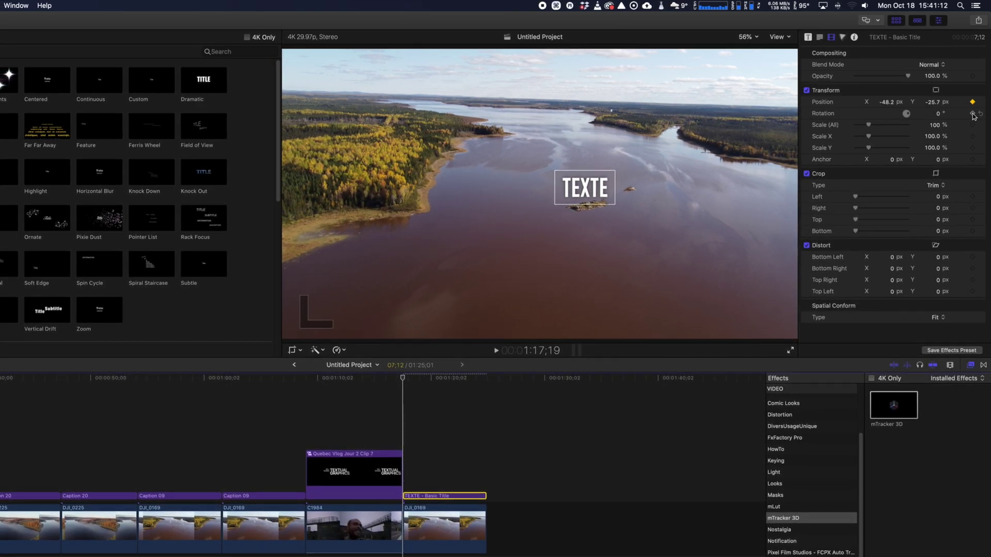
{"action": "left_click", "coordinate": [973, 125]}
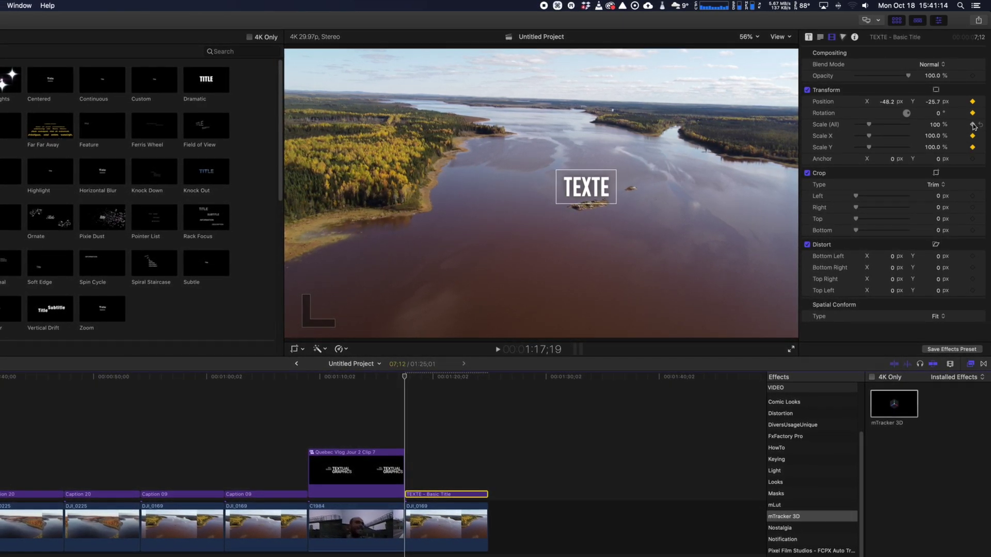
{"action": "mouse_move", "coordinate": [937, 113]}
{"action": "left_mouse_down"}
{"action": "mouse_move", "coordinate": [916, 112]}
{"action": "mouse_move", "coordinate": [934, 115]}
{"action": "mouse_move", "coordinate": [934, 98]}
{"action": "mouse_move", "coordinate": [939, 116]}
{"action": "left_mouse_up"}
- Keyframe the title at the clip's end, 1:25;01, with Position X -17.5 px, Y 11.0 px and Scale 153% above the island
{"action": "key", "text": "Caps_Lock"}
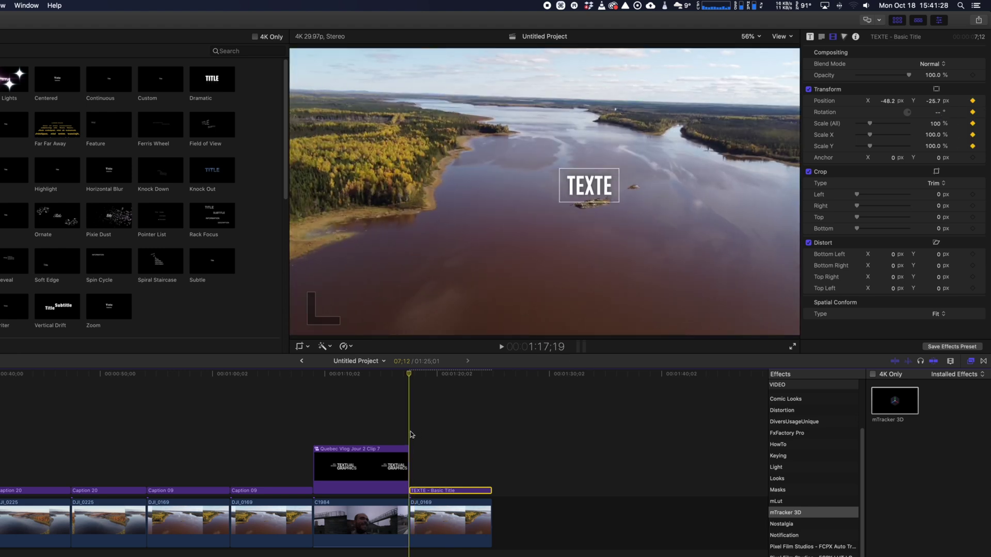
{"action": "key", "text": "Down"}
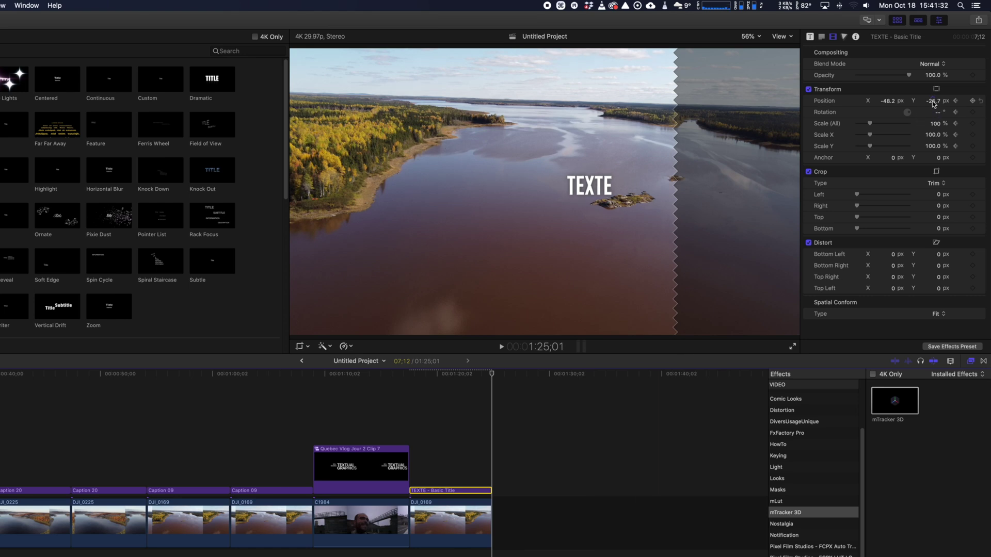
{"action": "left_click_drag", "start_coordinate": [933, 101], "coordinate": [886, 100]}
{"action": "left_click_drag", "start_coordinate": [933, 124], "coordinate": [934, 124]}
{"action": "left_click_drag", "start_coordinate": [887, 101], "coordinate": [887, 101]}
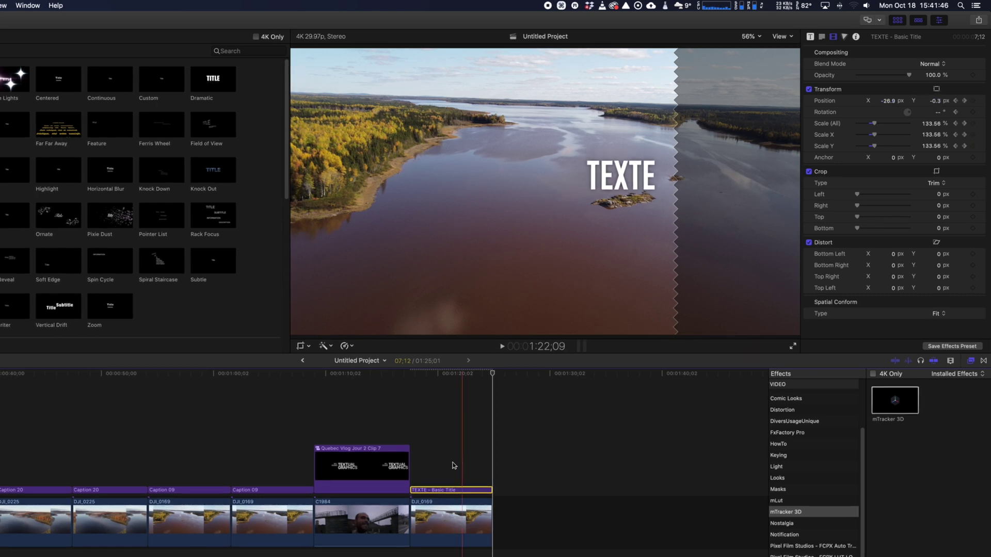
- Play back the title's motion and add a Position keyframe at 1:21;12 with X -68.7 px and Y -10.9 px
{"action": "key", "text": "space"}
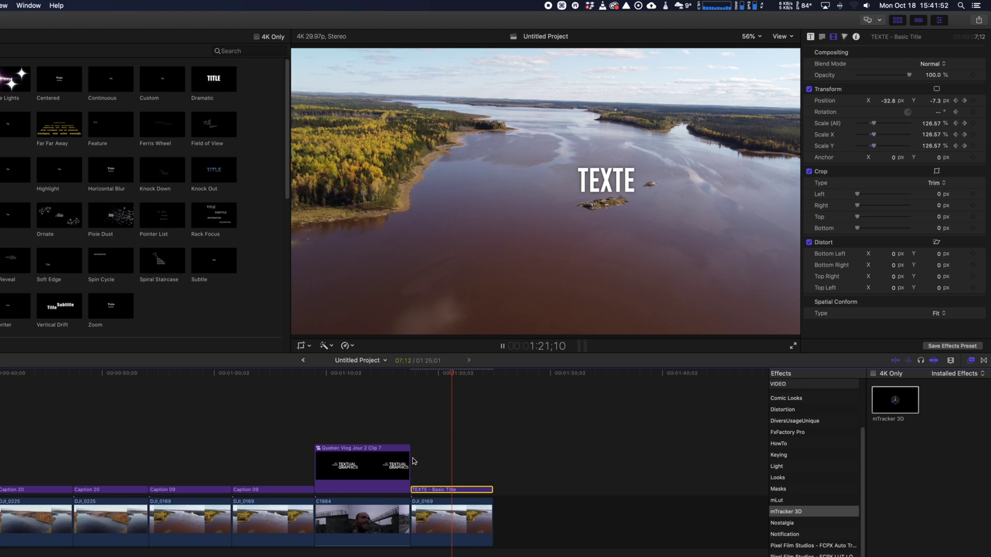
{"action": "key", "text": "space"}
{"action": "key", "text": "space"}
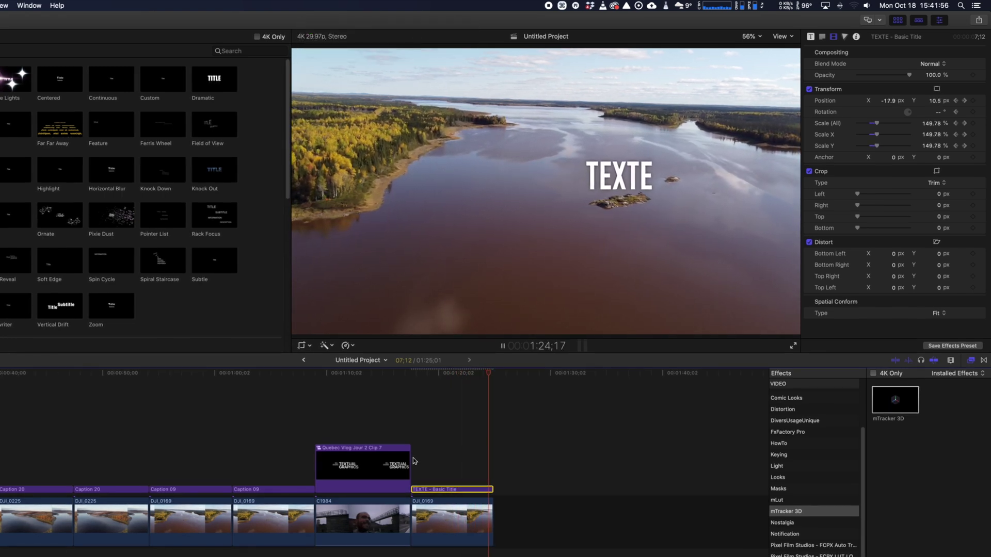
{"action": "key", "text": "space"}
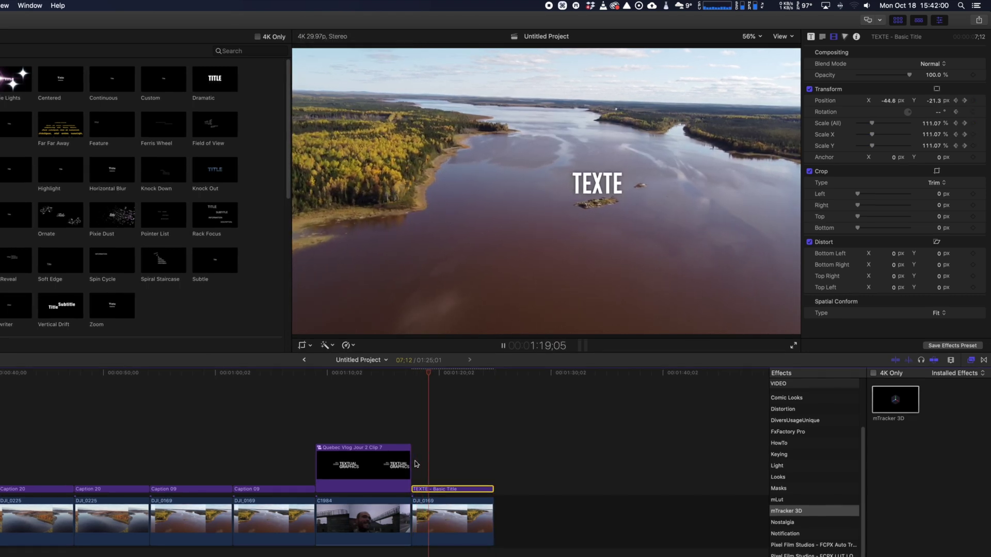
{"action": "key", "text": "space"}
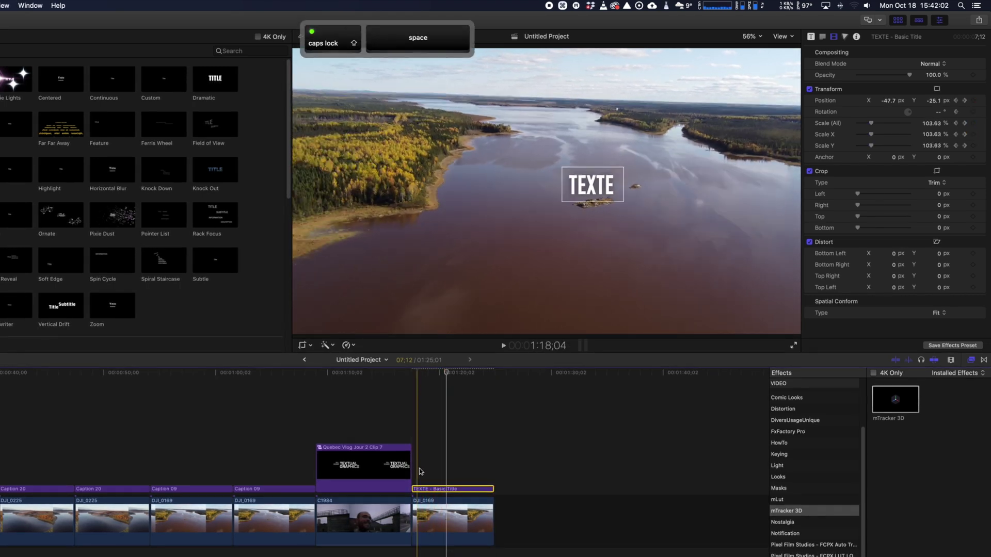
{"action": "key", "text": "space"}
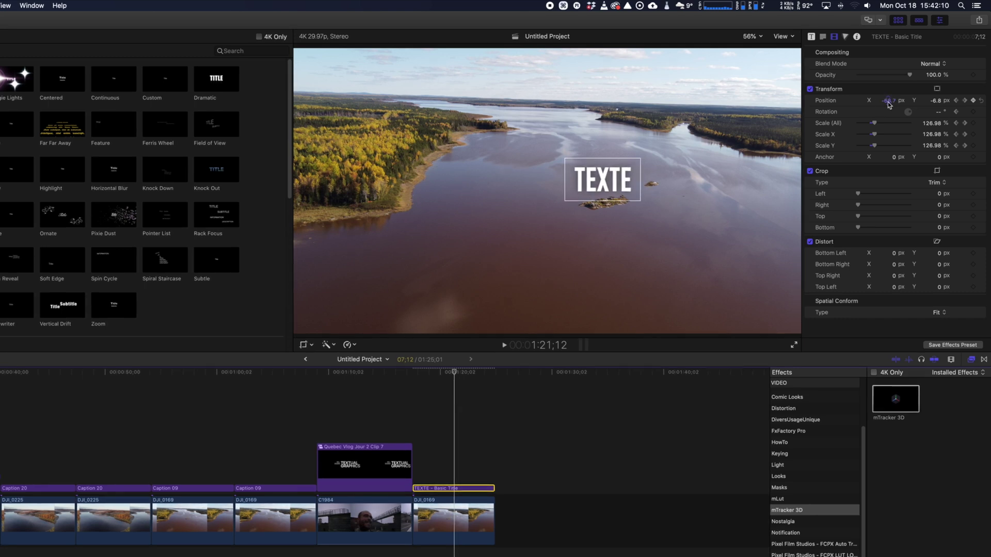
{"action": "key", "text": "space"}
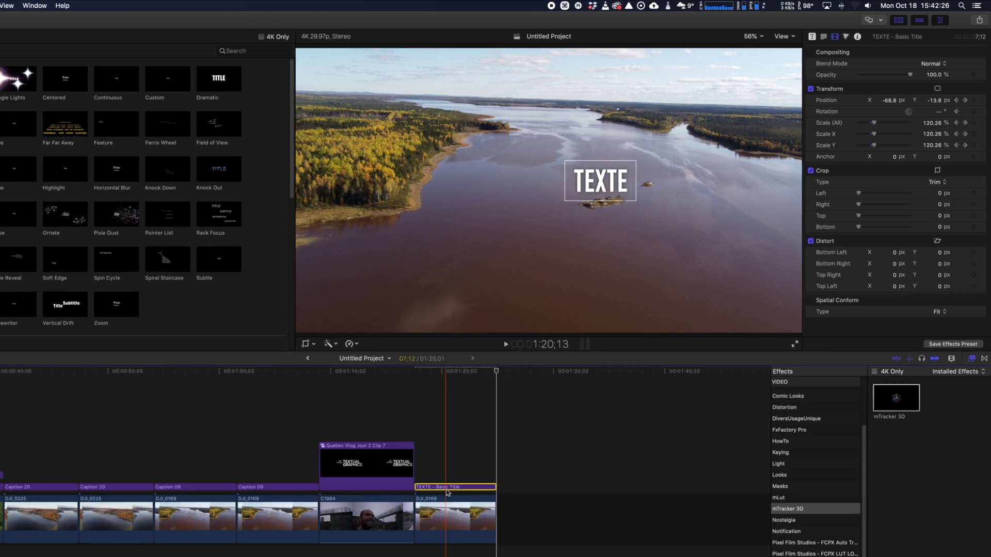
- Show the title's Video Animation and add Position keyframes at 1:19;23 (X -73.1, Y -18.1 px) and 1:23;04 (X -42.0, Y -0.5 px)
{"action": "key", "text": "Caps_Lock"}
{"action": "key", "text": "ctrl+v"}
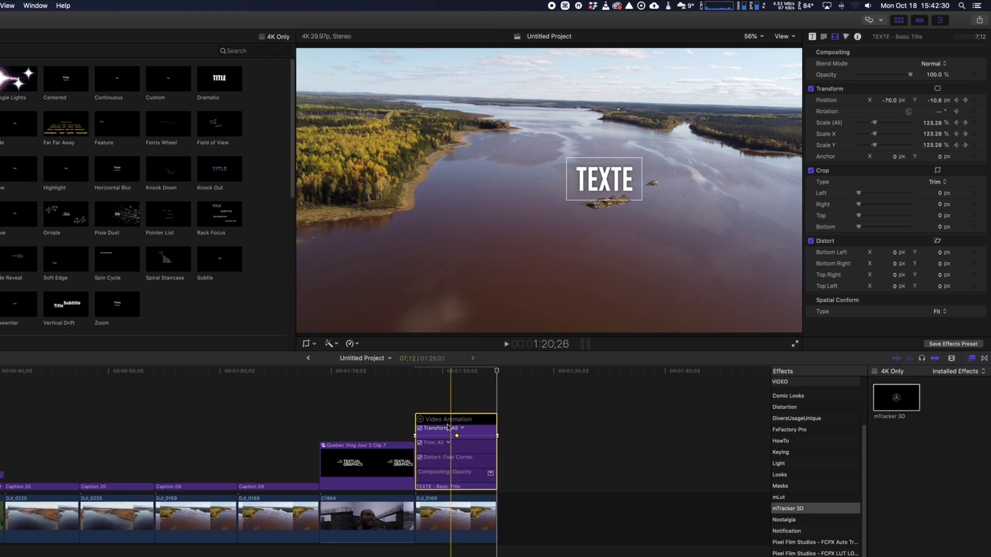
{"action": "left_click", "coordinate": [441, 425]}
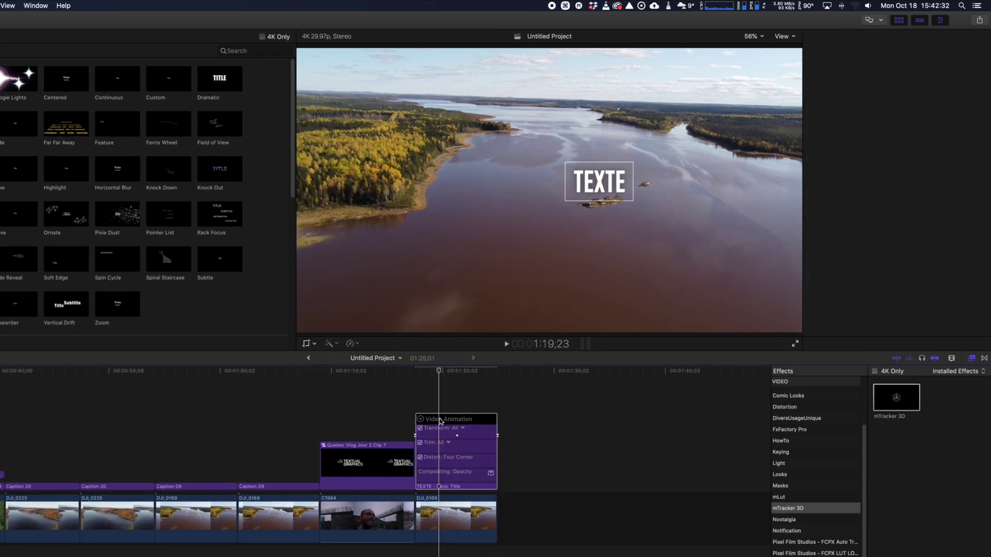
{"action": "left_click", "coordinate": [439, 470]}
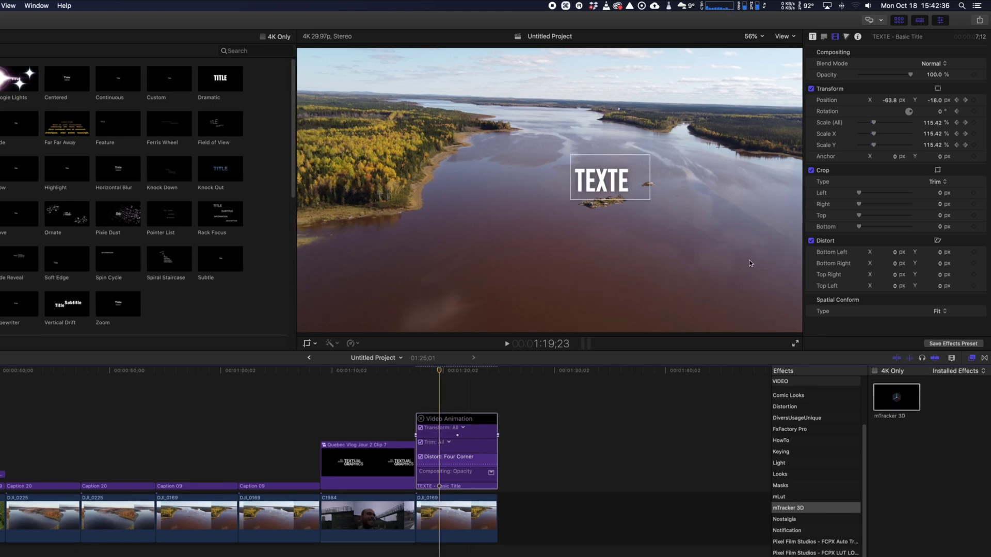
{"action": "left_click_drag", "start_coordinate": [891, 105], "coordinate": [885, 105]}
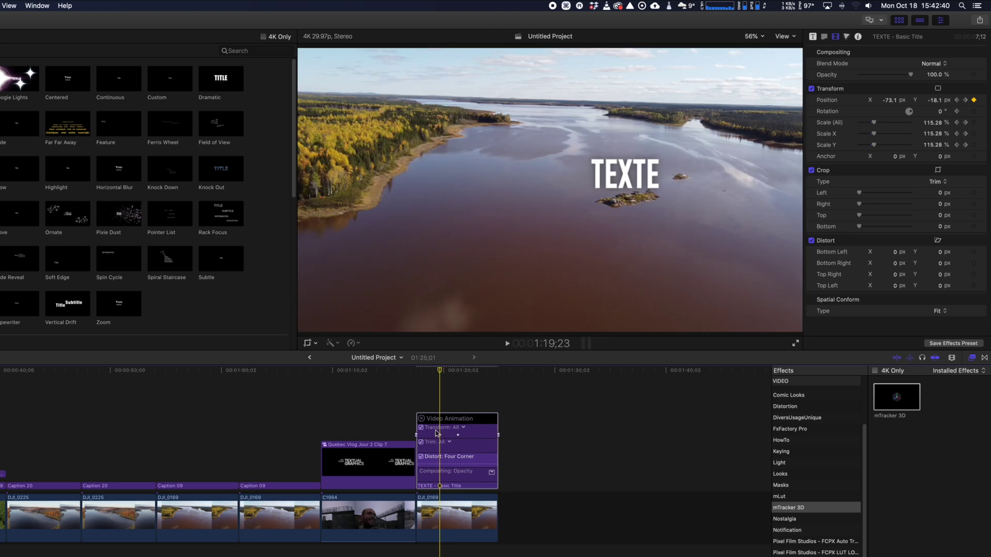
{"action": "key", "text": "space"}
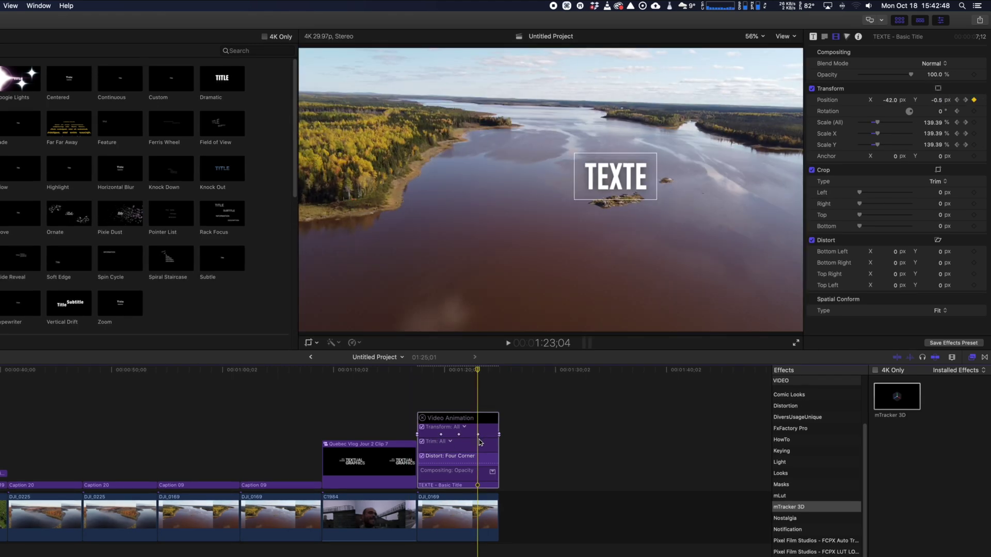
{"action": "key", "text": "space"}
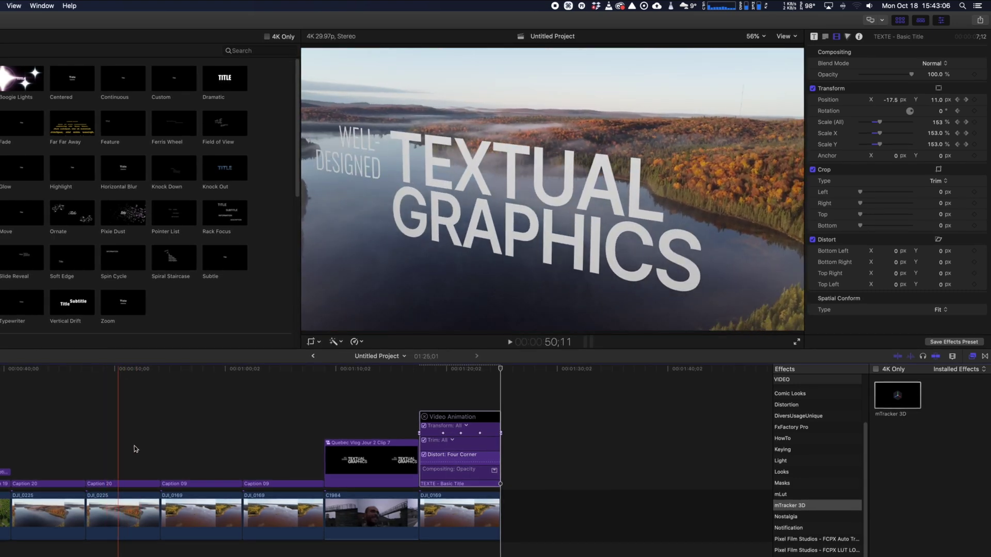
- Play back the earlier Caption 09 title and the manually keyframed TEXTE title to compare how they follow the footage
{"action": "key", "text": "space"}
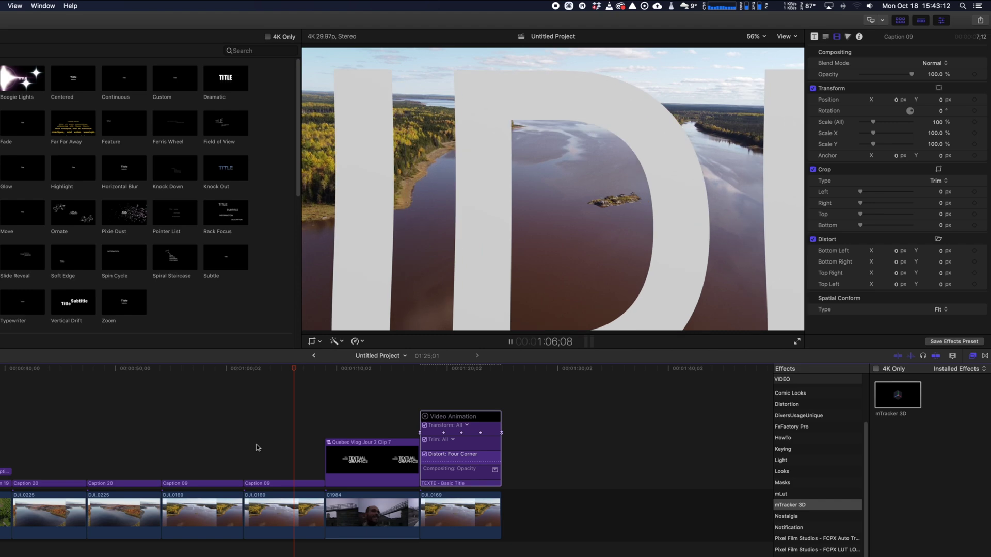
{"action": "key", "text": "space"}
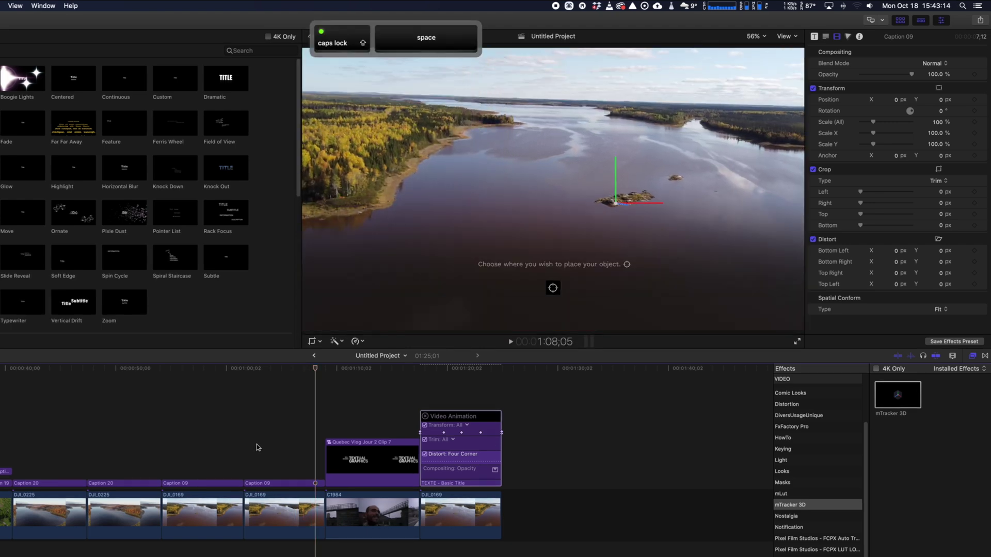
{"action": "key", "text": "space"}
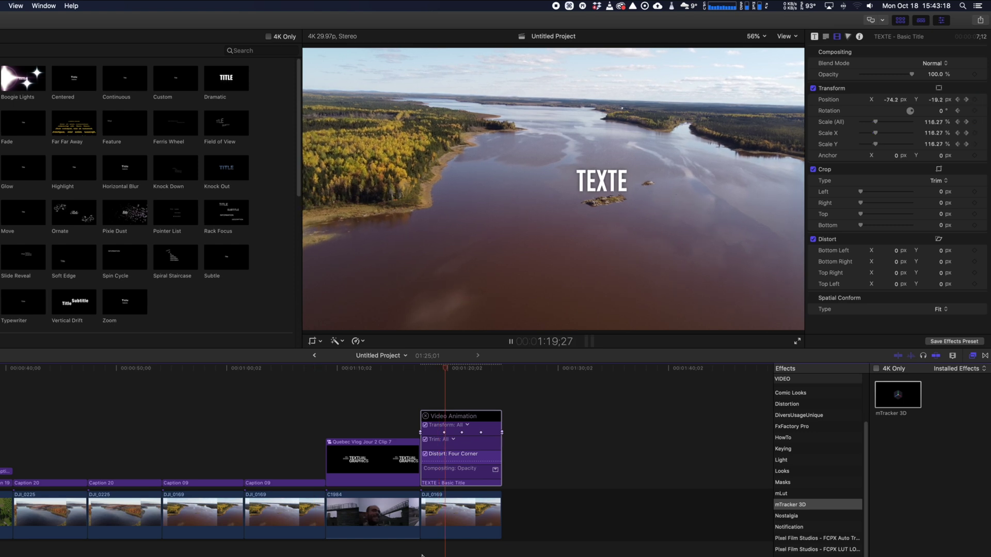
{"action": "key", "text": "space"}
{"action": "key", "text": "space"}
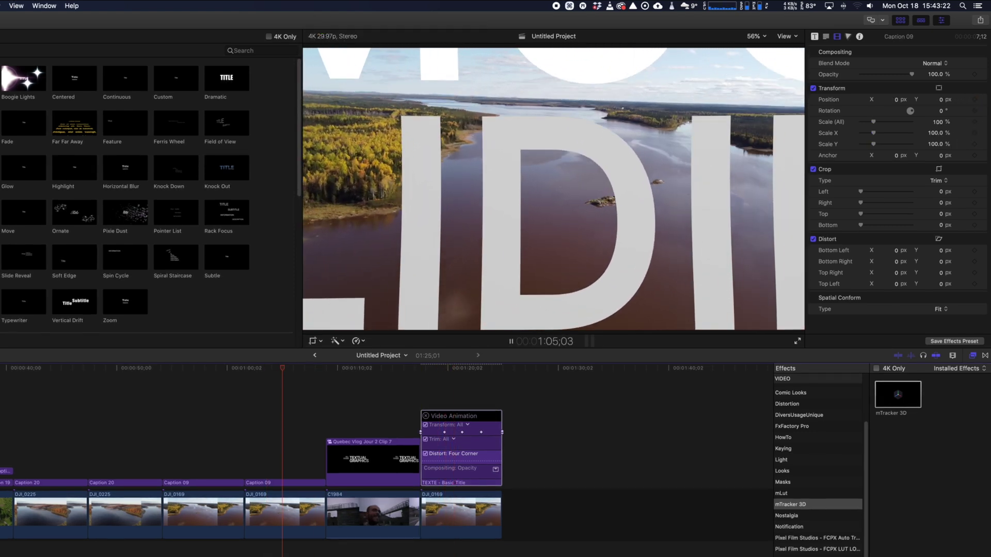
{"action": "key", "text": "space"}
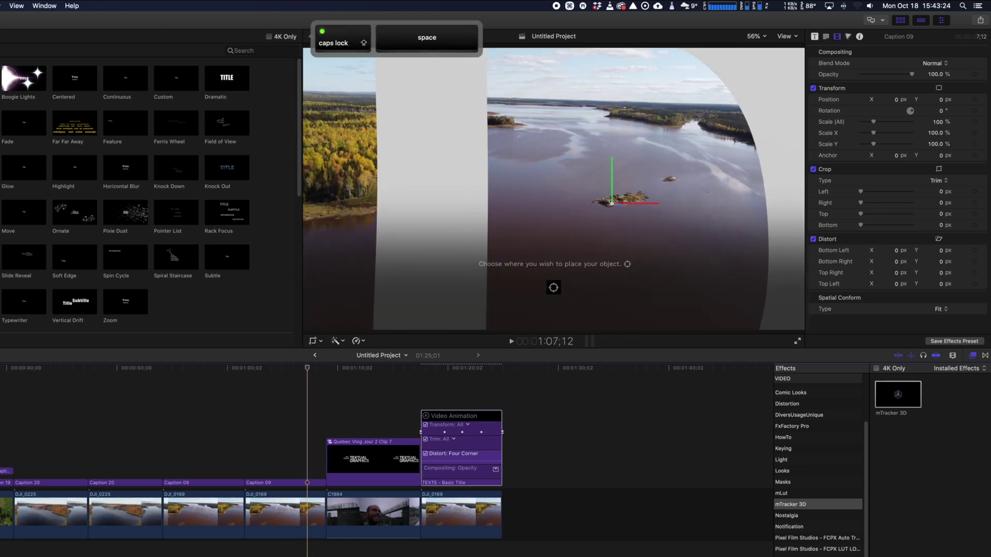
{"action": "key", "text": "space"}
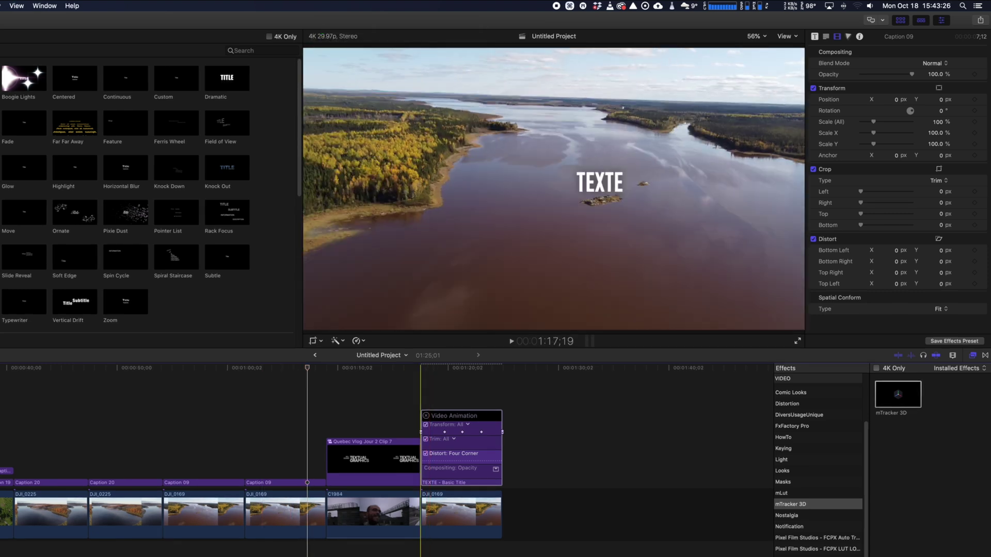
{"action": "key", "text": "space"}
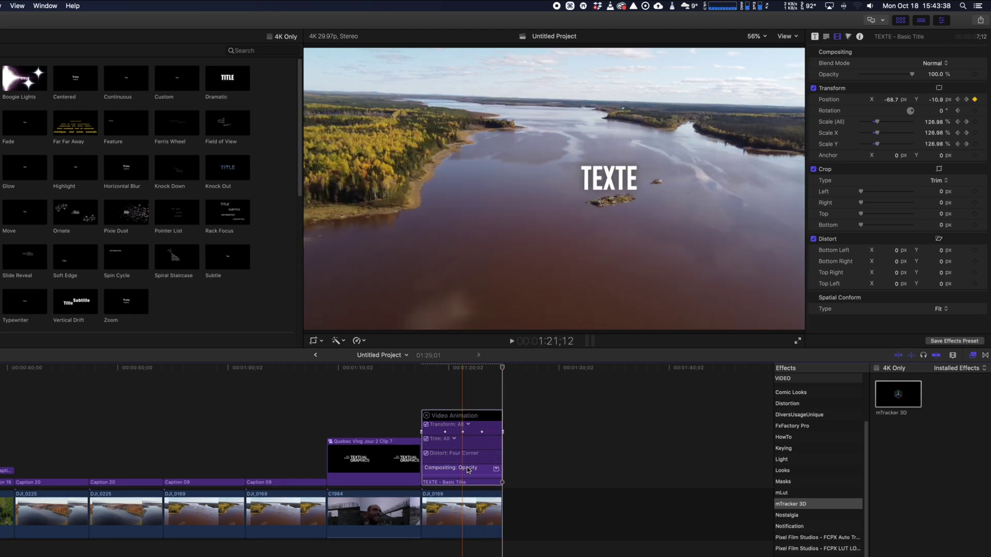
- Hide the title's Video Animation, paste a copy of the last DJI_0169 clip at the timeline's end and select it
{"action": "key", "text": "ctrl+v"}
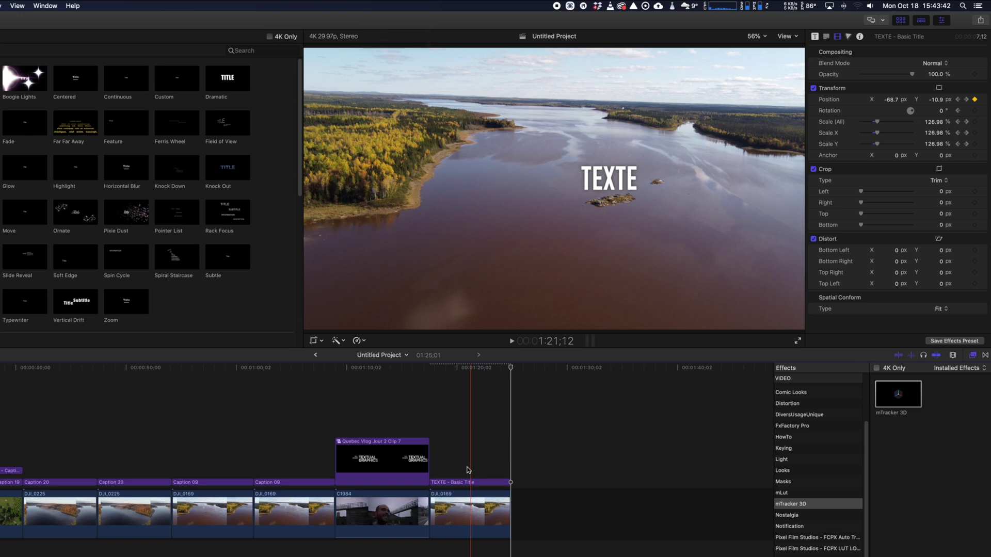
{"action": "left_click", "coordinate": [470, 507]}
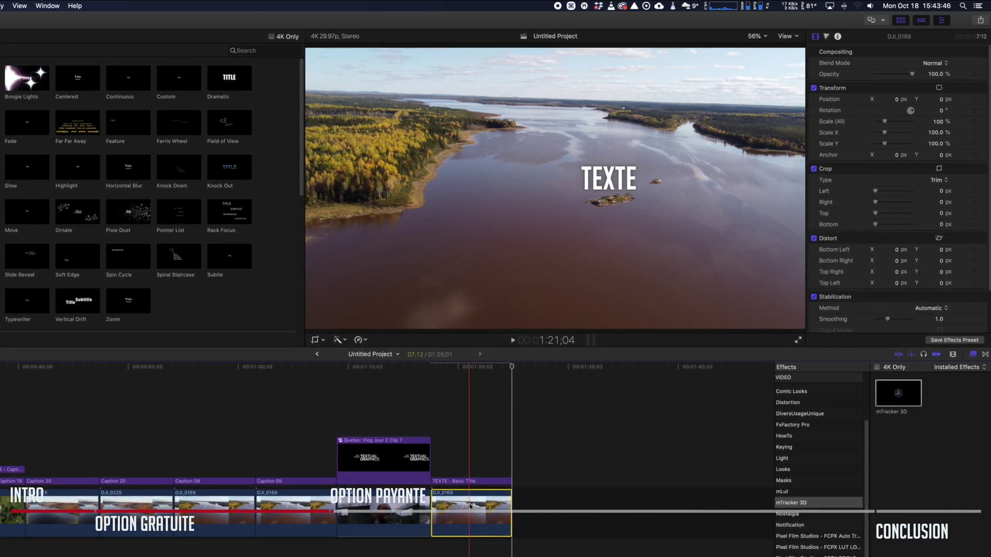
{"action": "key", "text": "Caps_Lock"}
{"action": "key", "text": "super+v"}
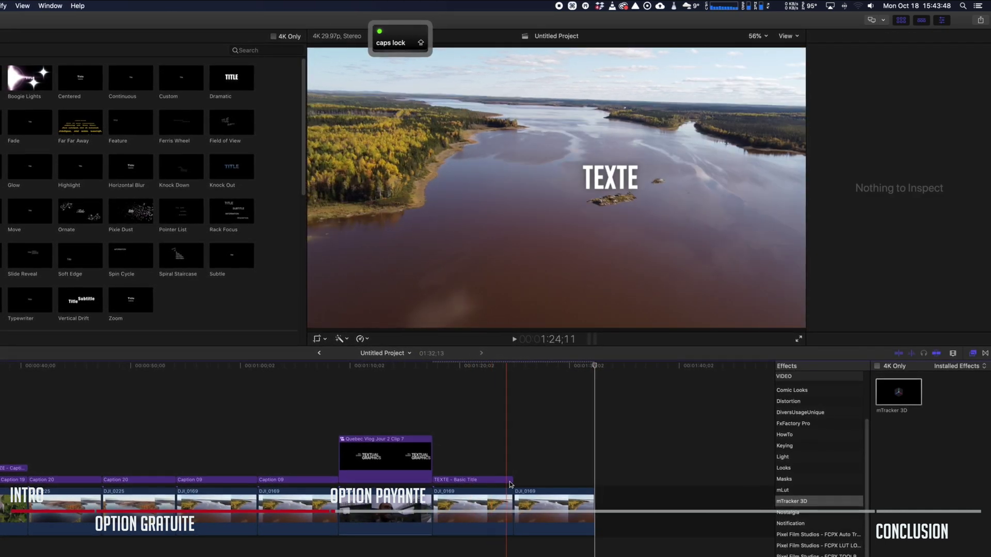
{"action": "left_click", "coordinate": [542, 506]}
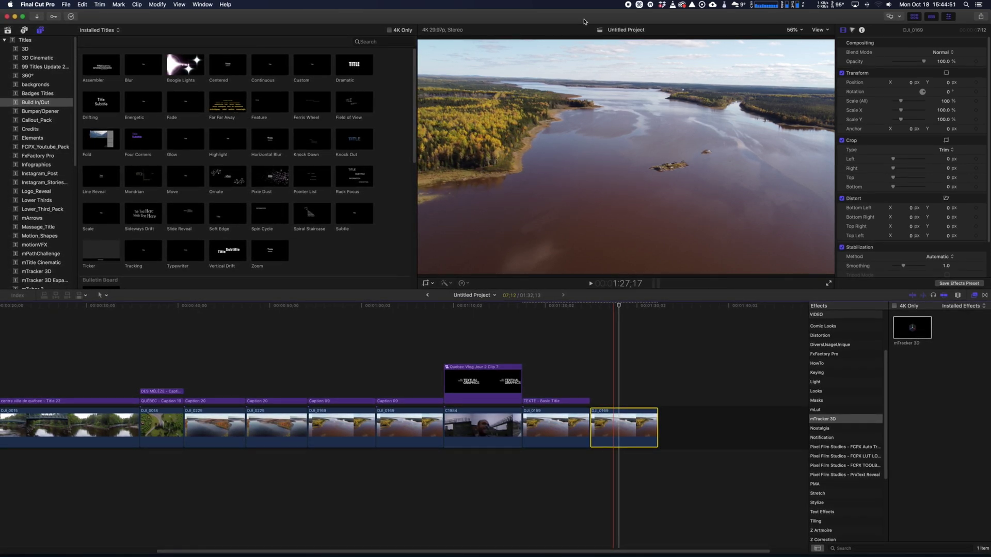
- Switch to Chrome and browse the Final Cut Pro plugins in the MotionVFX store
{"action": "key", "text": "ctrl+Left"}
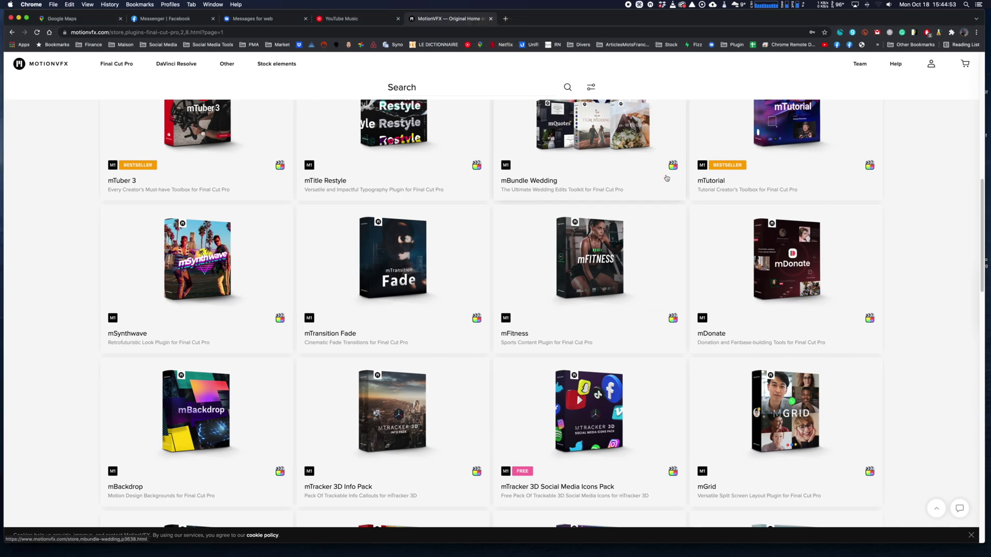
{"action": "scroll", "coordinate": [667, 178], "scroll_direction": "up", "scroll_amount": 10}
{"action": "scroll", "coordinate": [667, 178], "scroll_direction": "down", "scroll_amount": 20}
{"action": "scroll", "coordinate": [666, 178], "scroll_direction": "down", "scroll_amount": 20}
{"action": "scroll", "coordinate": [666, 178], "scroll_direction": "down", "scroll_amount": 20}
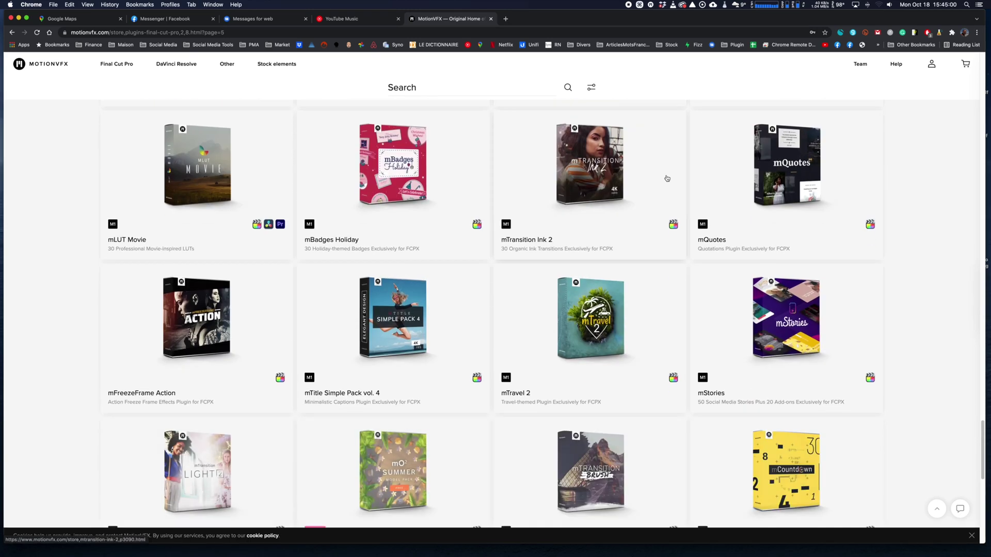
{"action": "scroll", "coordinate": [667, 178], "scroll_direction": "down", "scroll_amount": 20}
{"action": "scroll", "coordinate": [666, 178], "scroll_direction": "down", "scroll_amount": 5}
{"action": "scroll", "coordinate": [667, 179], "scroll_direction": "up", "scroll_amount": 20}
{"action": "scroll", "coordinate": [667, 178], "scroll_direction": "up", "scroll_amount": 20}
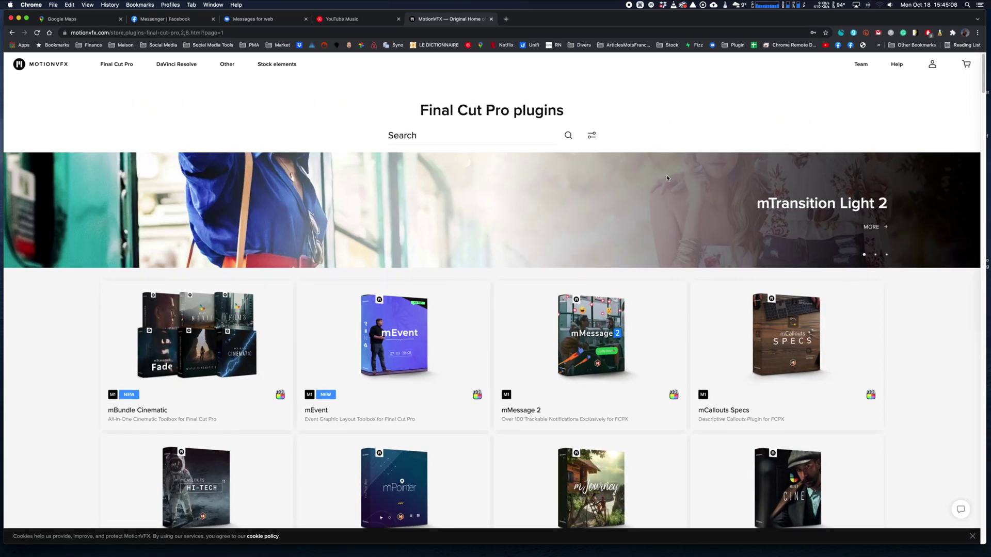
- Return to Final Cut Pro, open the MotionVFX plugin manager and look through the installed plugins and available updates
{"action": "key", "text": "ctrl+Right"}
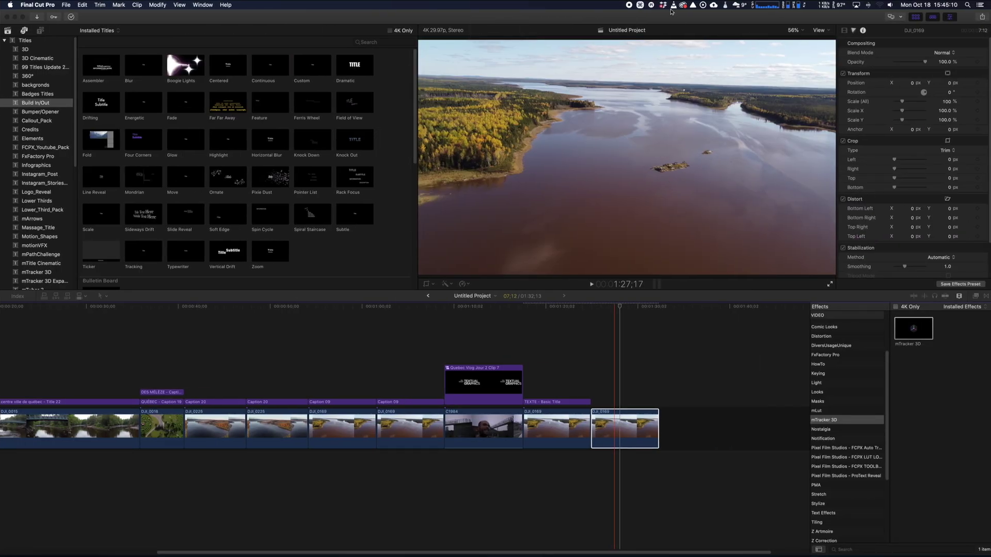
{"action": "left_click", "coordinate": [652, 5]}
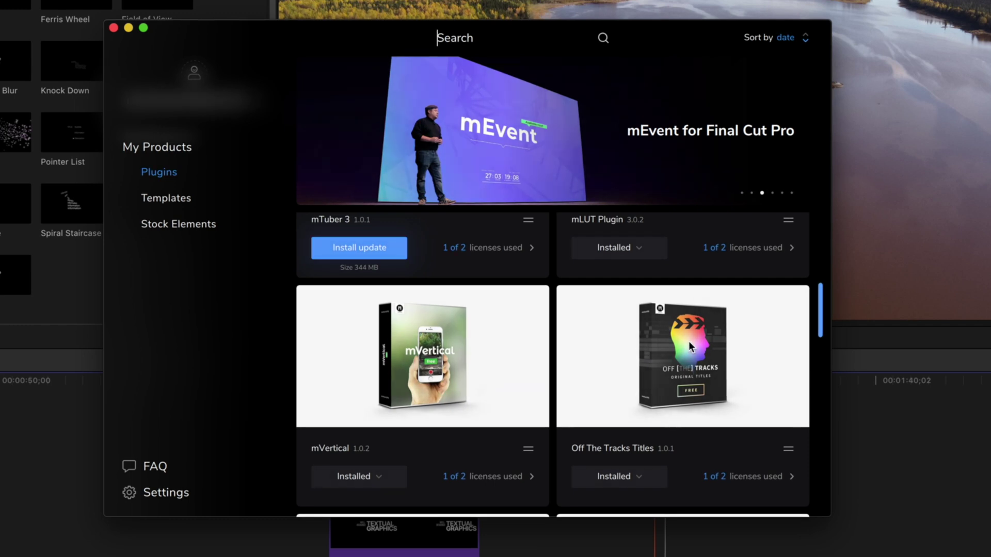
{"action": "scroll", "coordinate": [689, 342], "scroll_direction": "up", "scroll_amount": 8}
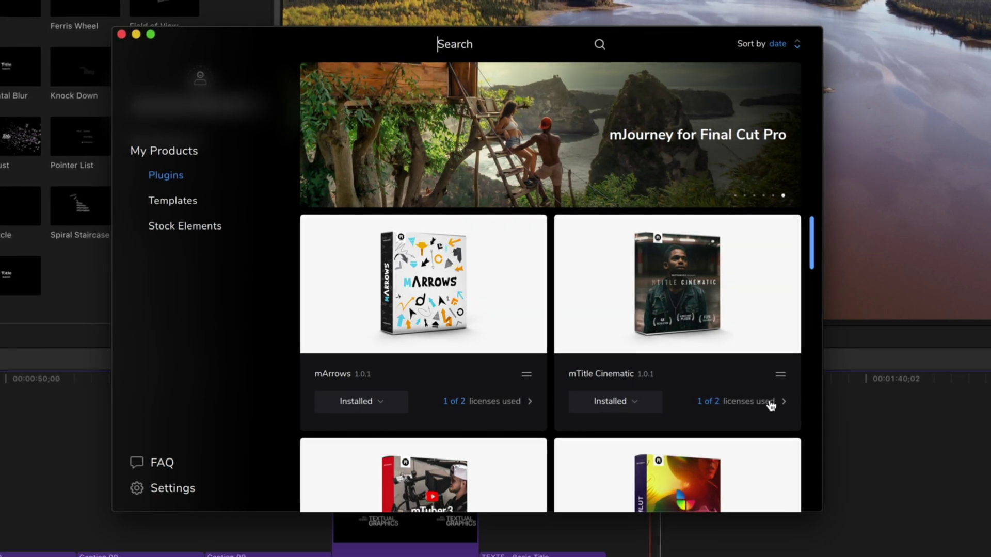
{"action": "scroll", "coordinate": [512, 298], "scroll_direction": "down", "scroll_amount": 4}
{"action": "scroll", "coordinate": [512, 298], "scroll_direction": "down", "scroll_amount": 8}
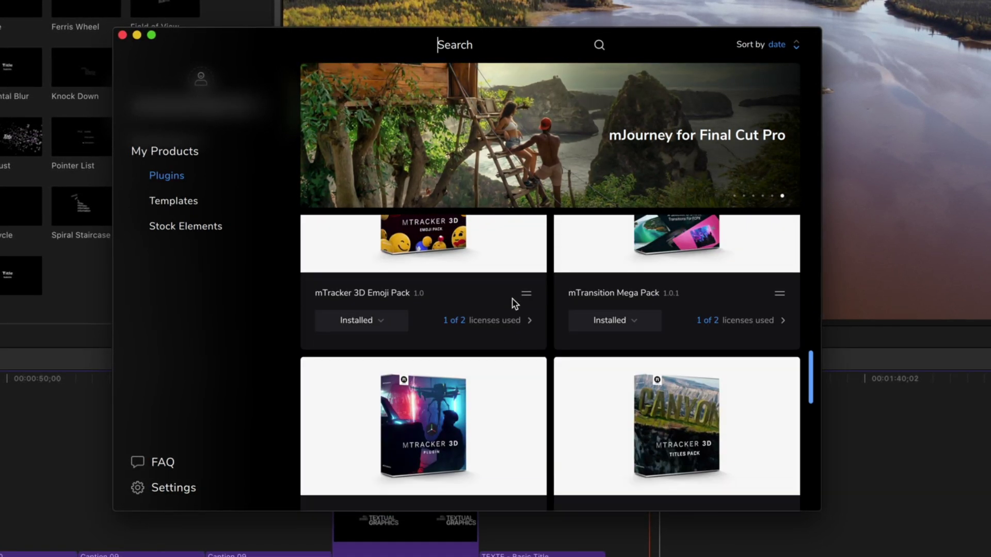
{"action": "scroll", "coordinate": [512, 303], "scroll_direction": "up", "scroll_amount": 10}
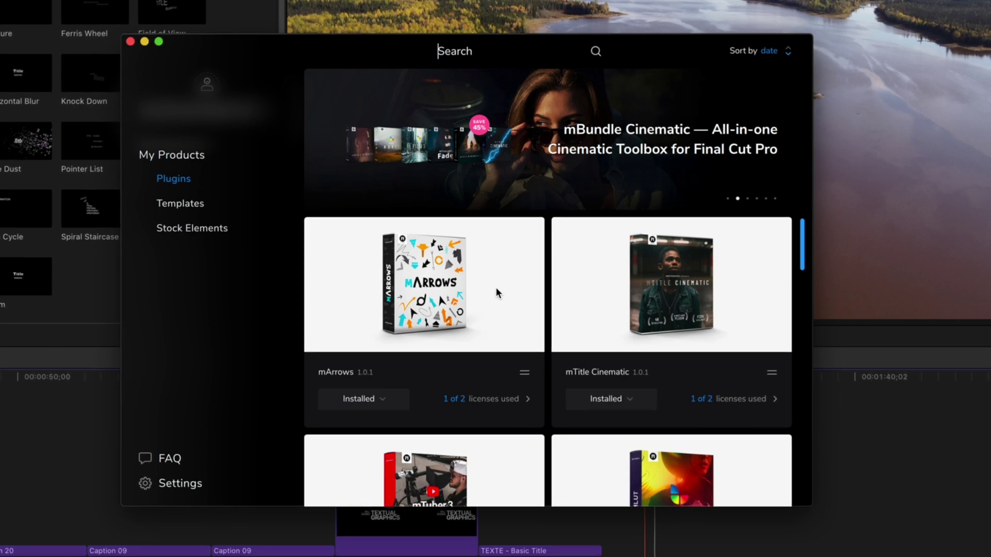
{"action": "scroll", "coordinate": [496, 287], "scroll_direction": "down", "scroll_amount": 5}
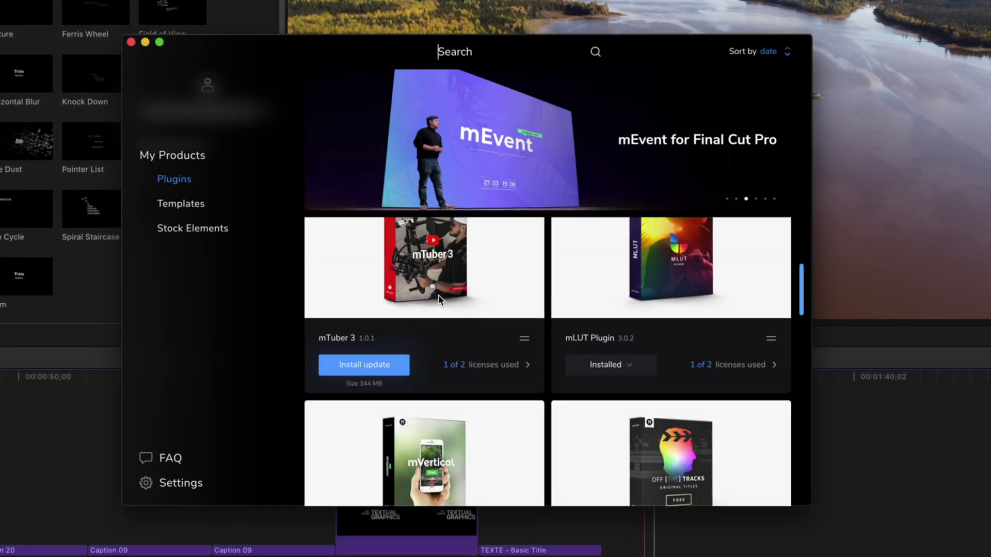
- Look over the mTuber 3 and mLUT Plugin entries in the MotionVFX plugin manager
{"action": "scroll", "coordinate": [370, 279], "scroll_direction": "down", "scroll_amount": 5}
{"action": "scroll", "coordinate": [364, 276], "scroll_direction": "up", "scroll_amount": 6}
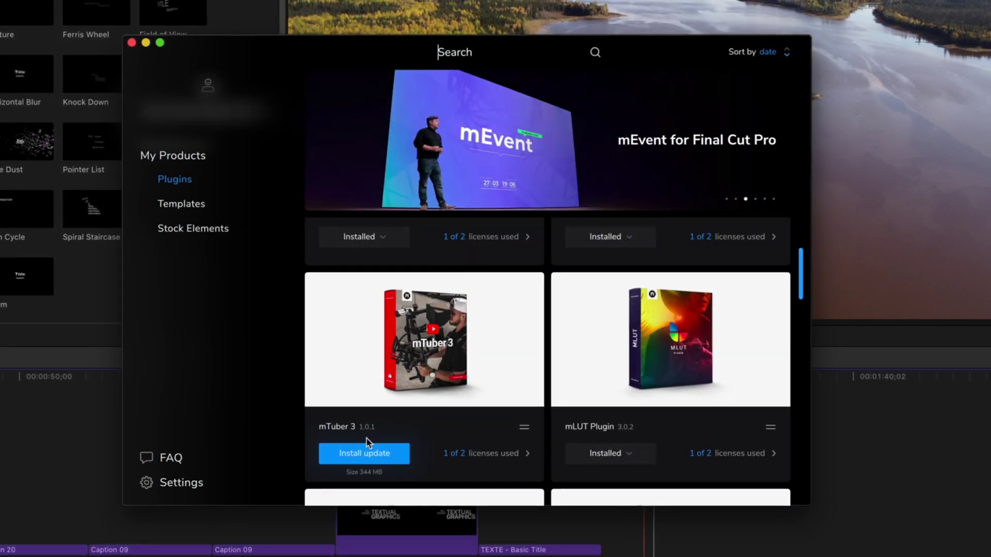
{"action": "scroll", "coordinate": [424, 315], "scroll_direction": "up", "scroll_amount": 3}
{"action": "scroll", "coordinate": [423, 314], "scroll_direction": "down", "scroll_amount": 5}
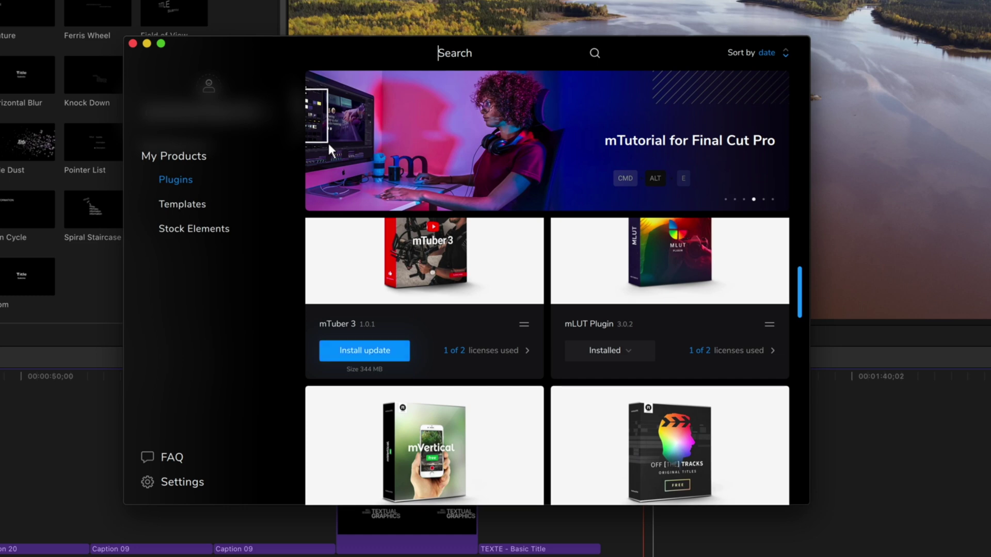
{"action": "scroll", "coordinate": [516, 308], "scroll_direction": "up", "scroll_amount": 3}
{"action": "scroll", "coordinate": [513, 310], "scroll_direction": "down", "scroll_amount": 3}
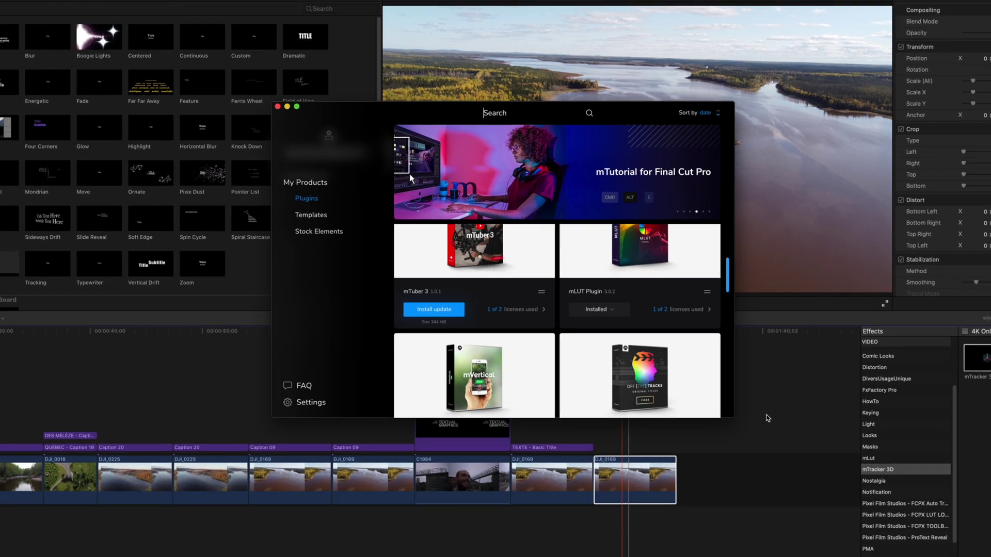
- Return to the project, apply the mTracker 3D effect to the last DJI_0169 clip and track its footage
{"action": "left_click", "coordinate": [785, 434]}
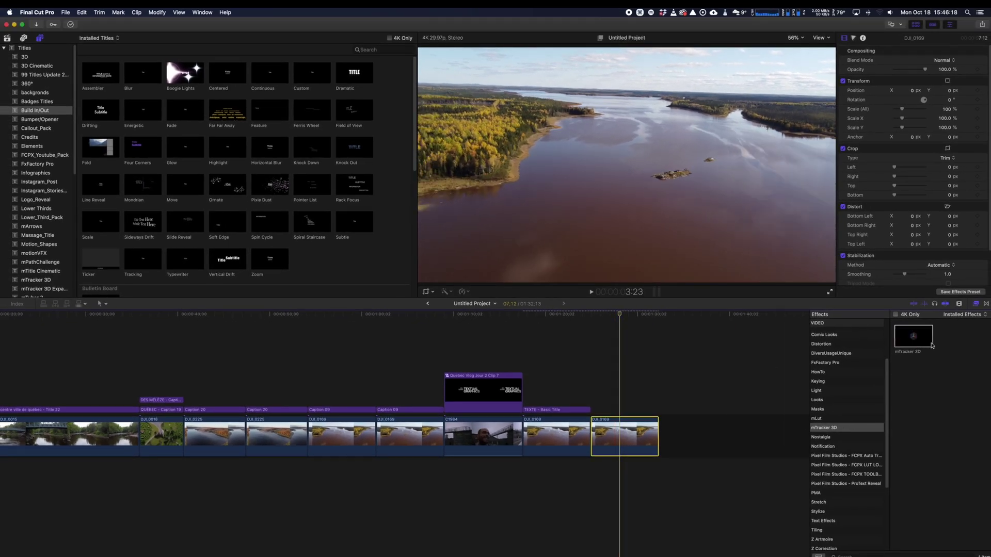
{"action": "left_click_drag", "start_coordinate": [913, 341], "coordinate": [622, 436]}
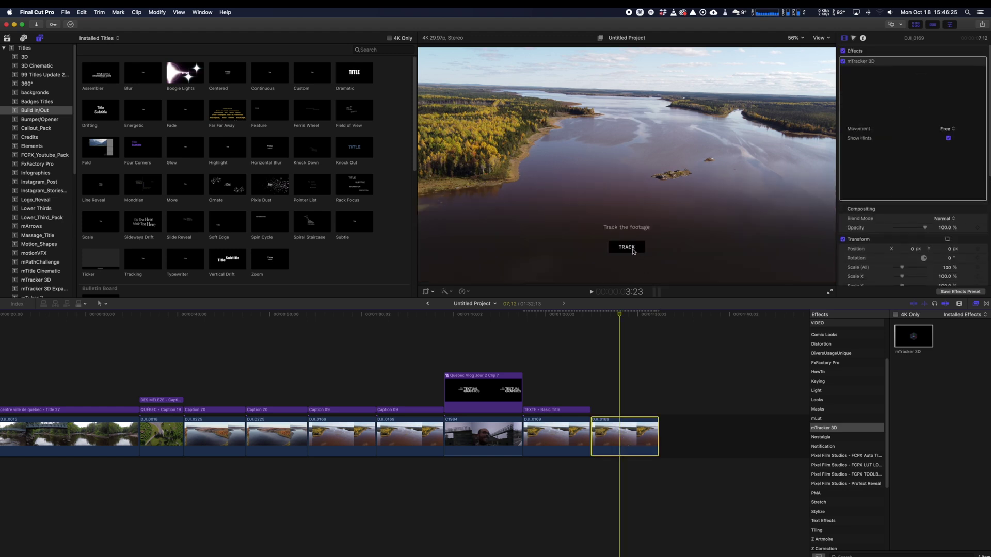
{"action": "left_click", "coordinate": [633, 250]}
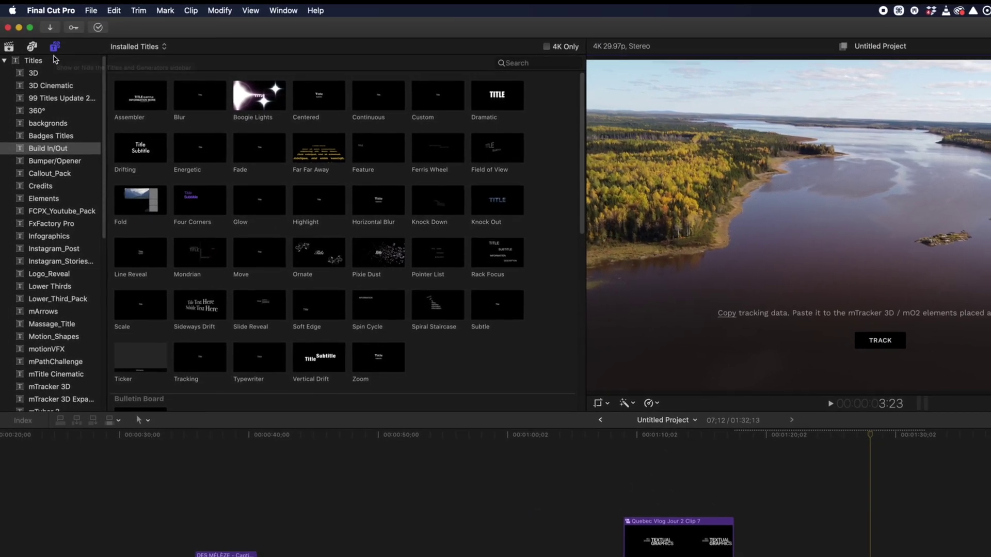
- Examine the mTracker 3D titles, from captions, drop zones, particles and pointers to the USDZ models
{"action": "scroll", "coordinate": [91, 252], "scroll_direction": "down", "scroll_amount": 3}
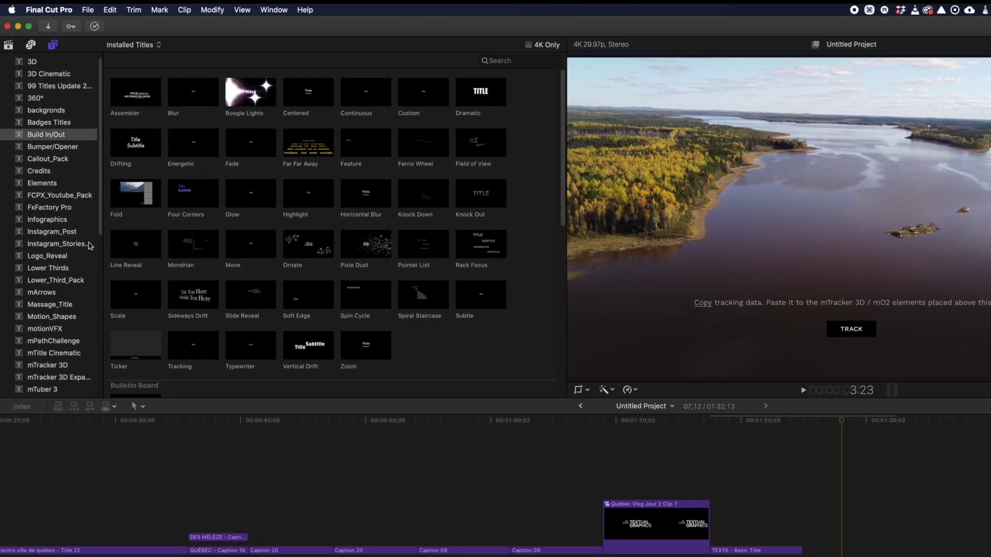
{"action": "scroll", "coordinate": [88, 242], "scroll_direction": "down", "scroll_amount": 5}
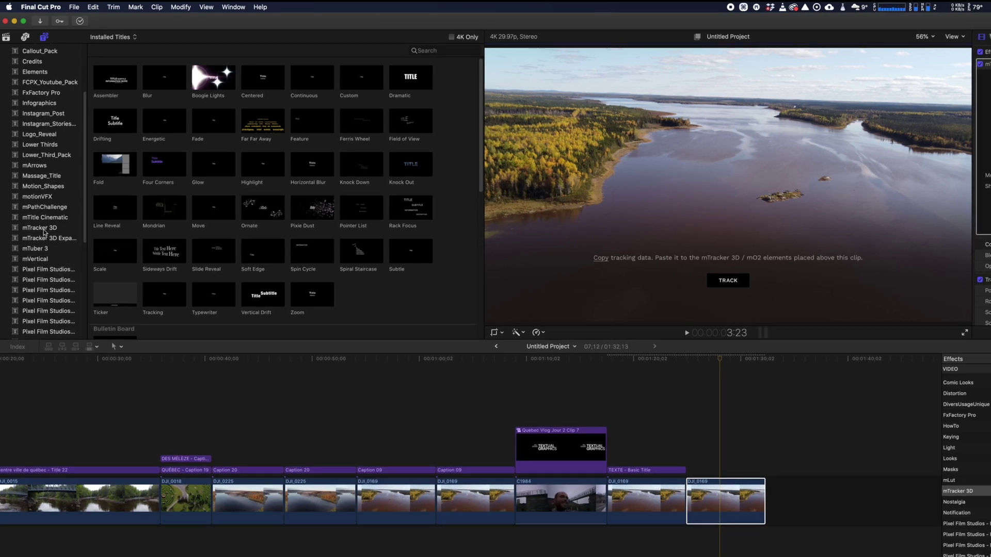
{"action": "left_click", "coordinate": [43, 231]}
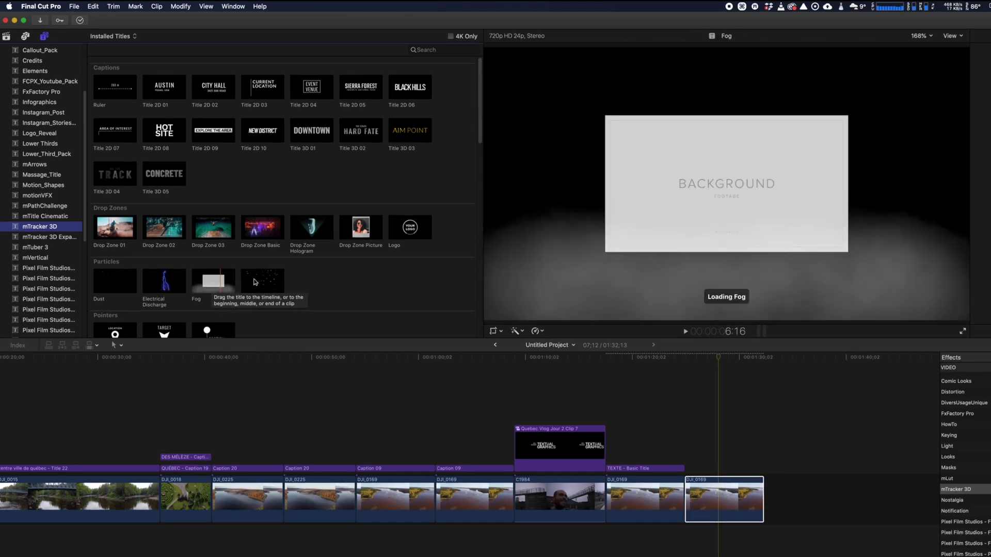
{"action": "scroll", "coordinate": [330, 274], "scroll_direction": "down", "scroll_amount": 3}
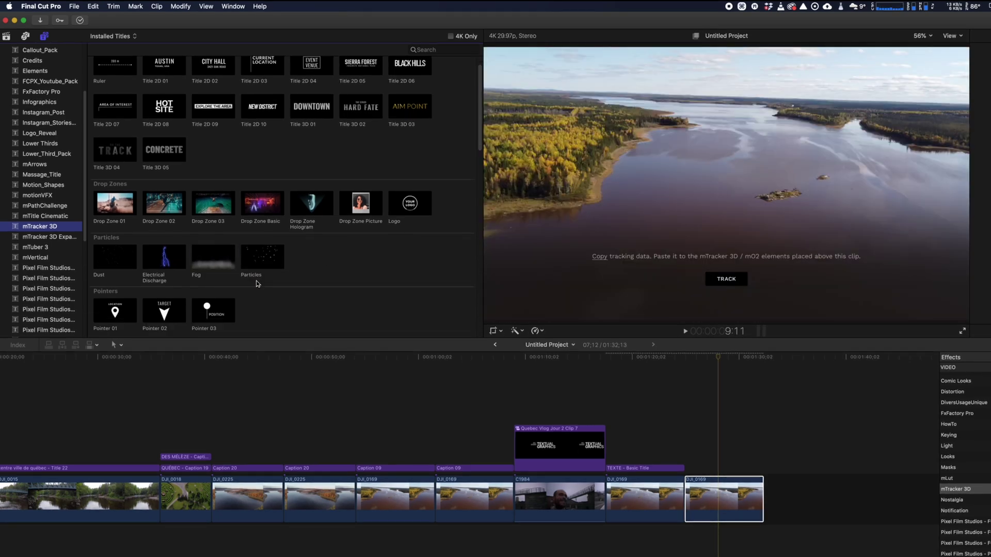
{"action": "scroll", "coordinate": [331, 274], "scroll_direction": "down", "scroll_amount": 2}
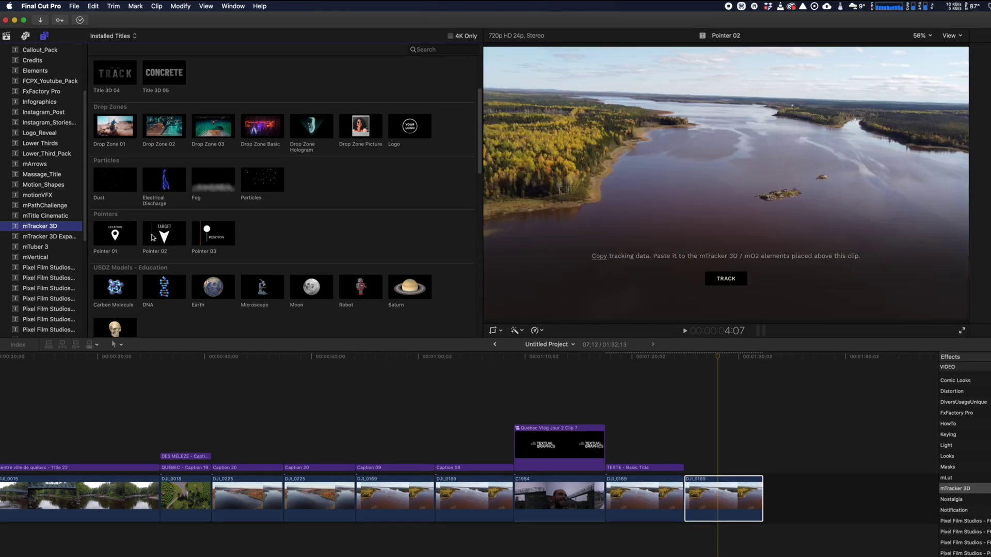
{"action": "scroll", "coordinate": [109, 236], "scroll_direction": "down", "scroll_amount": 2}
{"action": "scroll", "coordinate": [181, 258], "scroll_direction": "down", "scroll_amount": 4}
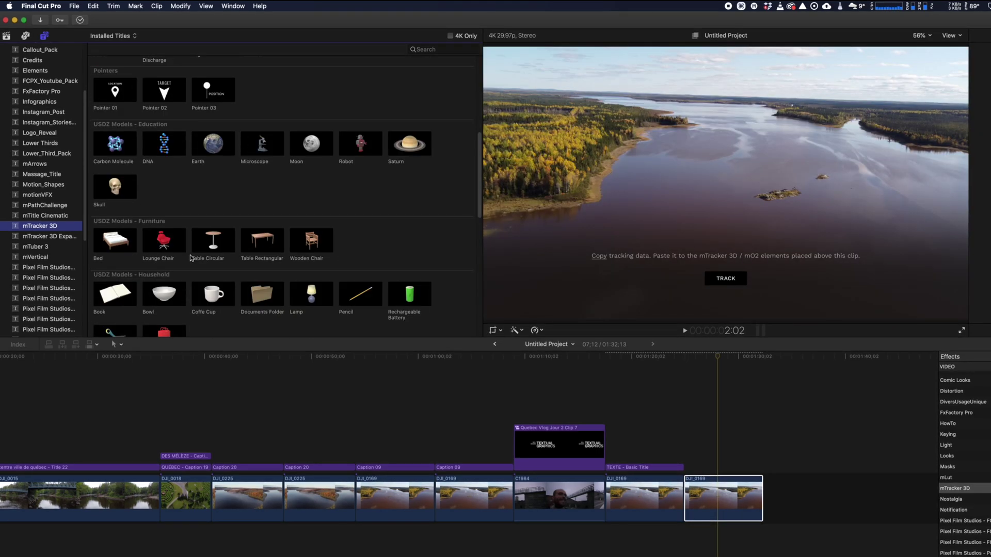
{"action": "scroll", "coordinate": [191, 258], "scroll_direction": "down", "scroll_amount": 5}
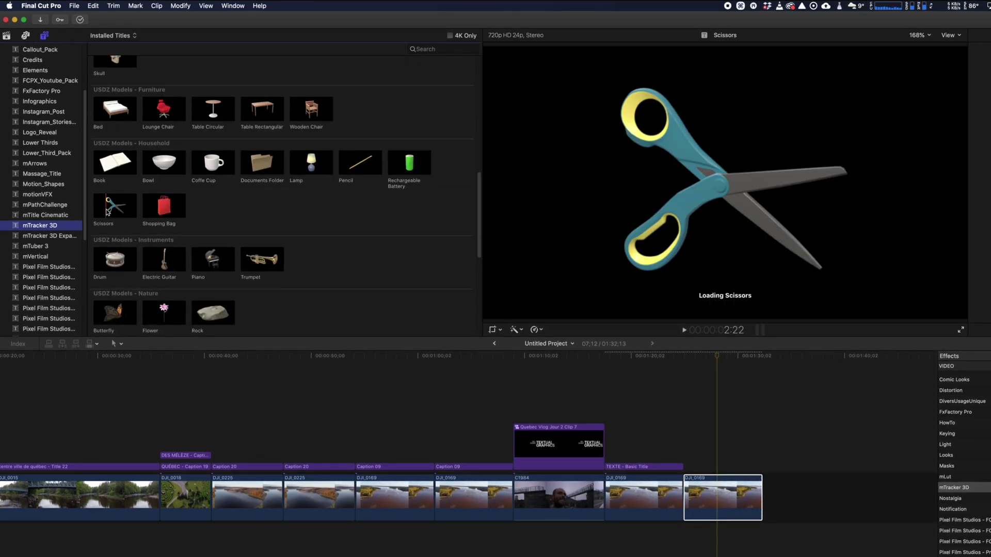
{"action": "scroll", "coordinate": [111, 212], "scroll_direction": "down", "scroll_amount": 6}
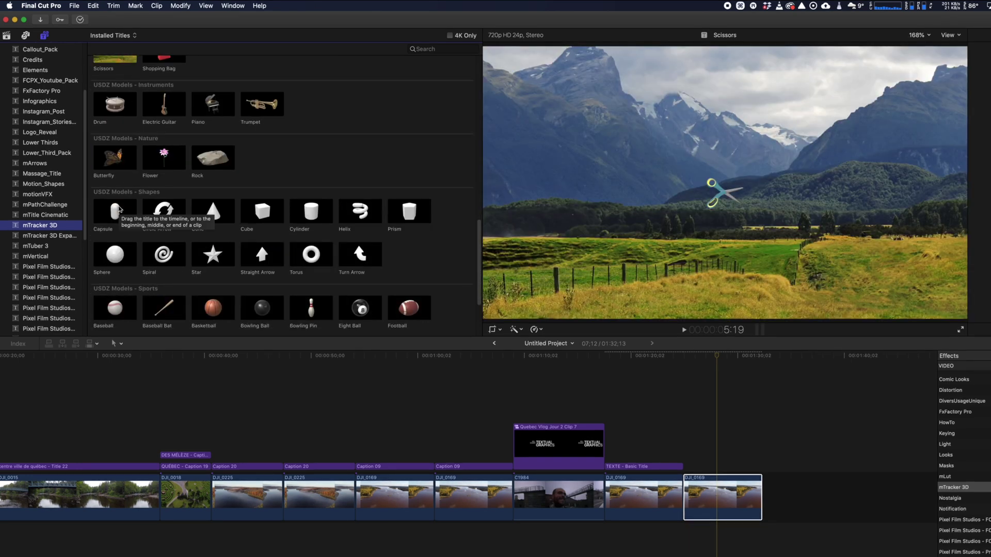
{"action": "scroll", "coordinate": [118, 208], "scroll_direction": "down", "scroll_amount": 4}
- Examine the mTracker 3D Expansion title packs, including titles, social media icons, pointers and emojis, and preview several captions
{"action": "left_click", "coordinate": [67, 236]}
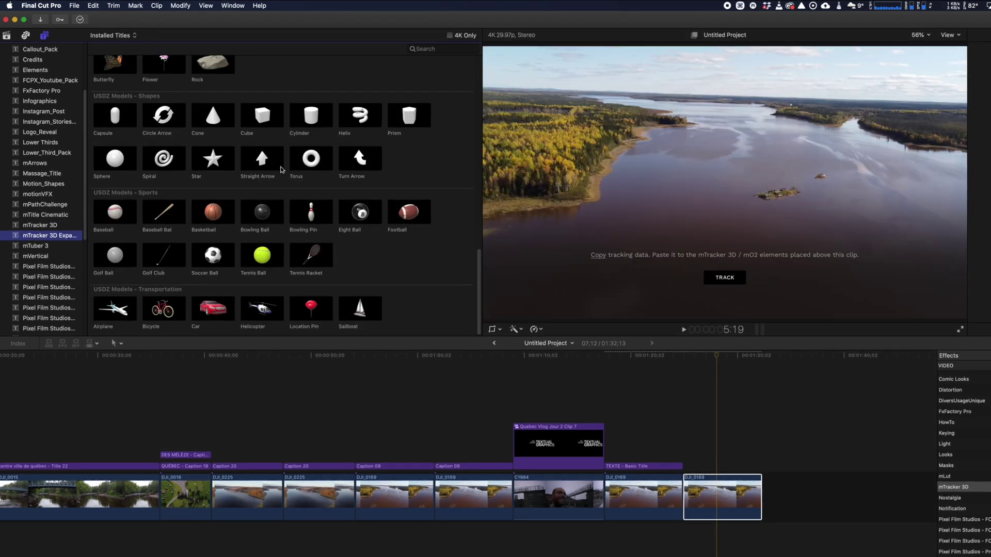
{"action": "scroll", "coordinate": [232, 117], "scroll_direction": "down", "scroll_amount": 10}
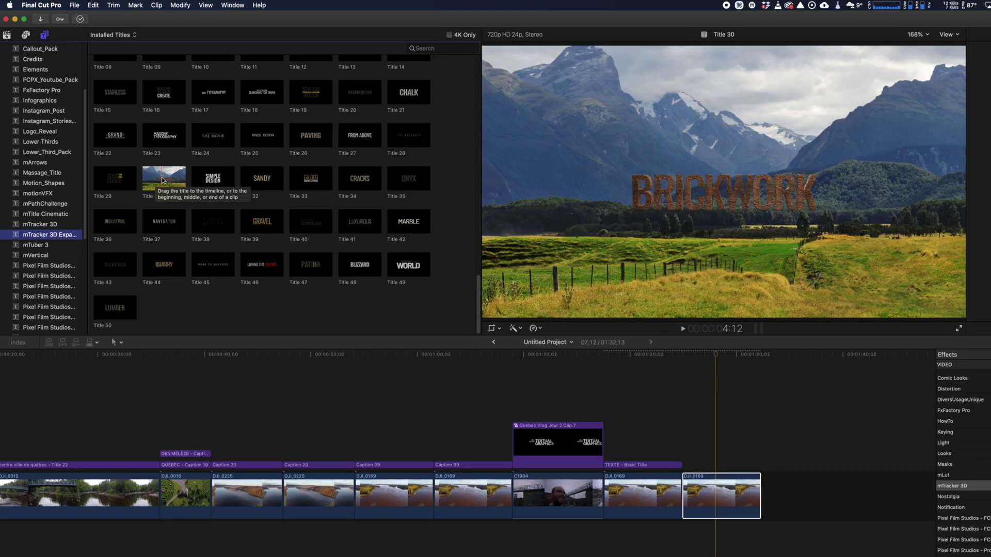
{"action": "scroll", "coordinate": [157, 180], "scroll_direction": "up", "scroll_amount": 3}
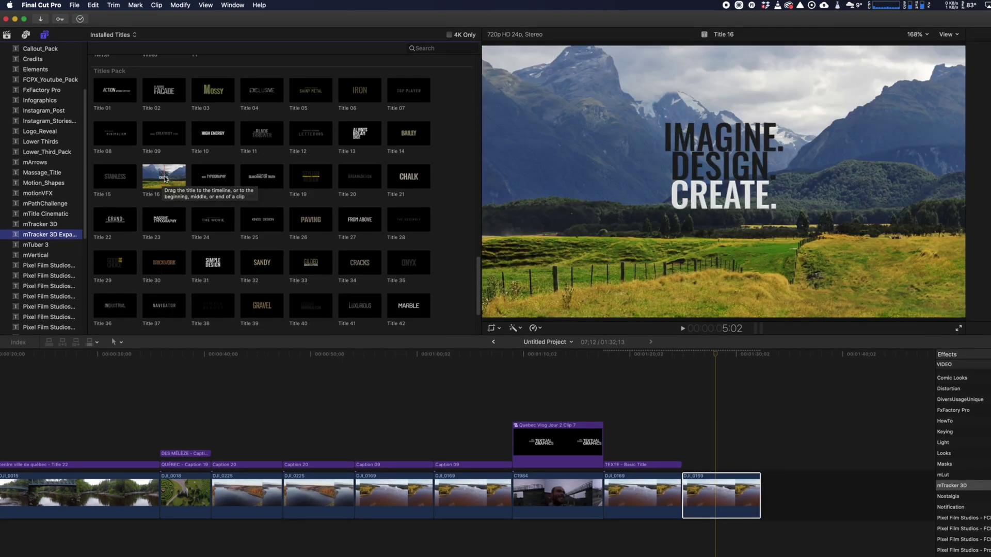
{"action": "scroll", "coordinate": [261, 135], "scroll_direction": "up", "scroll_amount": 5}
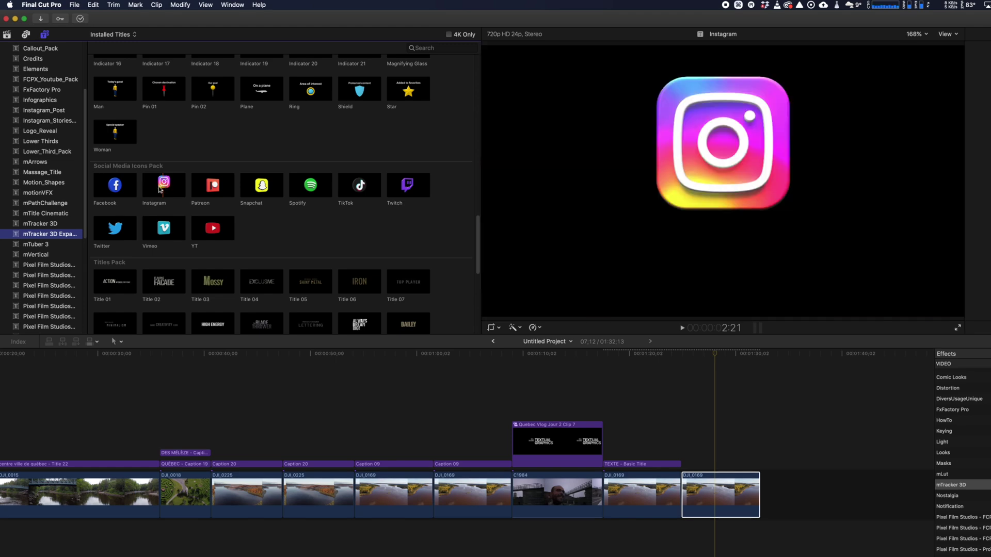
{"action": "scroll", "coordinate": [361, 211], "scroll_direction": "up", "scroll_amount": 3}
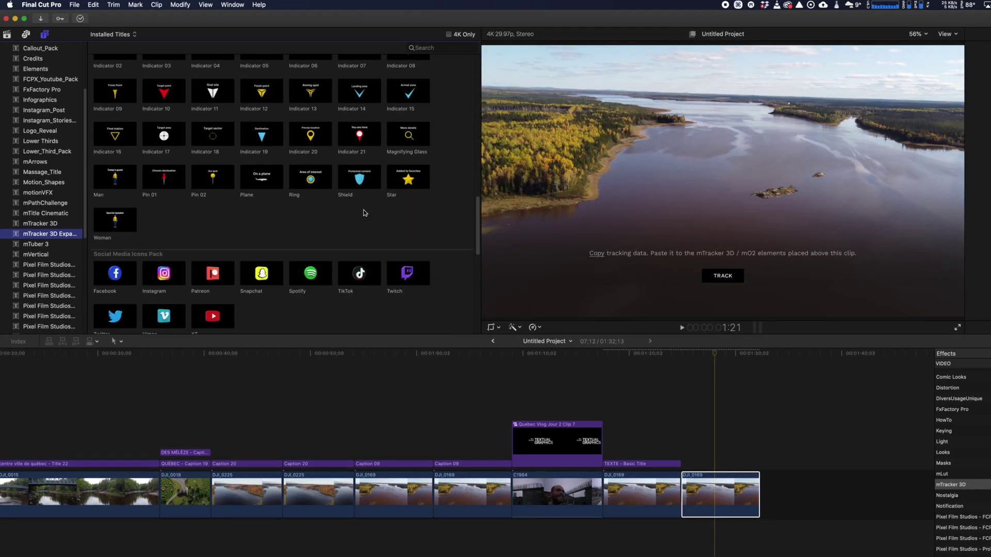
{"action": "scroll", "coordinate": [360, 211], "scroll_direction": "up", "scroll_amount": 6}
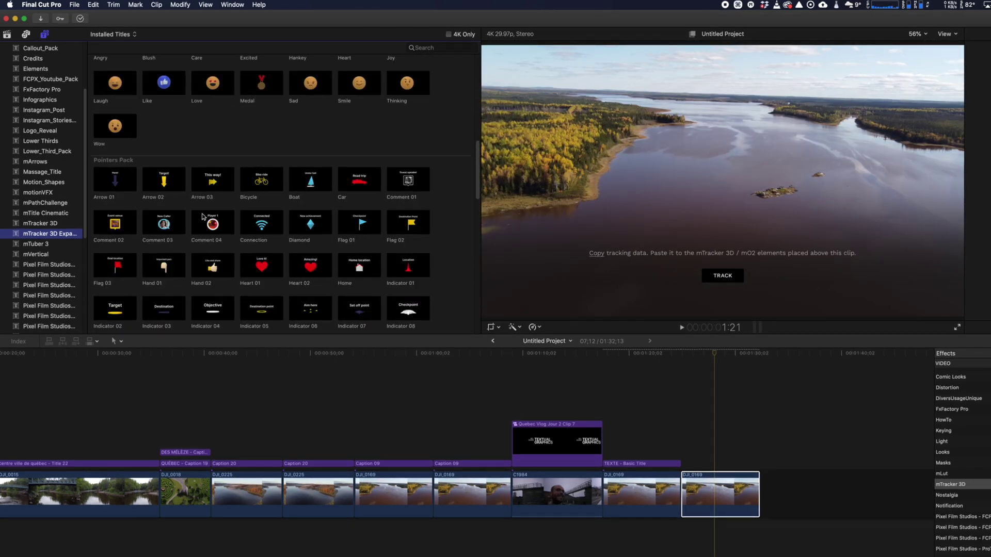
{"action": "scroll", "coordinate": [233, 170], "scroll_direction": "up", "scroll_amount": 2}
{"action": "scroll", "coordinate": [155, 149], "scroll_direction": "up", "scroll_amount": 4}
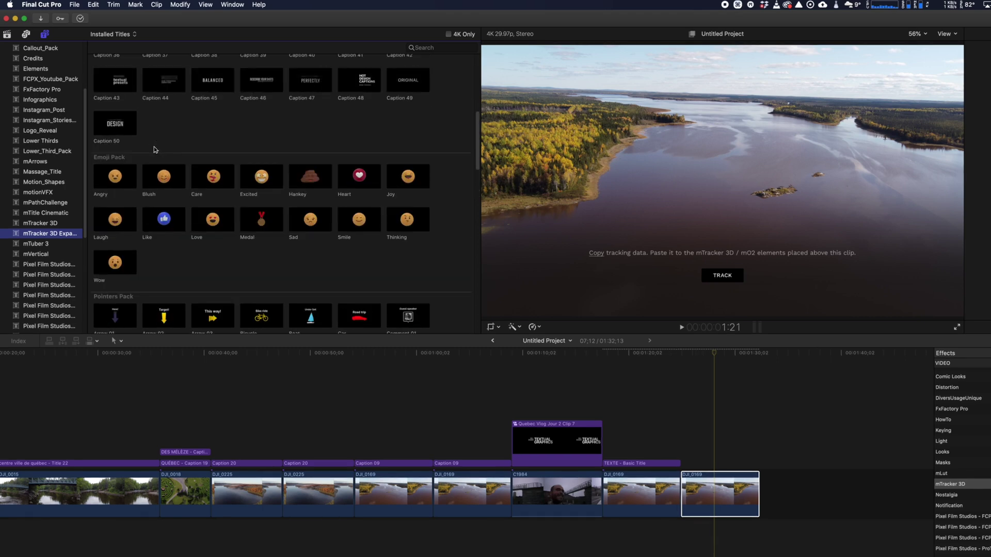
{"action": "scroll", "coordinate": [267, 187], "scroll_direction": "up", "scroll_amount": 10}
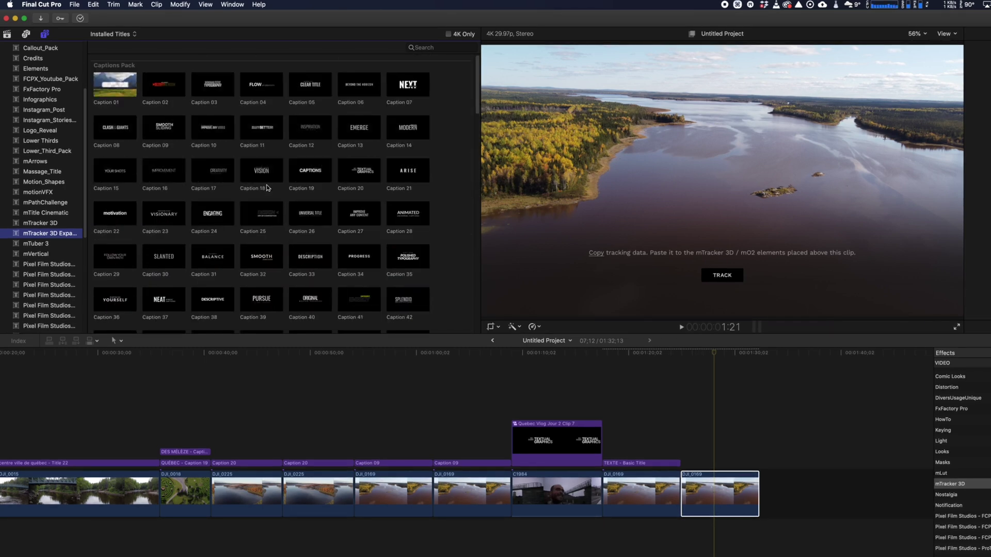
{"action": "left_click", "coordinate": [159, 123]}
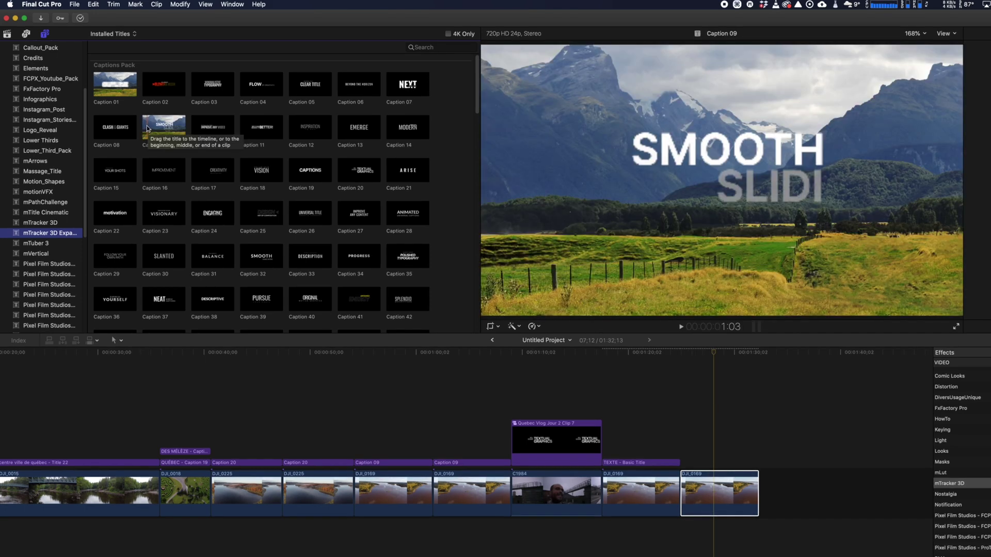
{"action": "left_click", "coordinate": [157, 169]}
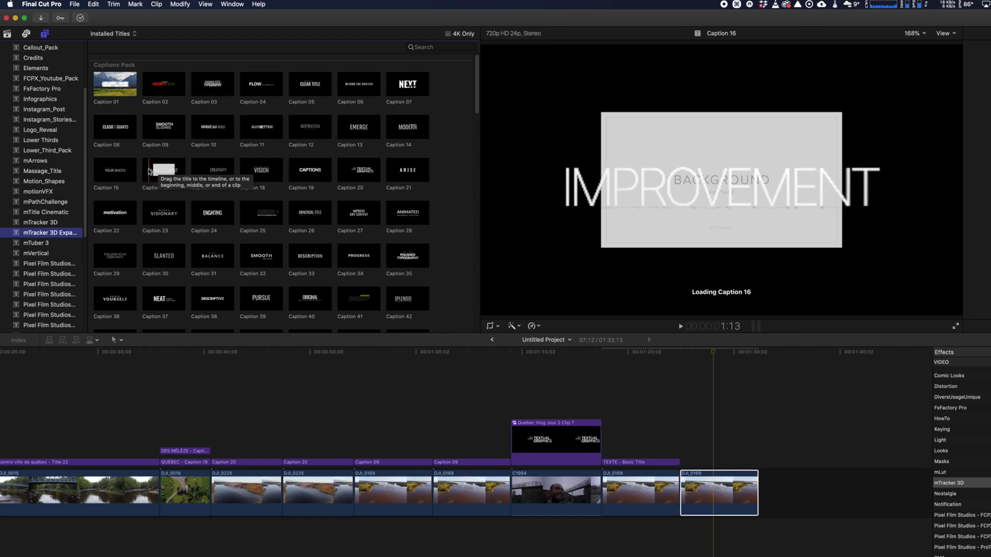
{"action": "left_click", "coordinate": [154, 217]}
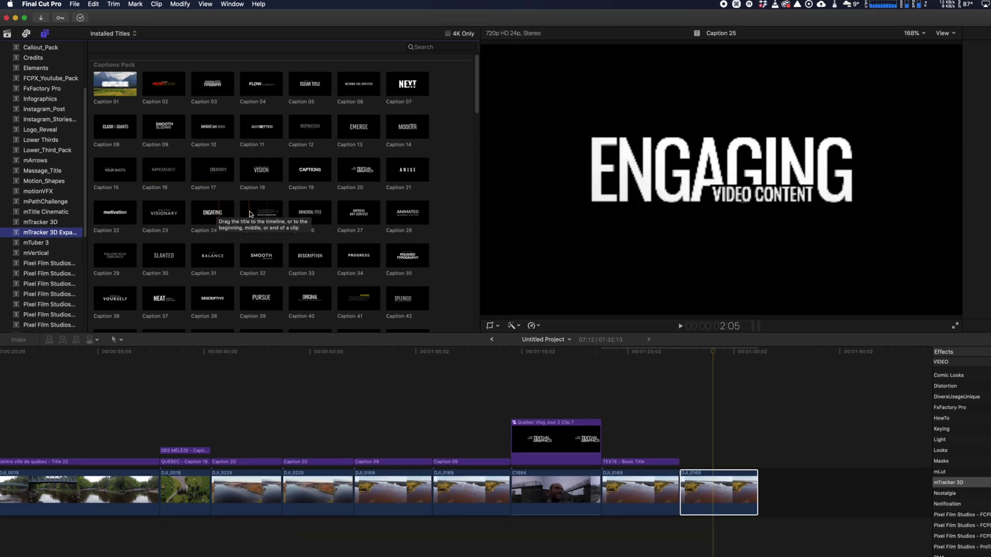
- Place the Caption 09 title above the last DJI_0169 clip and trim it to end with that clip
{"action": "left_click", "coordinate": [160, 134]}
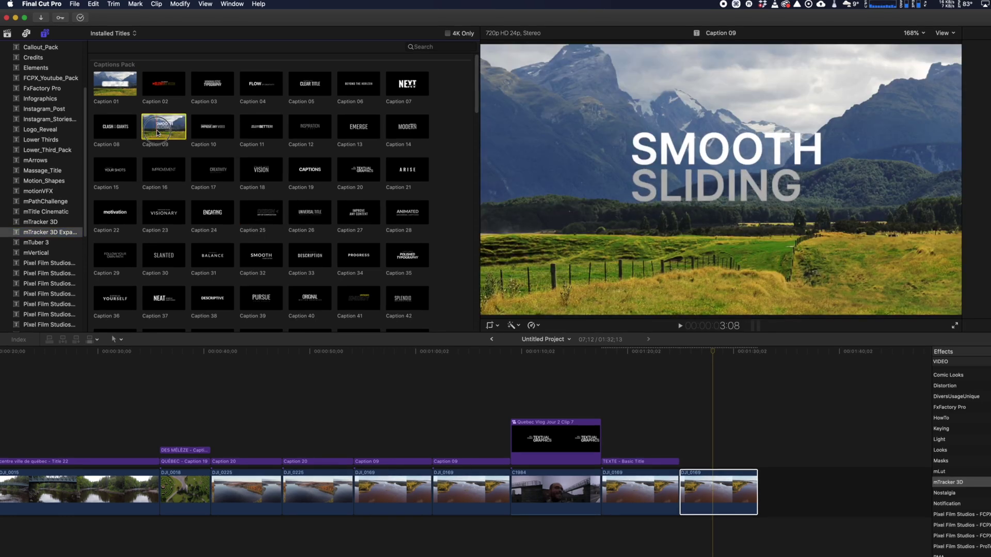
{"action": "left_click_drag", "start_coordinate": [158, 133], "coordinate": [680, 442]}
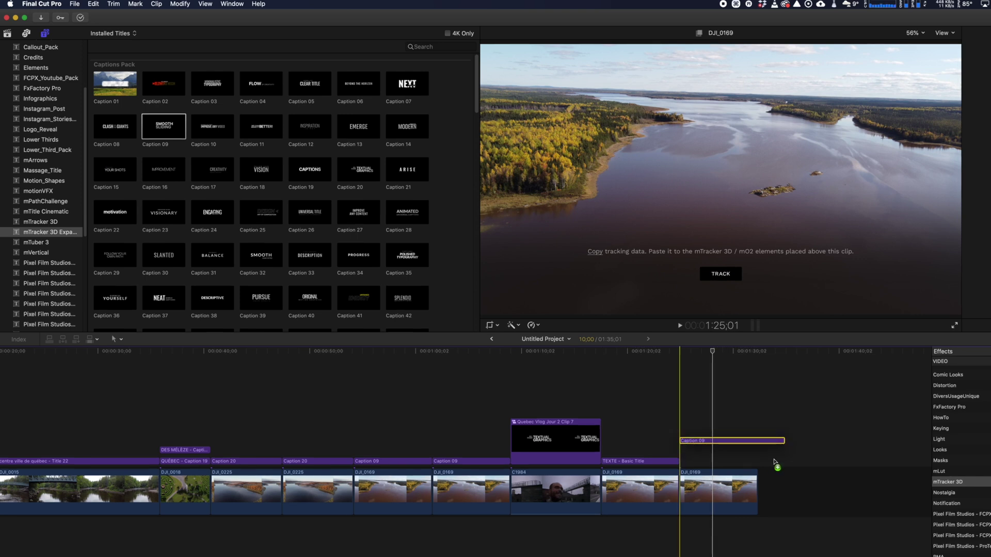
{"action": "left_click_drag", "start_coordinate": [774, 462], "coordinate": [756, 462]}
{"action": "left_click", "coordinate": [712, 462]}
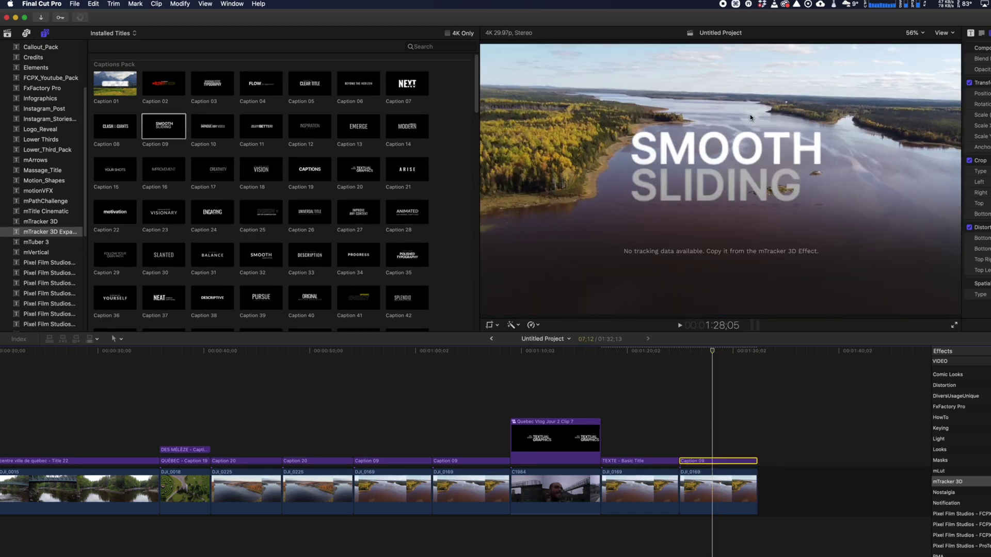
- Replace the text of the last Caption 09 title with QUELQUE on the first line and CHOSE on the second
{"action": "left_click", "coordinate": [714, 462]}
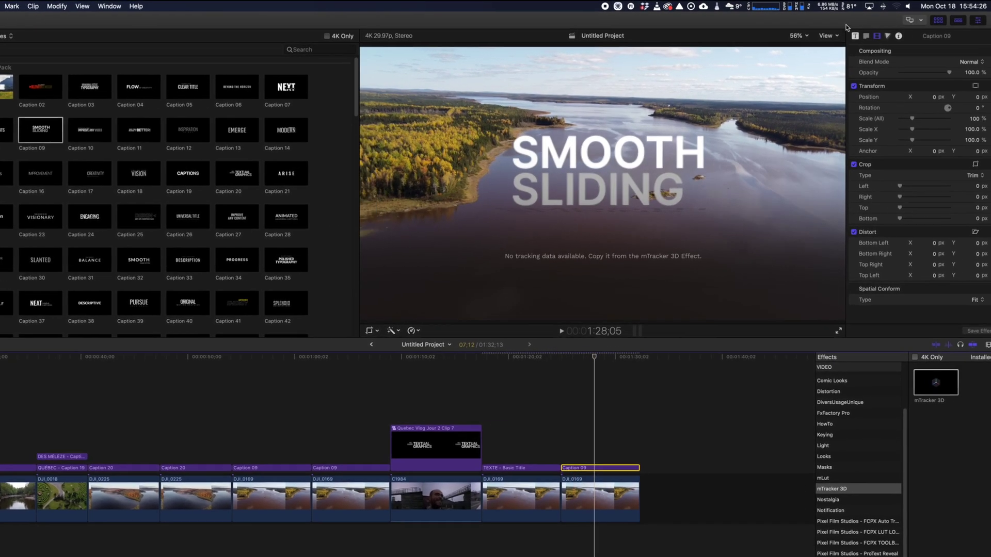
{"action": "left_click", "coordinate": [820, 38]}
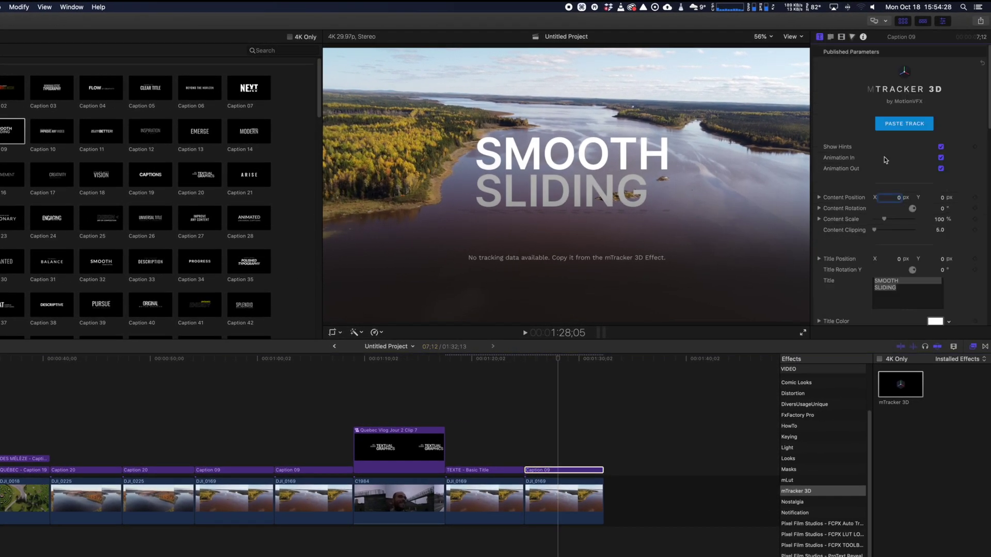
{"action": "scroll", "coordinate": [895, 282], "scroll_direction": "down", "scroll_amount": 2}
{"action": "left_click", "coordinate": [908, 263]}
{"action": "left_click_drag", "start_coordinate": [909, 263], "coordinate": [837, 234]}
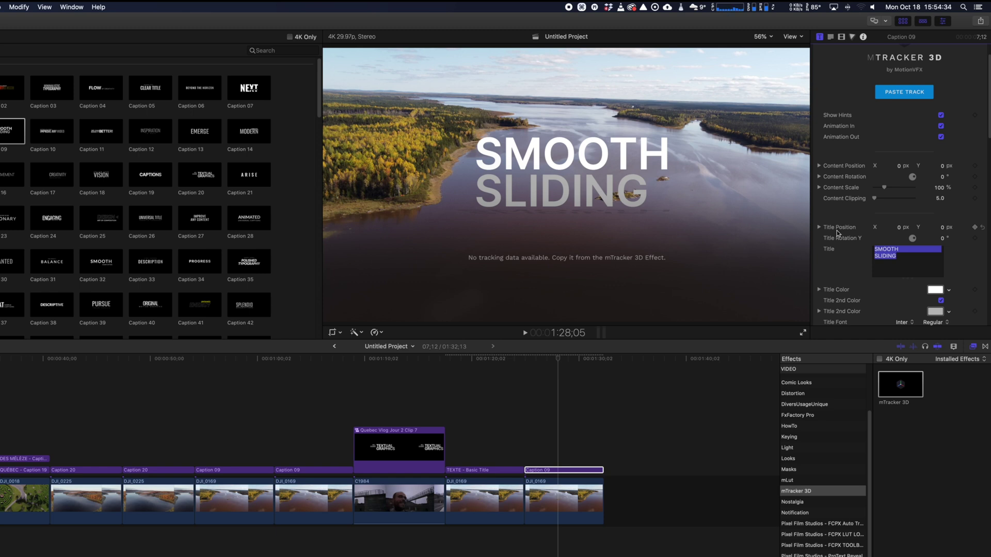
{"action": "key", "text": "Caps_Lock"}
{"action": "type", "text": "QUELQUE"}
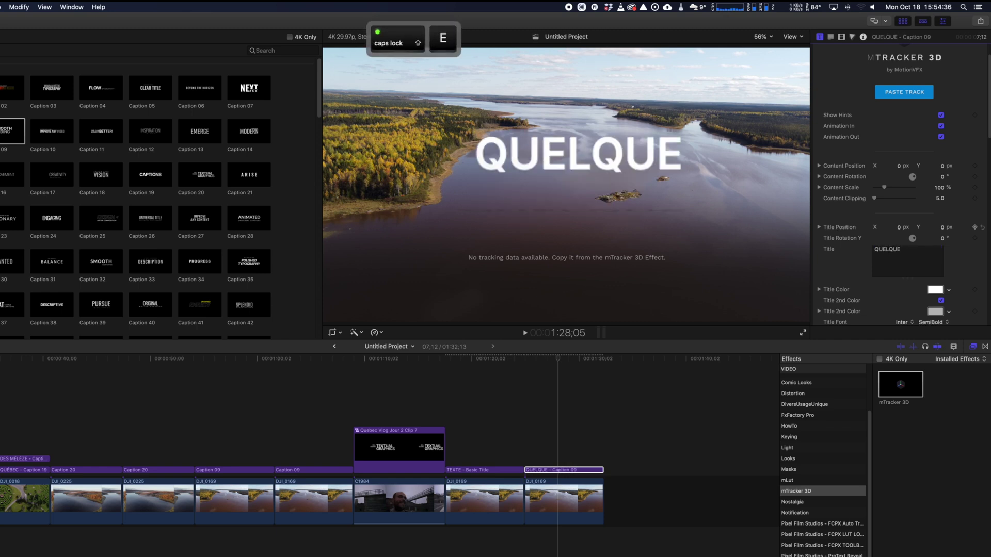
{"action": "key", "text": "Return"}
{"action": "type", "text": "CH"}
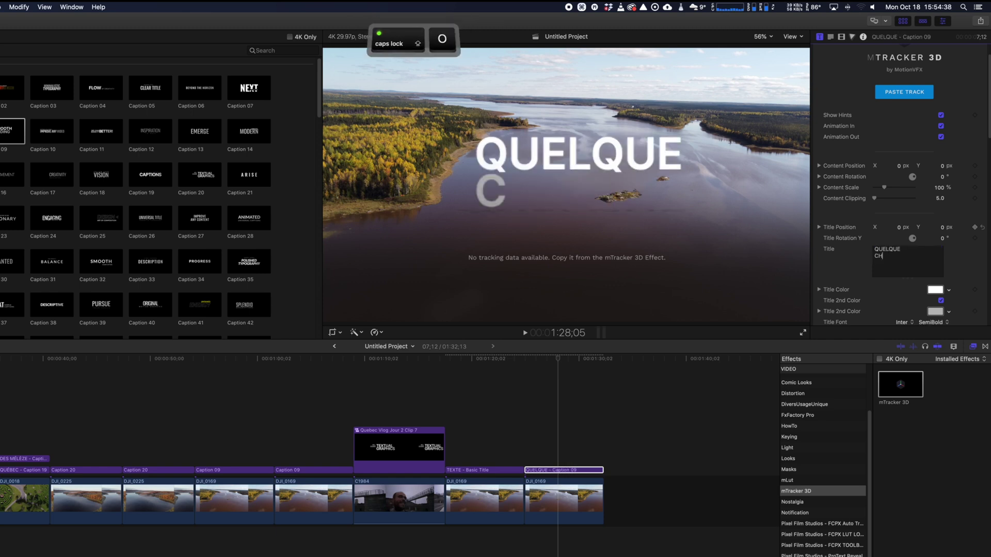
{"action": "type", "text": "OSE"}
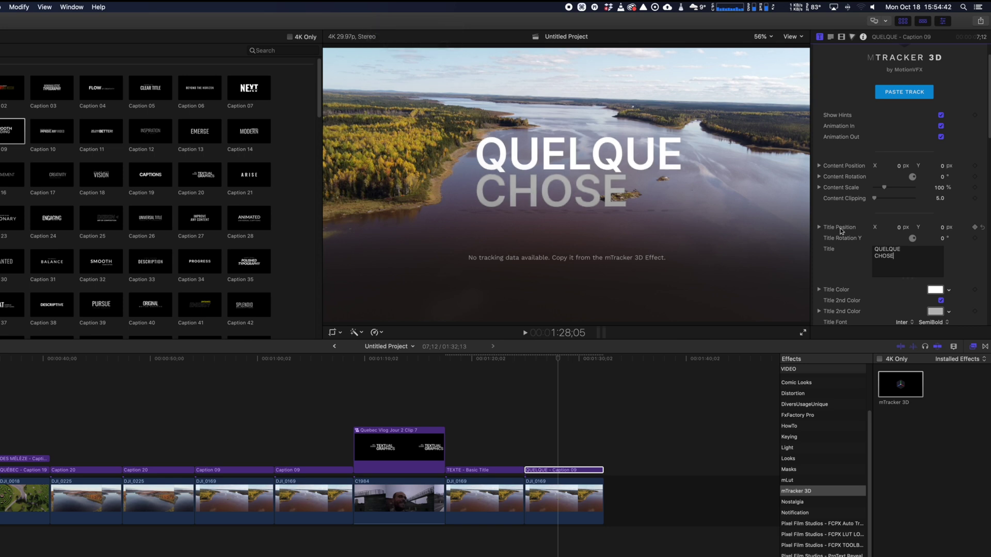
{"action": "left_click", "coordinate": [553, 470]}
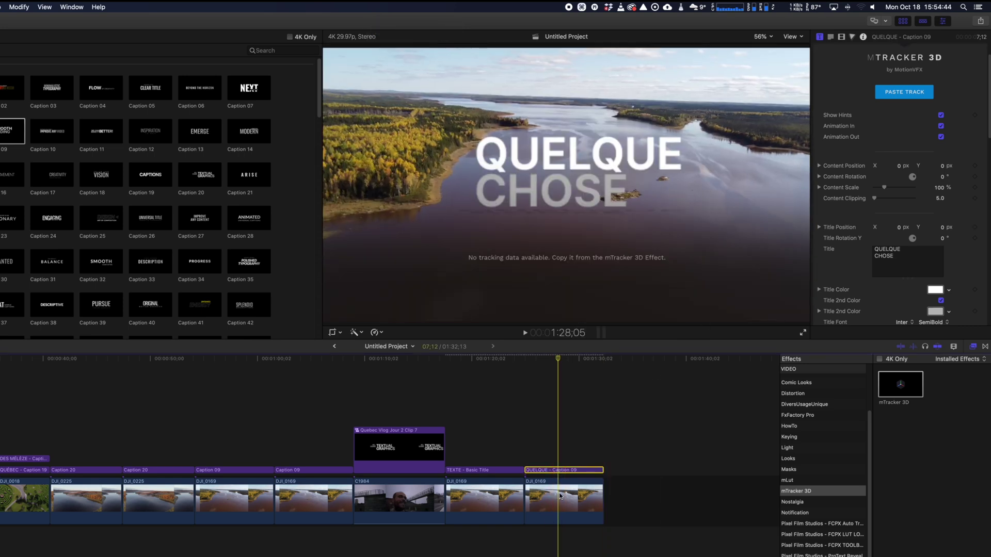
- Copy the tracking data from the last DJI_0169 clip's mTracker 3D effect and paste it into the QUELQUE CHOSE title above it
{"action": "left_click", "coordinate": [555, 499]}
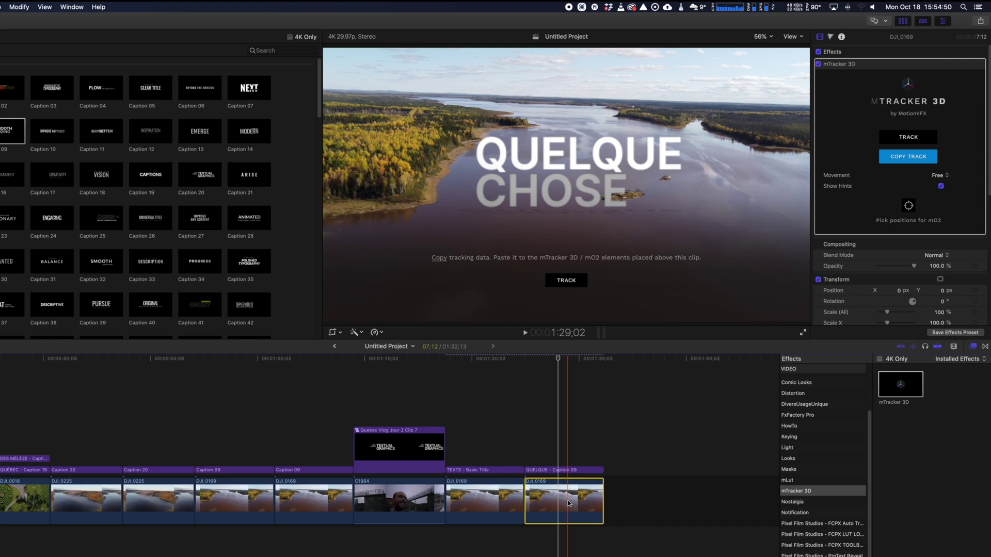
{"action": "left_click", "coordinate": [913, 261]}
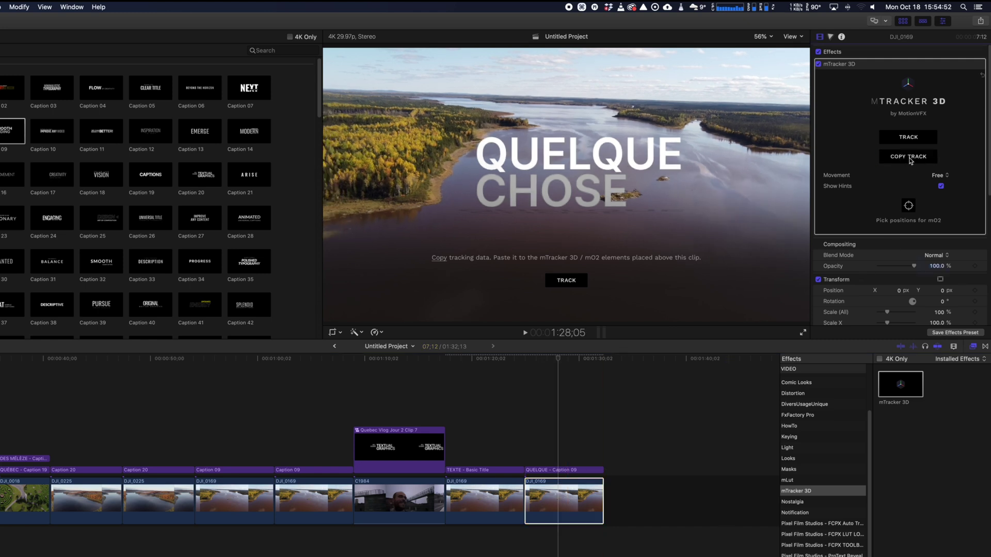
{"action": "left_click", "coordinate": [559, 471]}
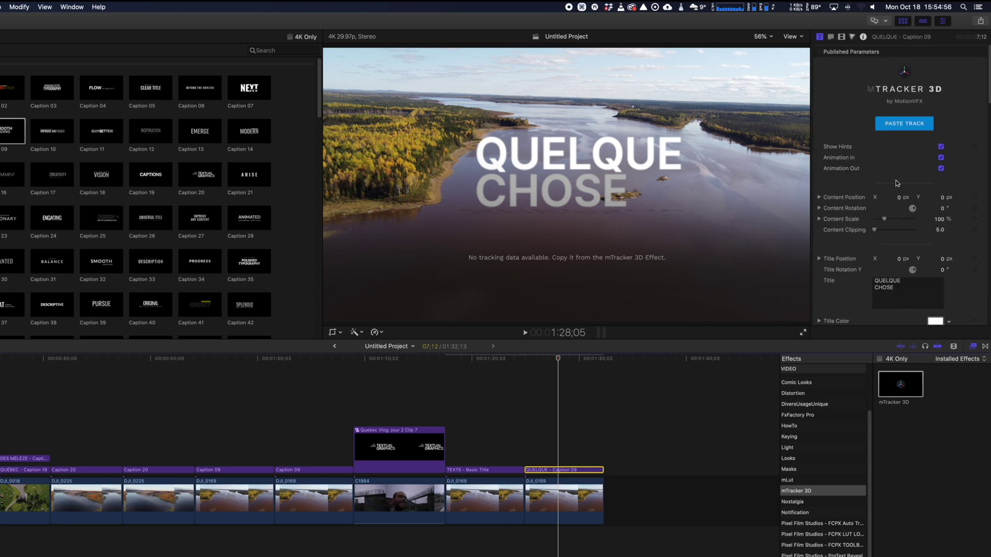
{"action": "left_click", "coordinate": [902, 126]}
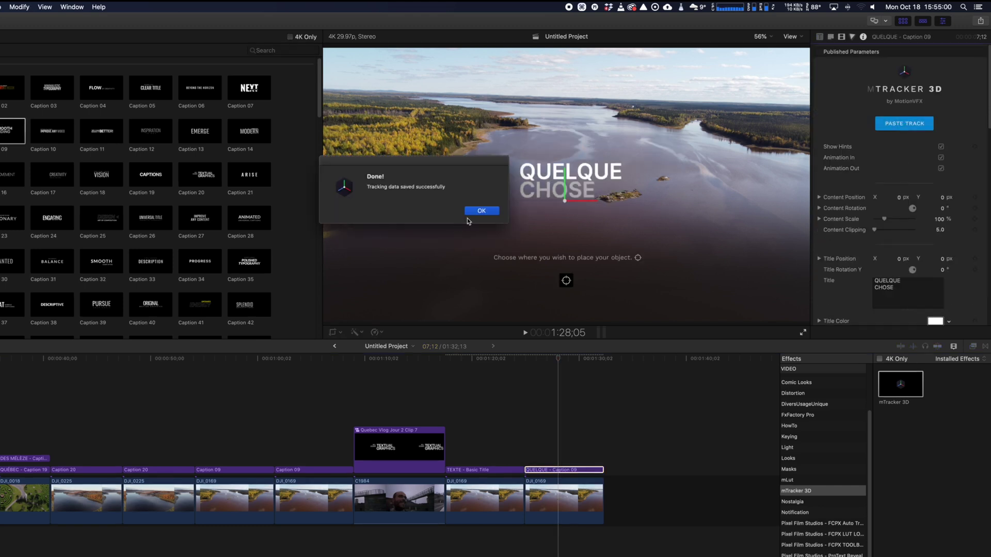
{"action": "left_click", "coordinate": [483, 212]}
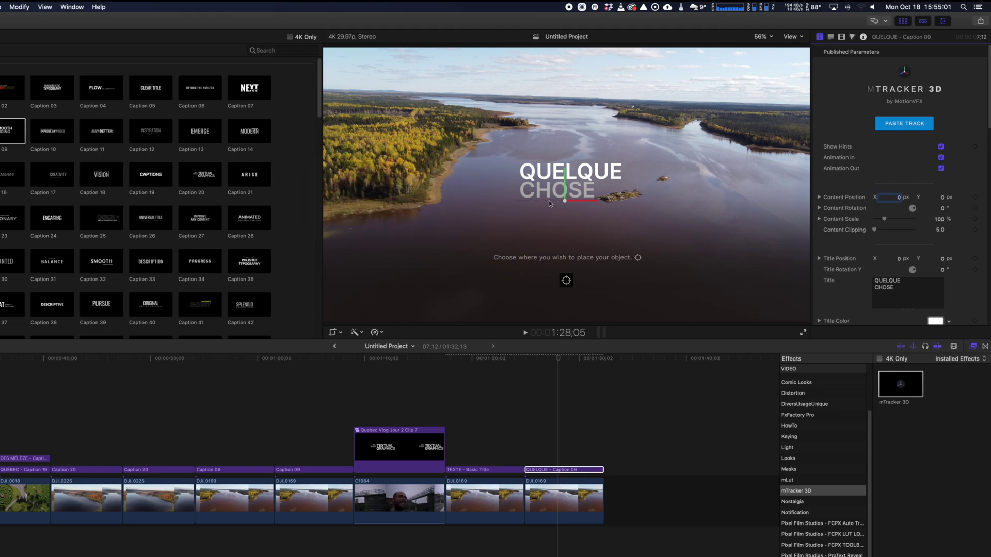
- Try anchoring the QUELQUE CHOSE title at several tracked positions on the river, along the shoreline and on the forest
{"action": "left_click", "coordinate": [566, 282]}
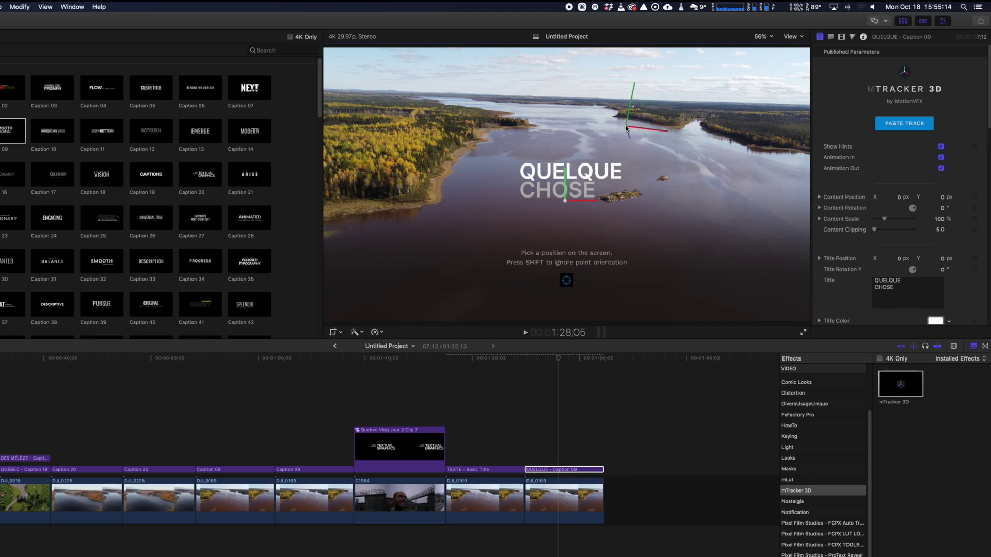
{"action": "left_click", "coordinate": [626, 127]}
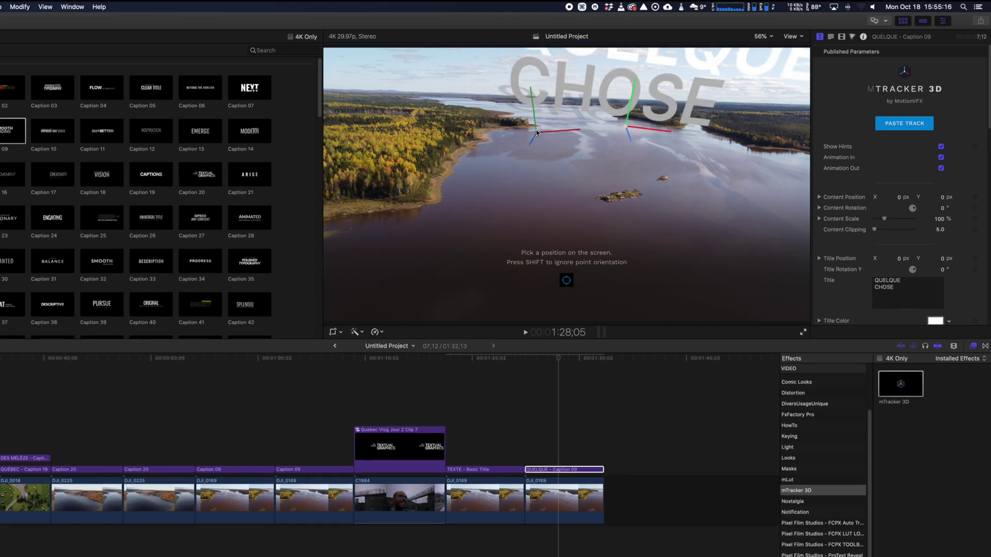
{"action": "left_click", "coordinate": [536, 130]}
{"action": "left_click", "coordinate": [450, 157]}
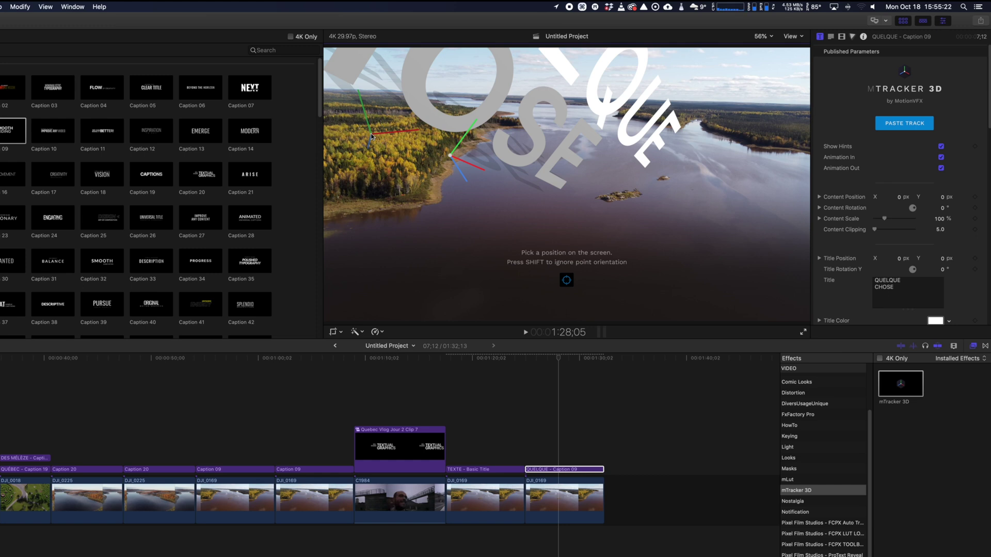
{"action": "left_click", "coordinate": [371, 136]}
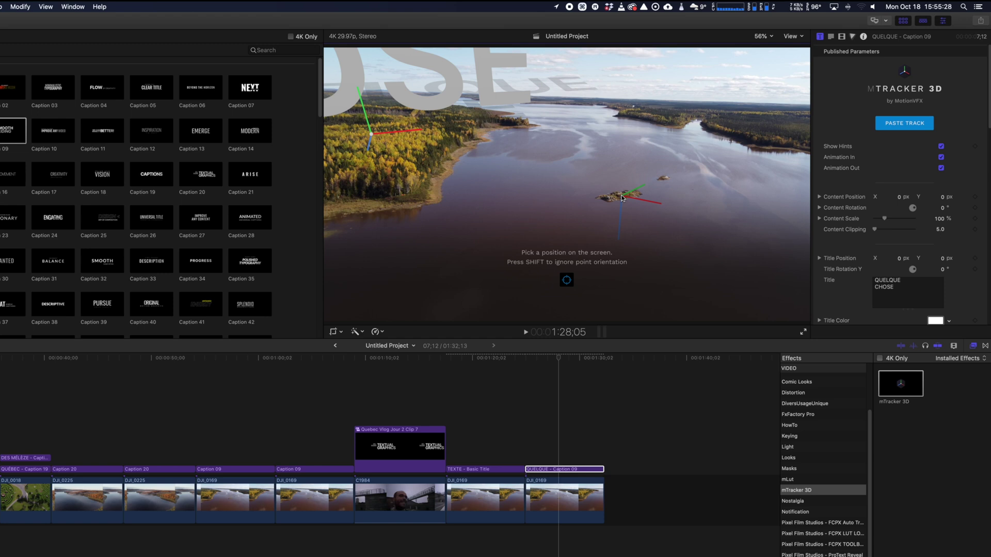
- Anchor the title on the small river island ignoring point orientation, and play it back with Content Scale set to 27%
{"action": "key", "text": "shift"}
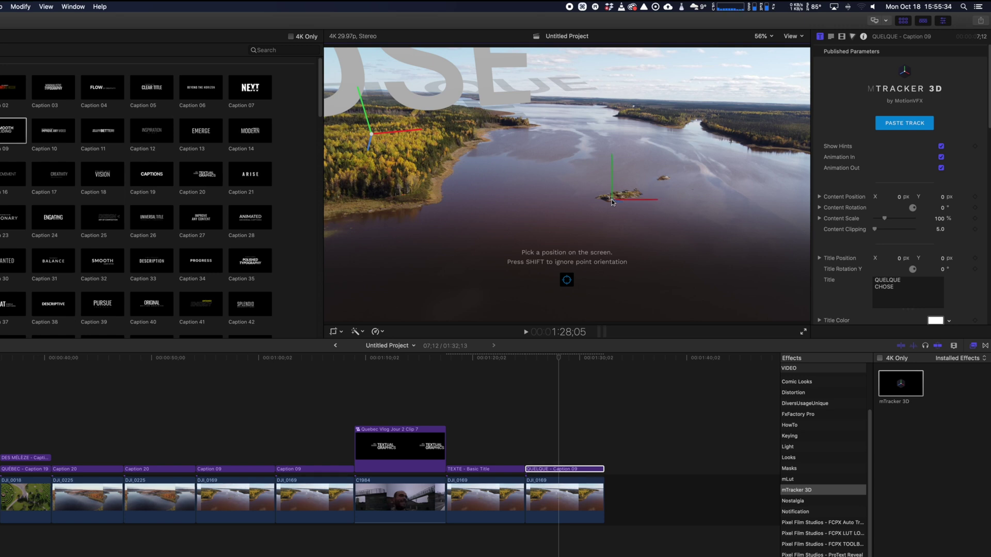
{"action": "key", "text": "Caps_Lock"}
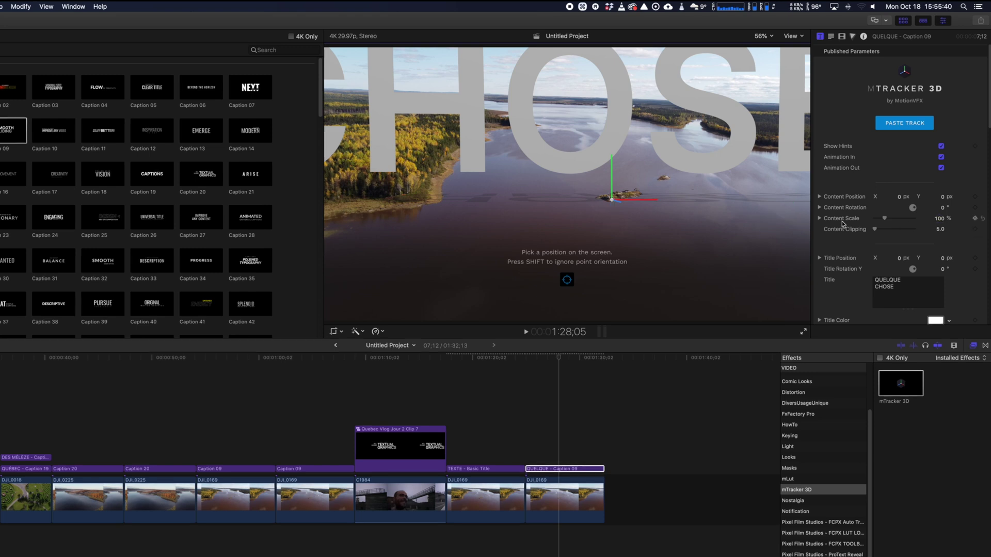
{"action": "left_click_drag", "start_coordinate": [940, 218], "coordinate": [913, 218]}
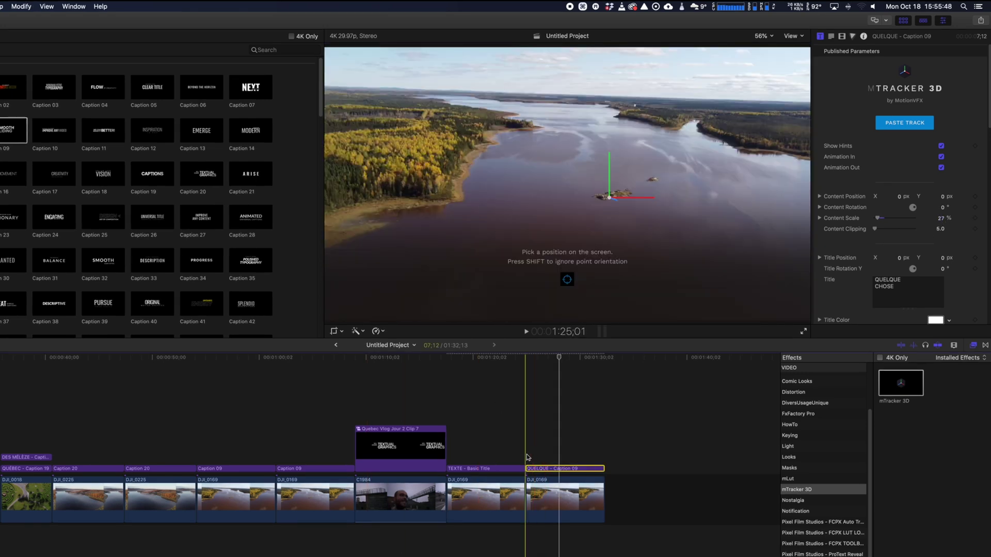
{"action": "key", "text": "space"}
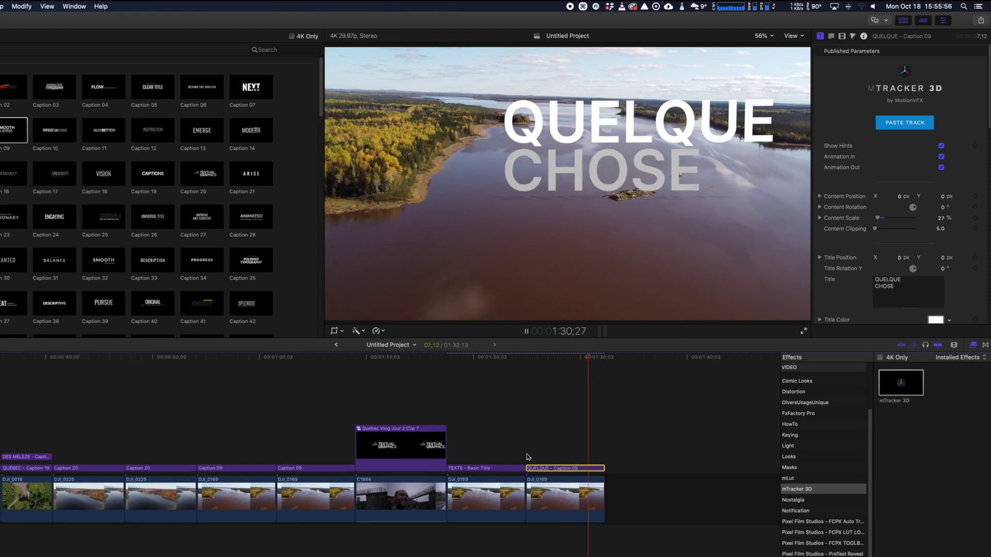
{"action": "key", "text": "space"}
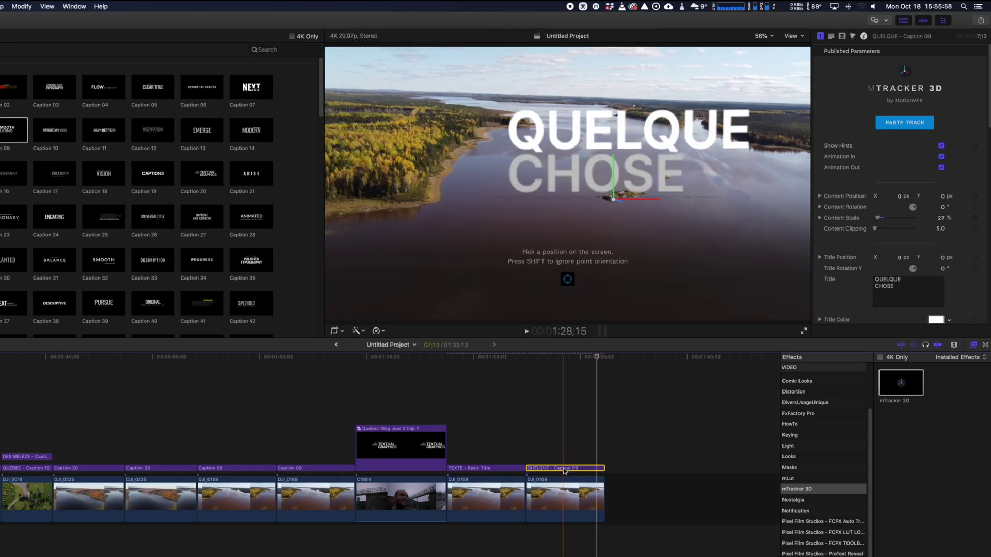
- Replace the tracked QUELQUE CHOSE title with a fresh Caption 09 above the last DJI_0169 clip, trimmed to end with that clip
{"action": "key", "text": "BackSpace"}
{"action": "left_click", "coordinate": [552, 491]}
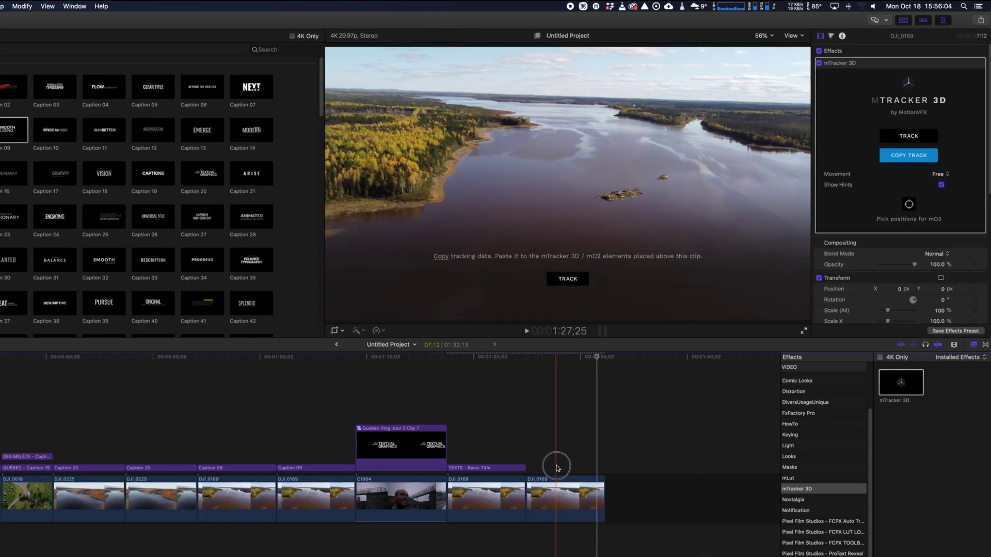
{"action": "left_click", "coordinate": [556, 484]}
{"action": "left_click", "coordinate": [557, 484]}
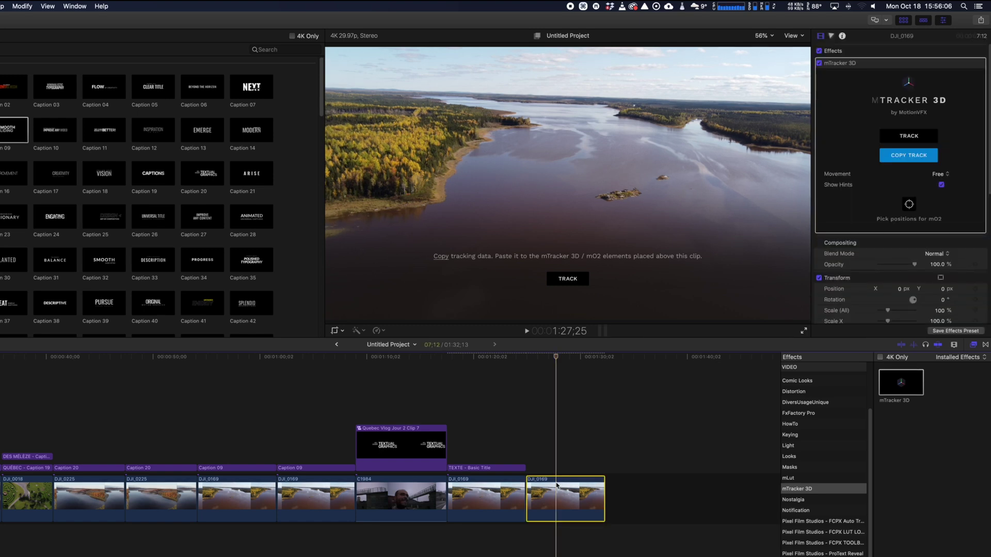
{"action": "left_click_drag", "start_coordinate": [13, 130], "coordinate": [532, 456]}
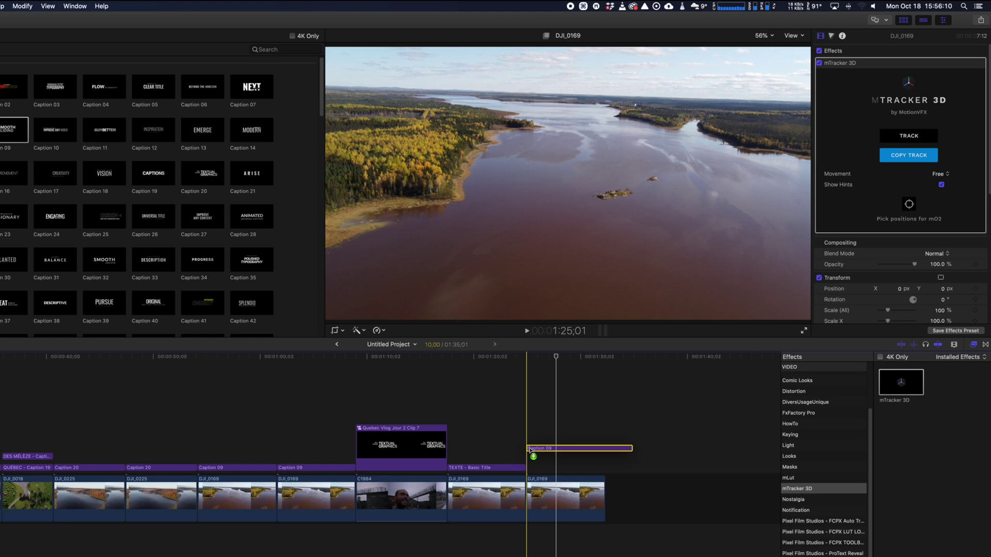
{"action": "left_click_drag", "start_coordinate": [639, 464], "coordinate": [633, 471]}
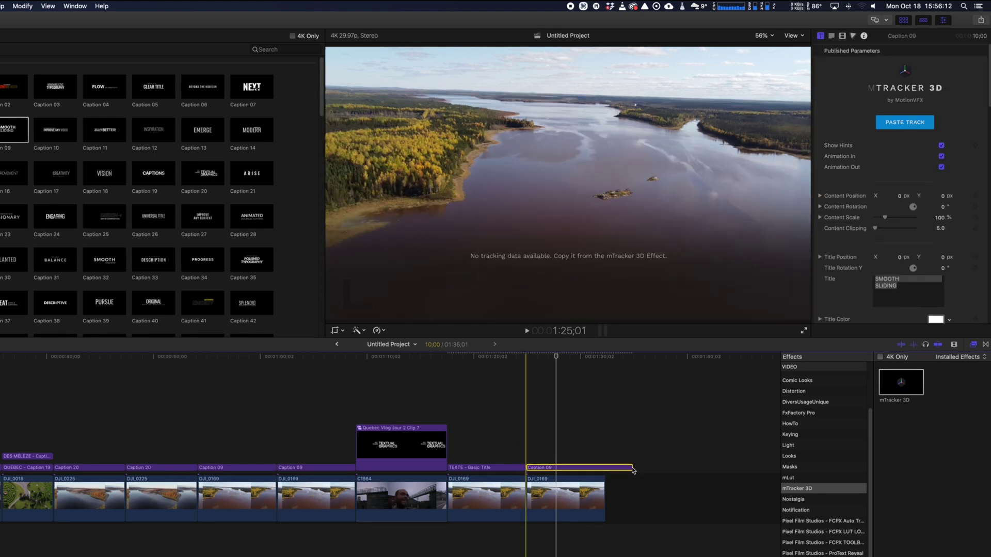
{"action": "left_click", "coordinate": [629, 470]}
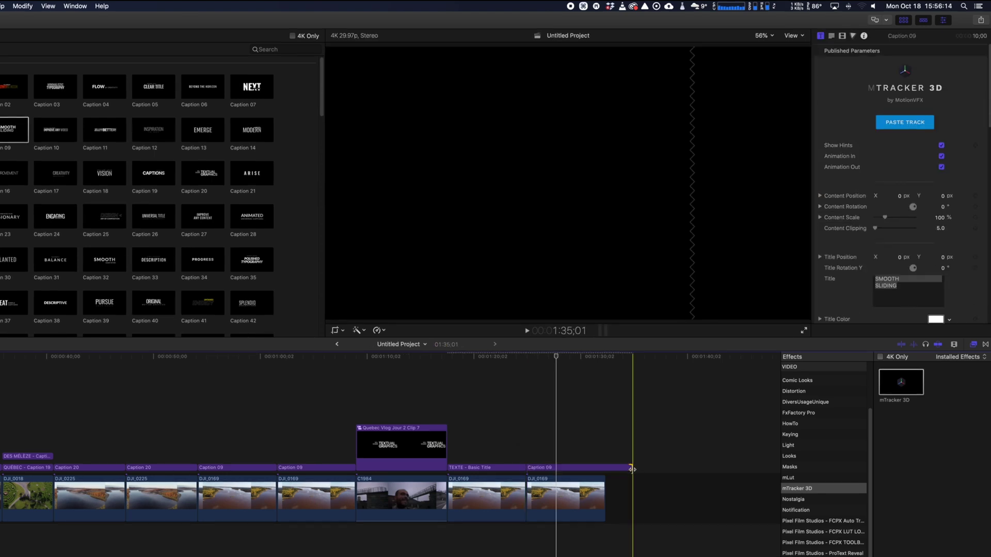
{"action": "left_click_drag", "start_coordinate": [625, 469], "coordinate": [604, 468]}
- Copy the last DJI_0169 clip's mTracker 3D tracking data and paste it into the new Caption 09 title
{"action": "left_click", "coordinate": [572, 495]}
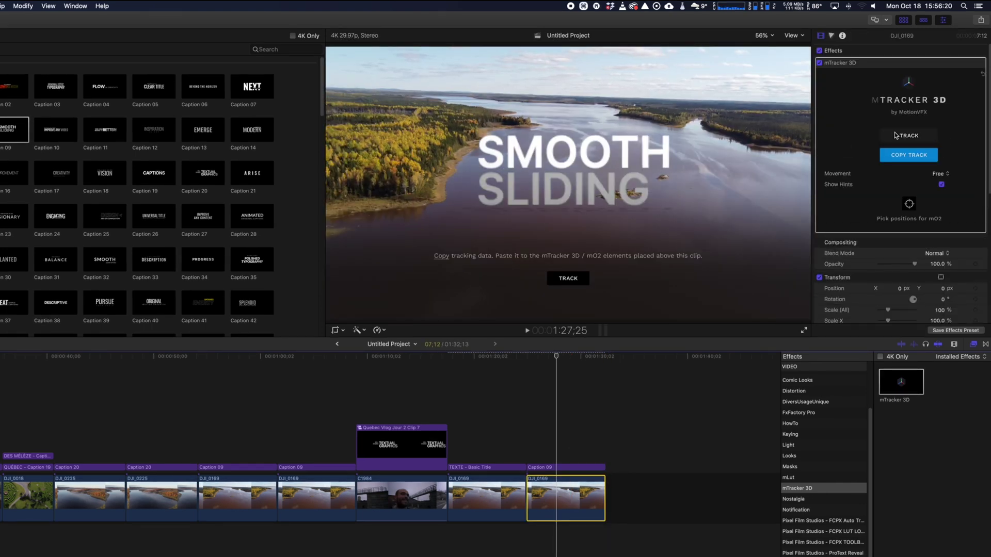
{"action": "left_click", "coordinate": [548, 467]}
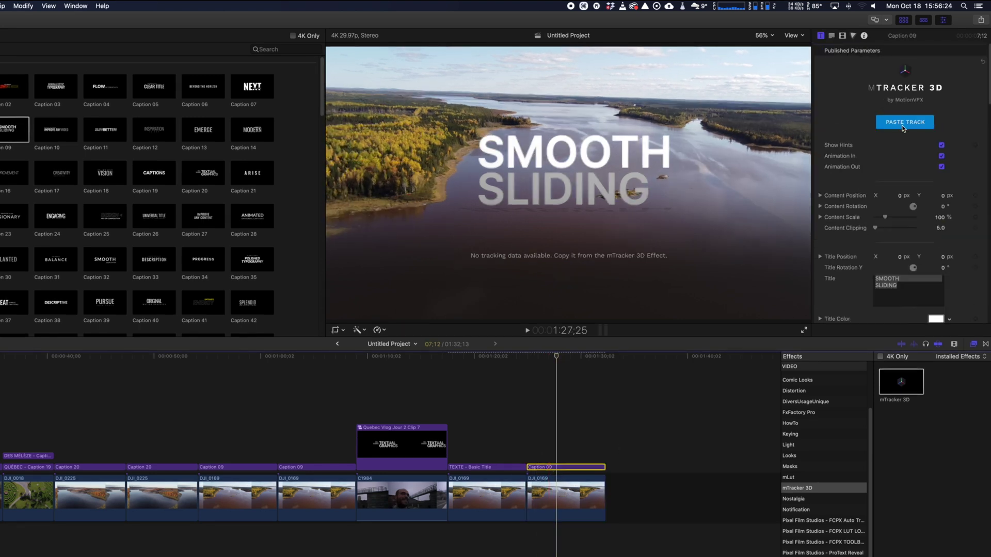
{"action": "left_click", "coordinate": [903, 122]}
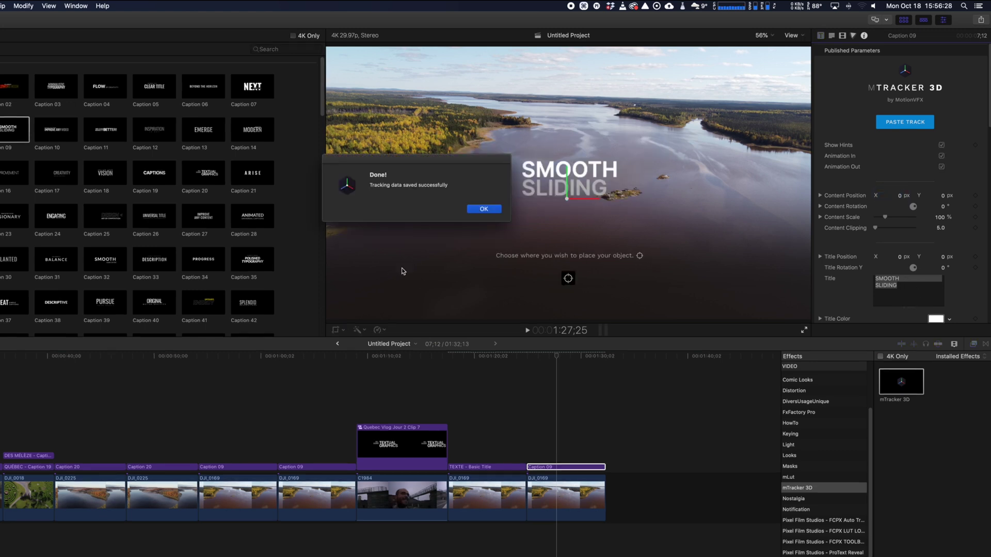
{"action": "left_click", "coordinate": [484, 209]}
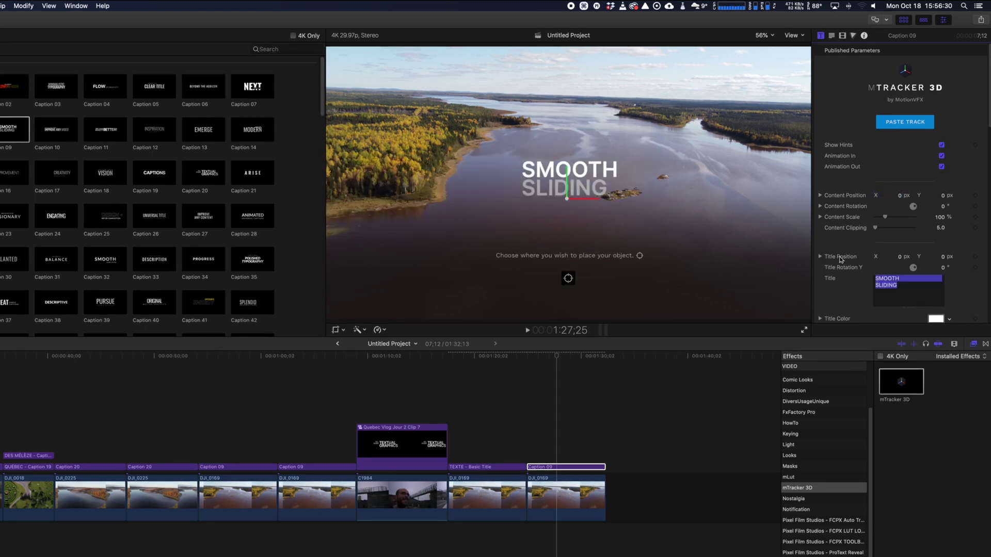
- Replace the new title's text with QUELQUE on the first line and CHOSE on the second
{"action": "type", "text": "QUELQUE"}
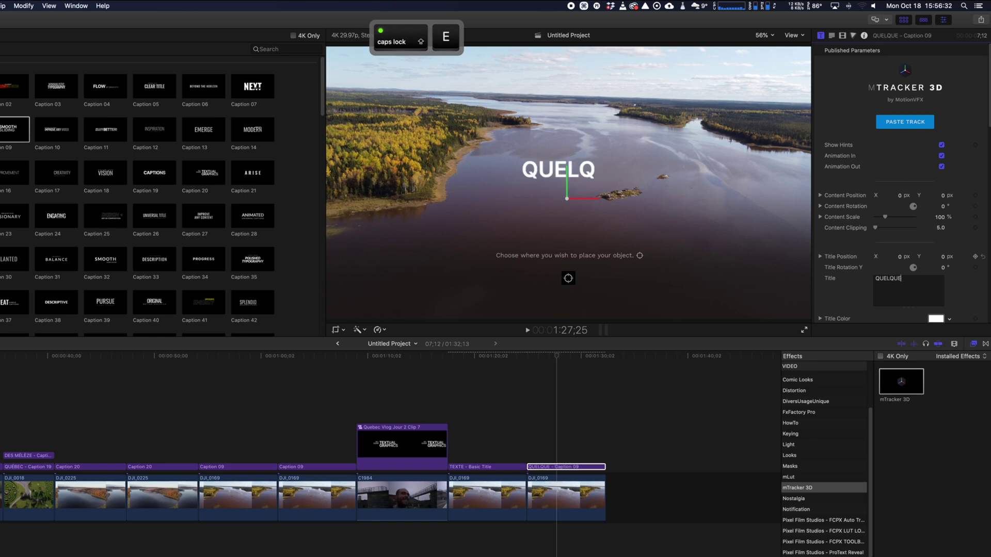
{"action": "key", "text": "Return"}
{"action": "type", "text": "CHOSE"}
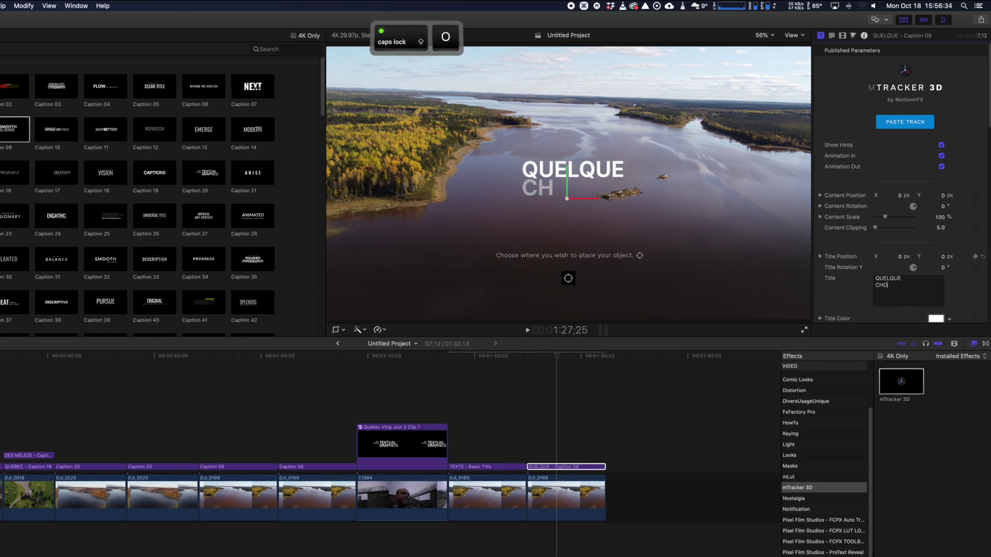
- Anchor the new title on the small river island ignoring point orientation, and set its Content Scale to 24%
{"action": "left_click", "coordinate": [570, 280]}
{"action": "key", "text": "shift"}
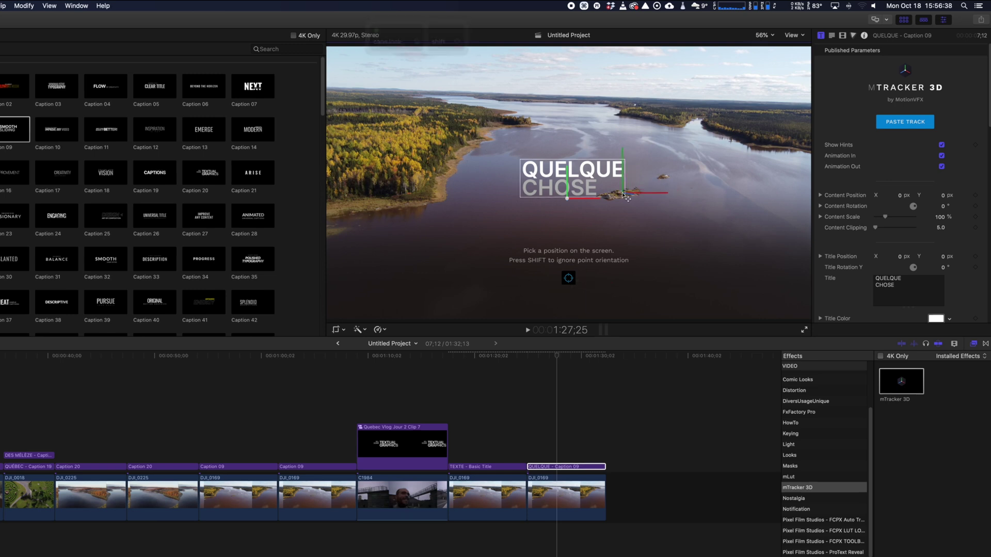
{"action": "left_click", "coordinate": [625, 195]}
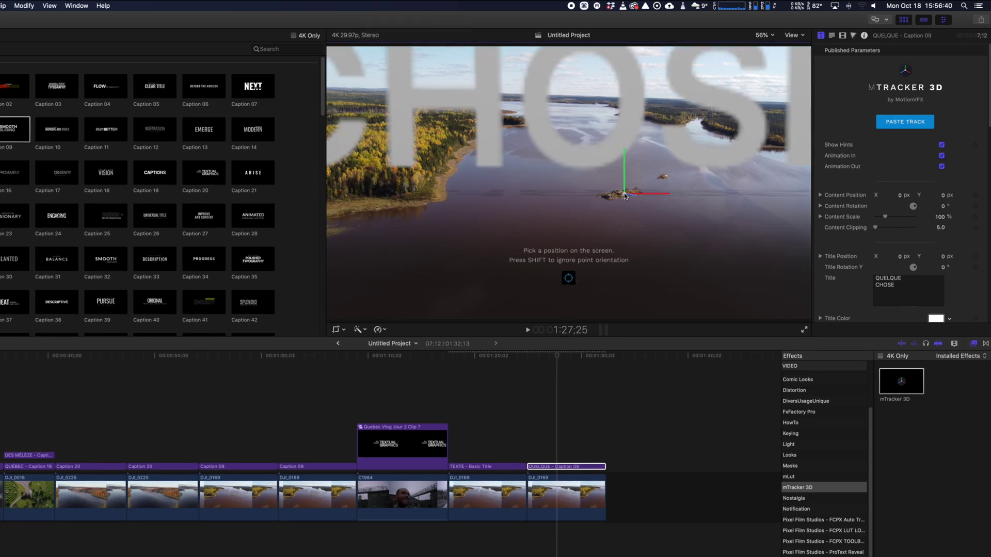
{"action": "left_click_drag", "start_coordinate": [941, 217], "coordinate": [913, 217]}
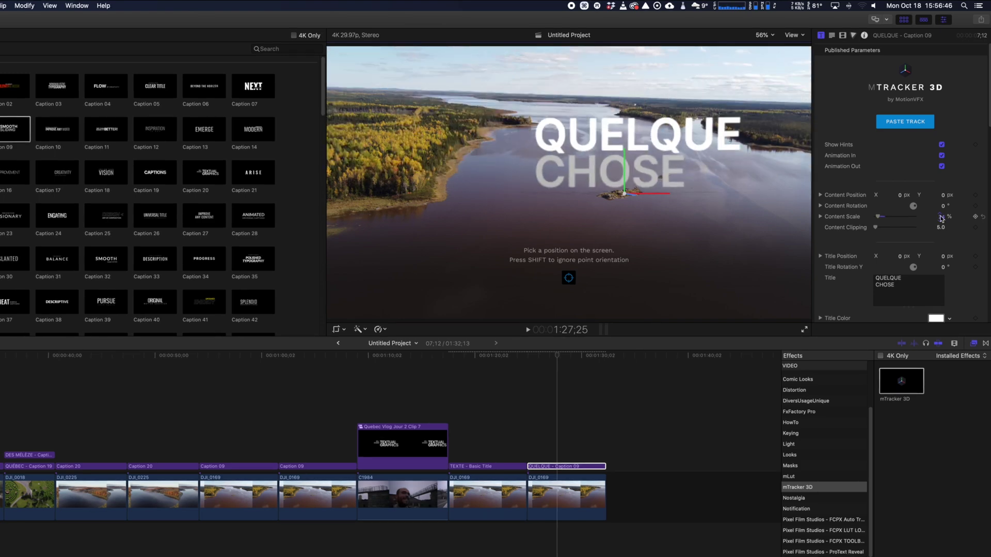
- Review the clip's mTracker 3D effect and the title's tracking parameters, and play back the tracked title
{"action": "left_click", "coordinate": [556, 491]}
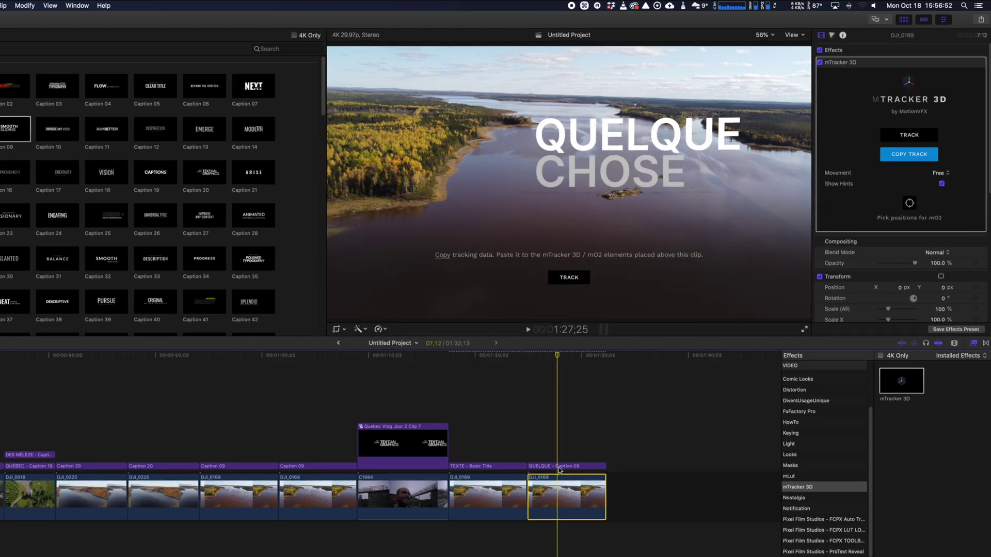
{"action": "left_click", "coordinate": [558, 467]}
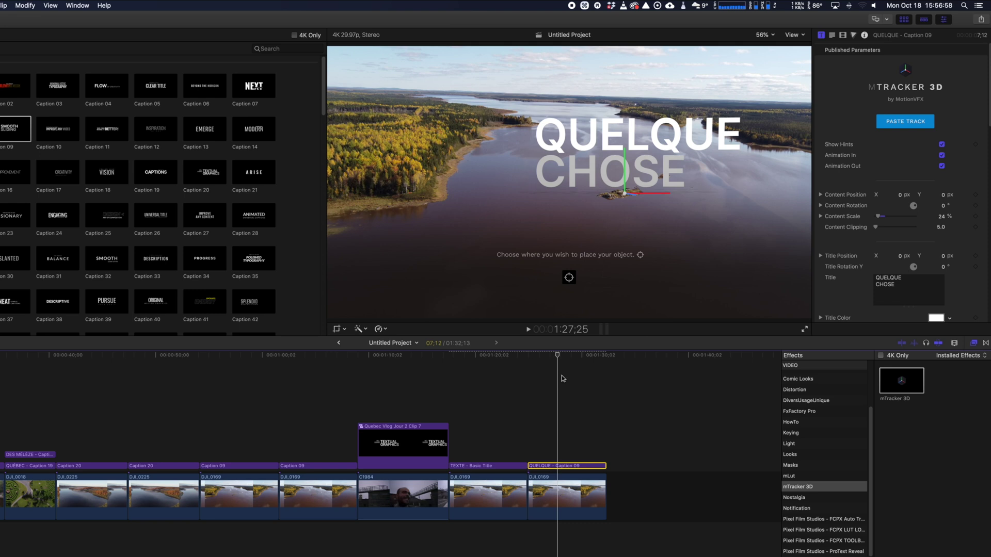
{"action": "key", "text": "space"}
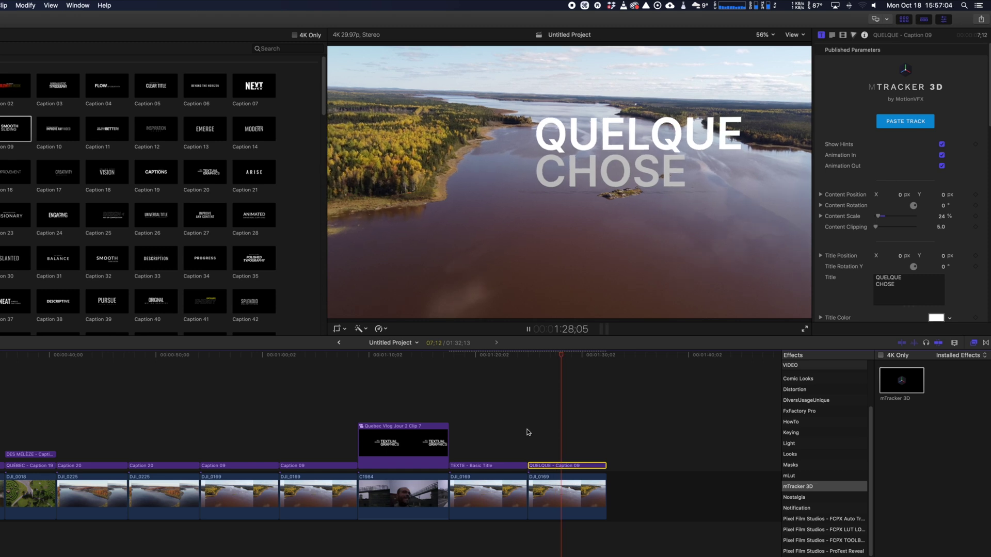
{"action": "key", "text": "space"}
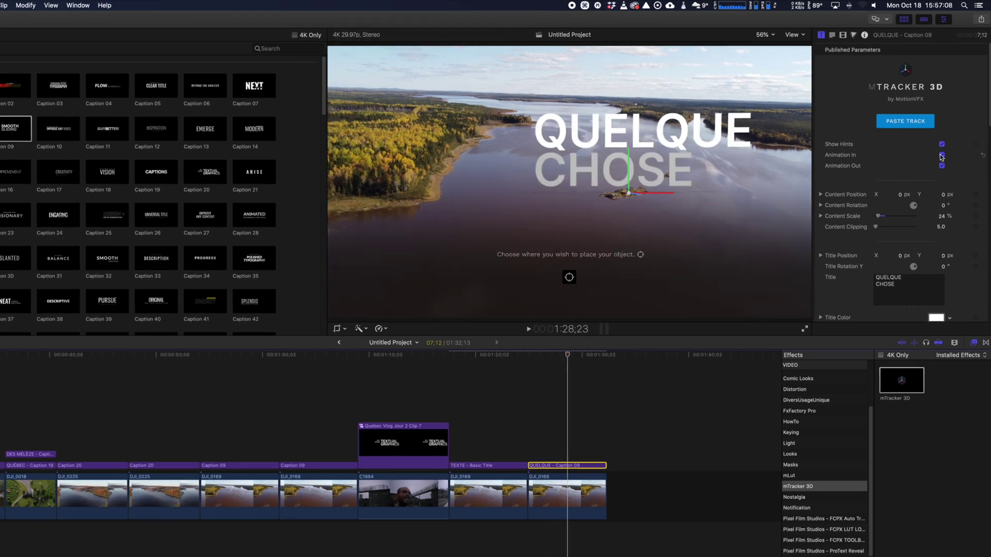
- Preview the tracked title from its start and turn off its Animation In and Animation Out
{"action": "key", "text": "s"}
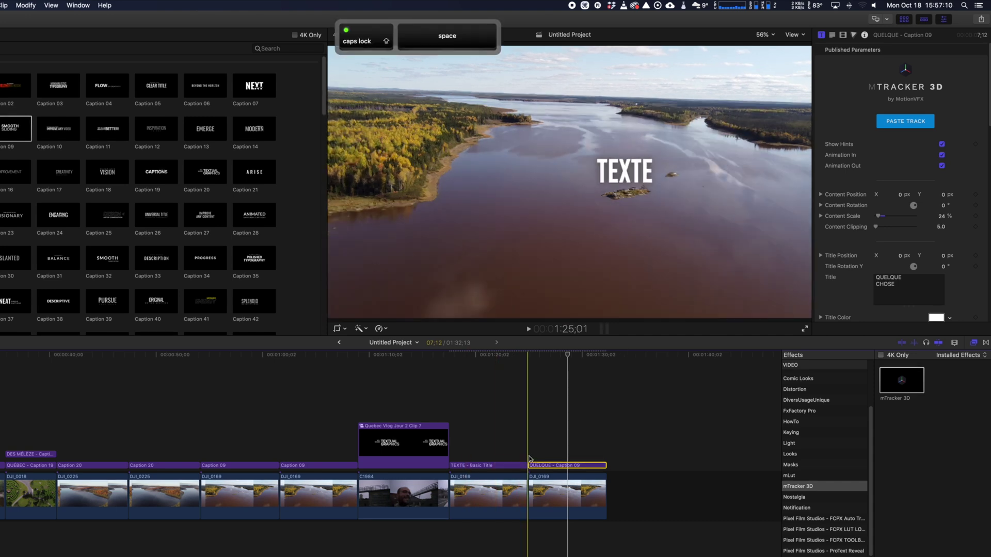
{"action": "key", "text": "space"}
{"action": "key", "text": "space"}
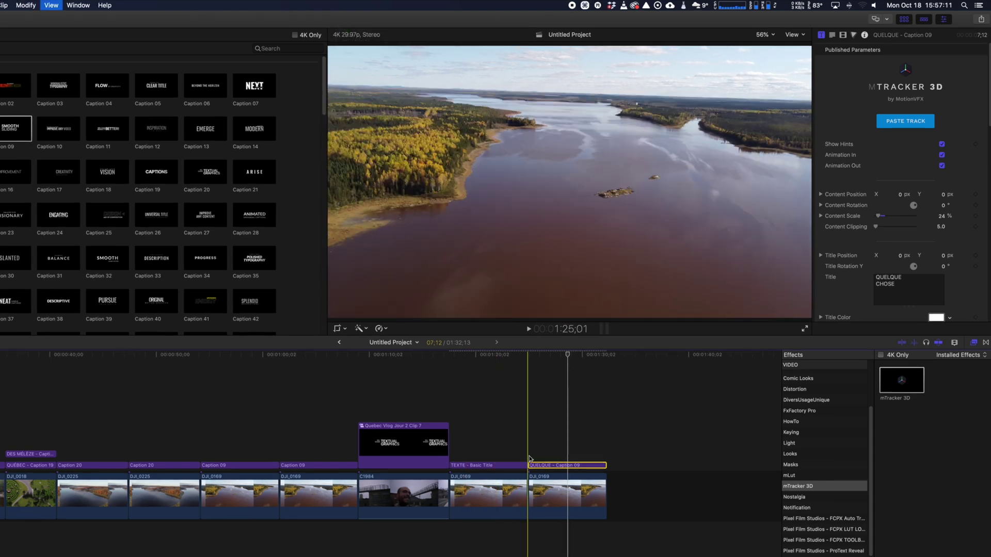
{"action": "left_click", "coordinate": [942, 155]}
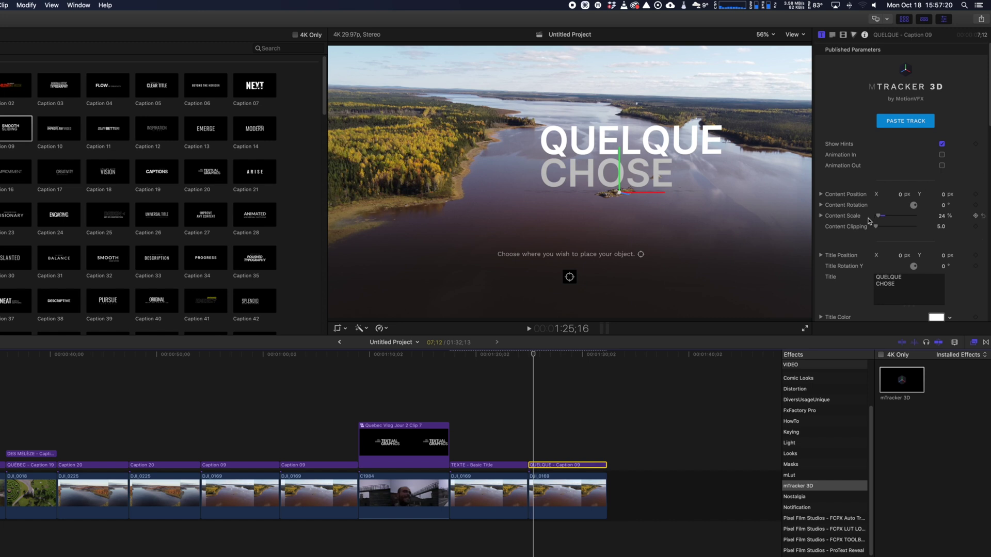
- Set the title's Content Position X to -0.6 px and expand its Content Rotation parameters
{"action": "left_click_drag", "start_coordinate": [897, 194], "coordinate": [824, 208]}
{"action": "left_click", "coordinate": [822, 206]}
- Try rotating the title's content about its X and Y axes, and undo both rotations
{"action": "mouse_move", "coordinate": [942, 216]}
{"action": "left_mouse_down"}
{"action": "mouse_move", "coordinate": [956, 216]}
{"action": "mouse_move", "coordinate": [920, 216]}
{"action": "mouse_move", "coordinate": [941, 216]}
{"action": "left_mouse_up"}
{"action": "key", "text": "Caps_Lock"}
{"action": "mouse_move", "coordinate": [941, 226]}
{"action": "left_mouse_down"}
{"action": "mouse_move", "coordinate": [929, 226]}
{"action": "mouse_move", "coordinate": [943, 236]}
{"action": "mouse_move", "coordinate": [944, 227]}
{"action": "left_mouse_up"}
{"action": "key", "text": "super+z"}
{"action": "key", "text": "super+z"}
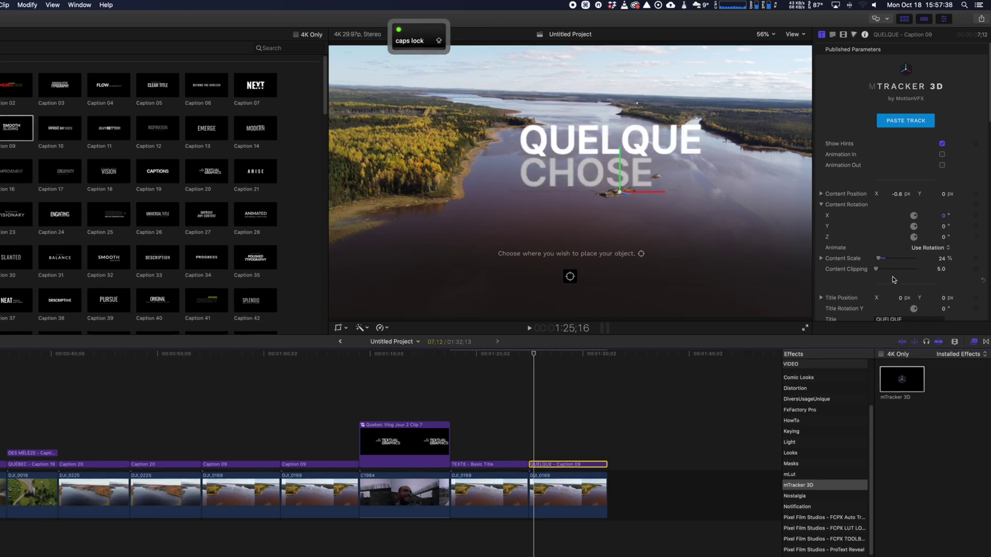
- Try red and pink as the Title Color of the QUELQUE line, and undo both colour changes
{"action": "scroll", "coordinate": [943, 272], "scroll_direction": "down", "scroll_amount": 3}
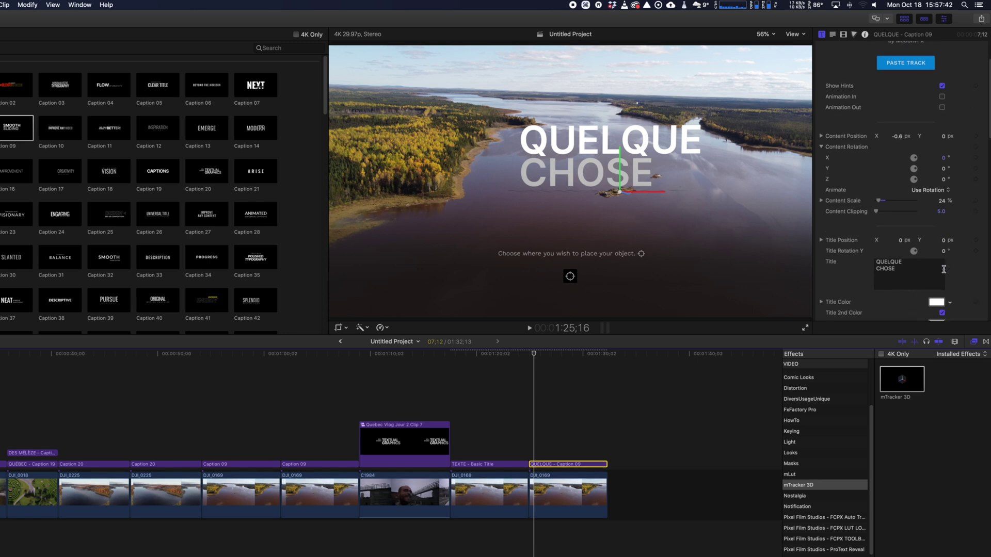
{"action": "scroll", "coordinate": [936, 181], "scroll_direction": "down", "scroll_amount": 5}
{"action": "left_click", "coordinate": [936, 153]}
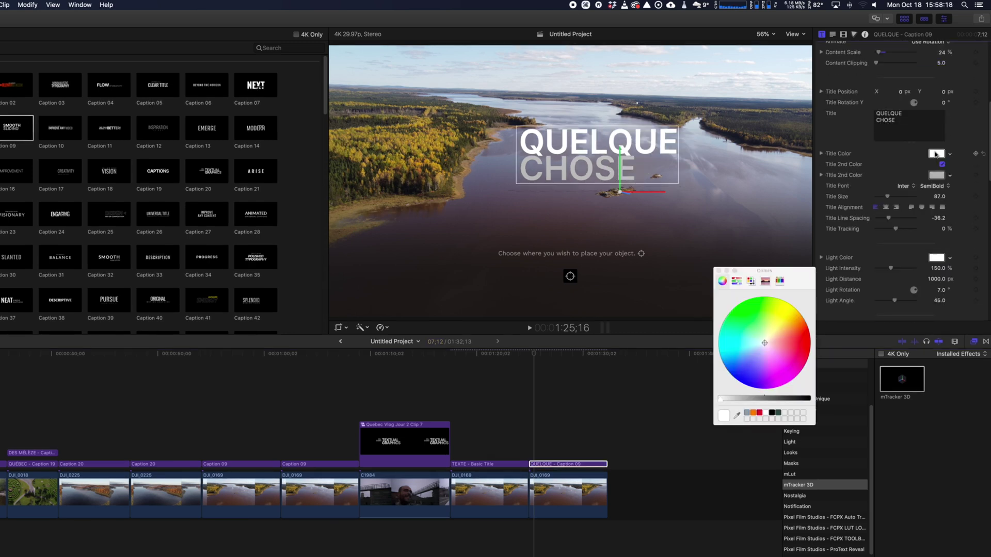
{"action": "left_click_drag", "start_coordinate": [783, 336], "coordinate": [804, 339]}
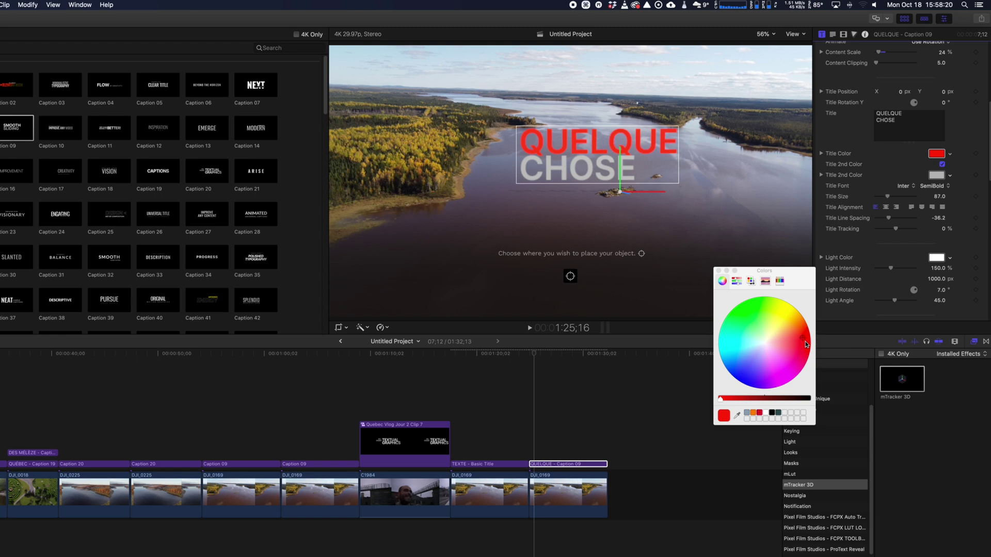
{"action": "left_click", "coordinate": [718, 270]}
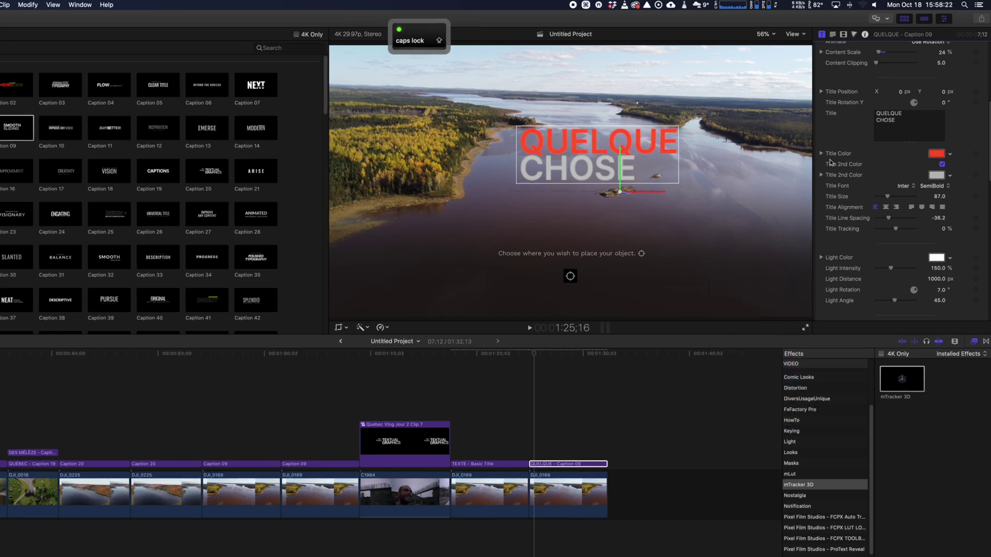
{"action": "left_click", "coordinate": [938, 155]}
{"action": "left_click", "coordinate": [797, 352]}
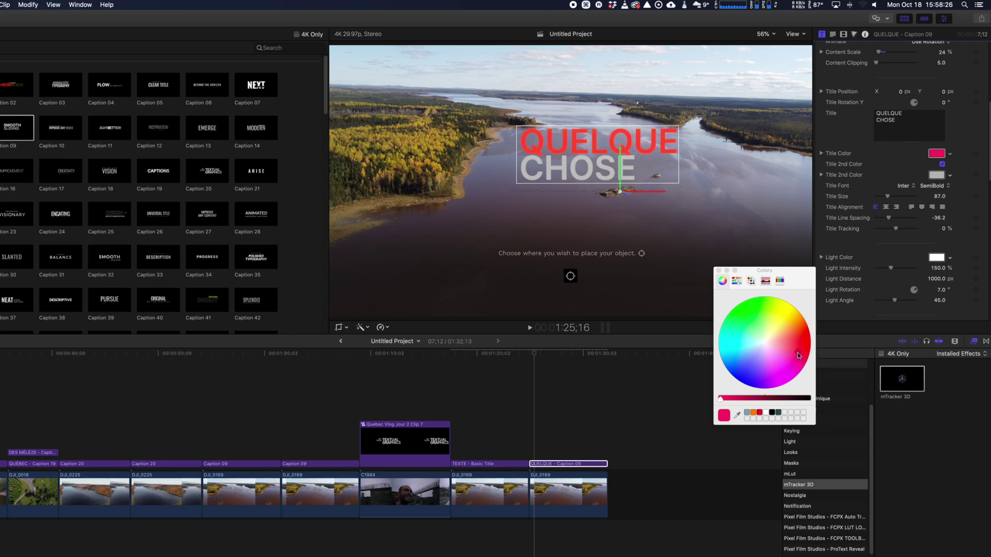
{"action": "key", "text": "super+z"}
{"action": "key", "text": "super+z"}
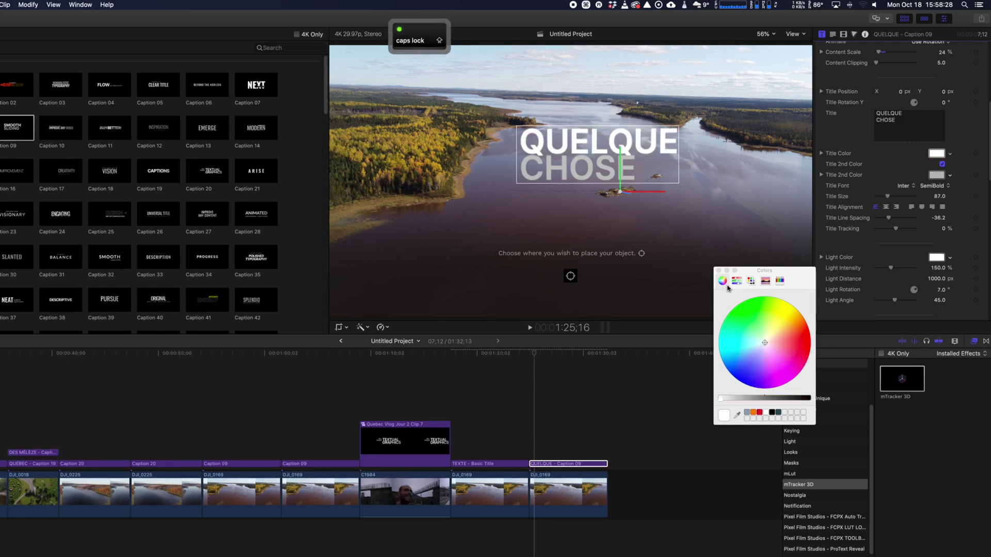
{"action": "left_click", "coordinate": [719, 271]}
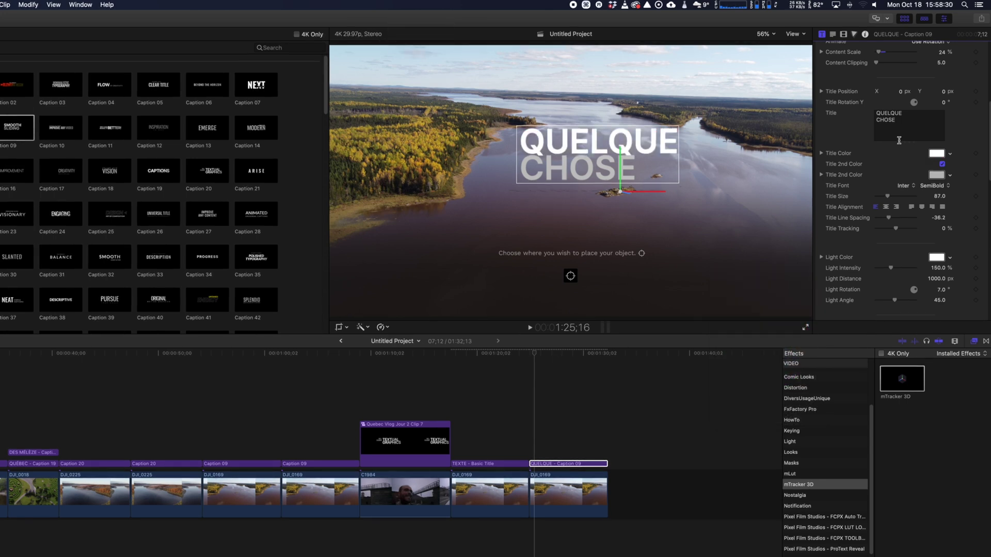
- Set the Title 2nd Color of the CHOSE line to white
{"action": "left_click", "coordinate": [937, 175]}
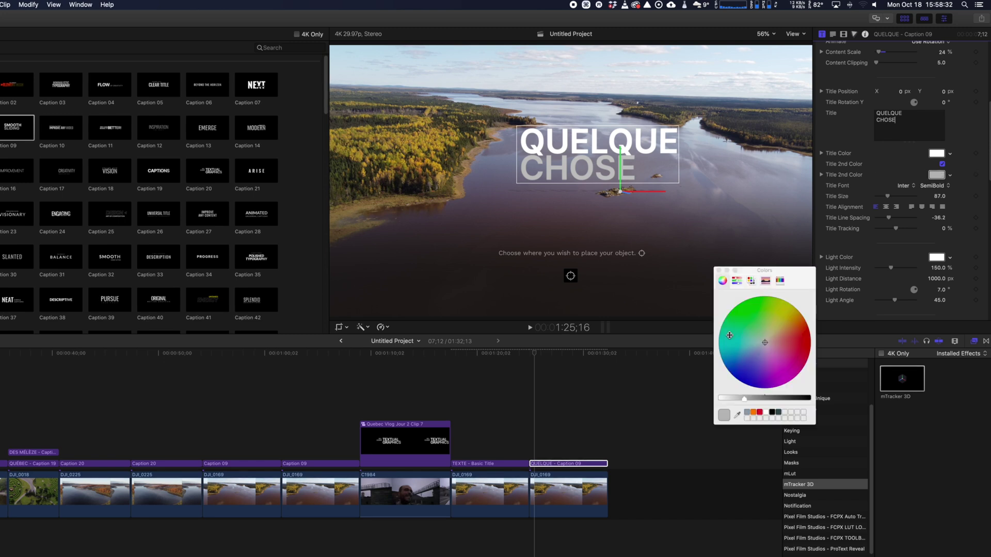
{"action": "left_click_drag", "start_coordinate": [747, 403], "coordinate": [714, 402]}
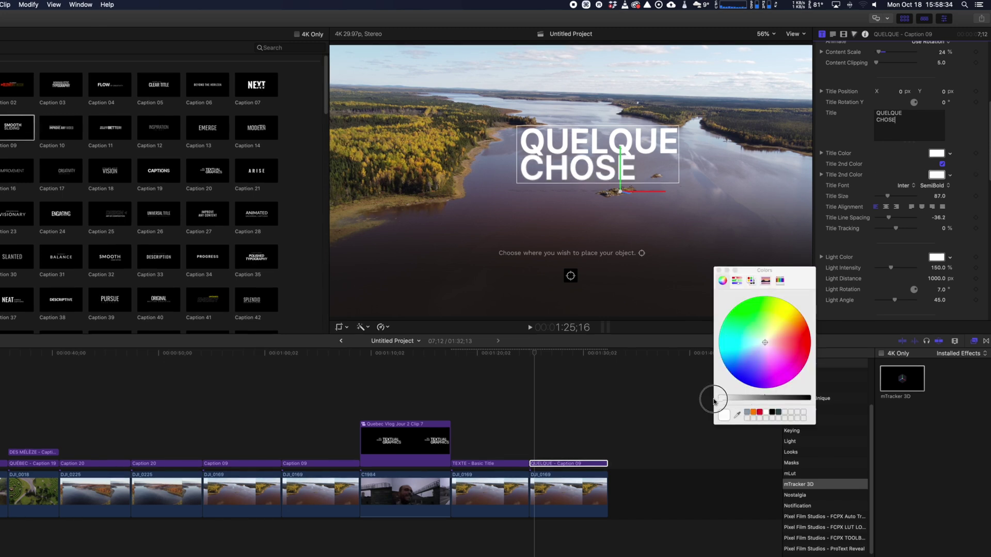
{"action": "left_click", "coordinate": [718, 270]}
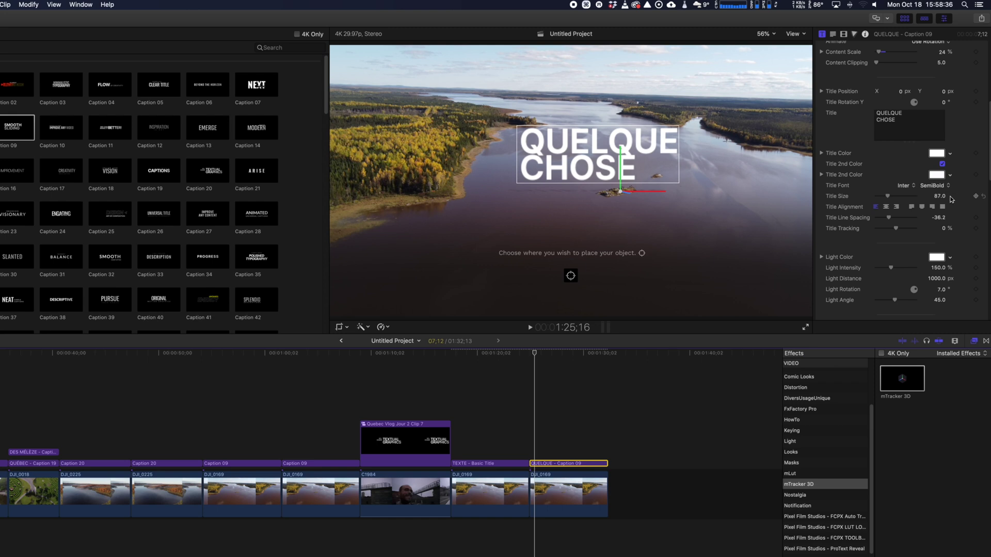
- Try a Light Intensity of 199.73% on the title and compare it with Shadows off and on
{"action": "scroll", "coordinate": [894, 164], "scroll_direction": "down", "scroll_amount": 3}
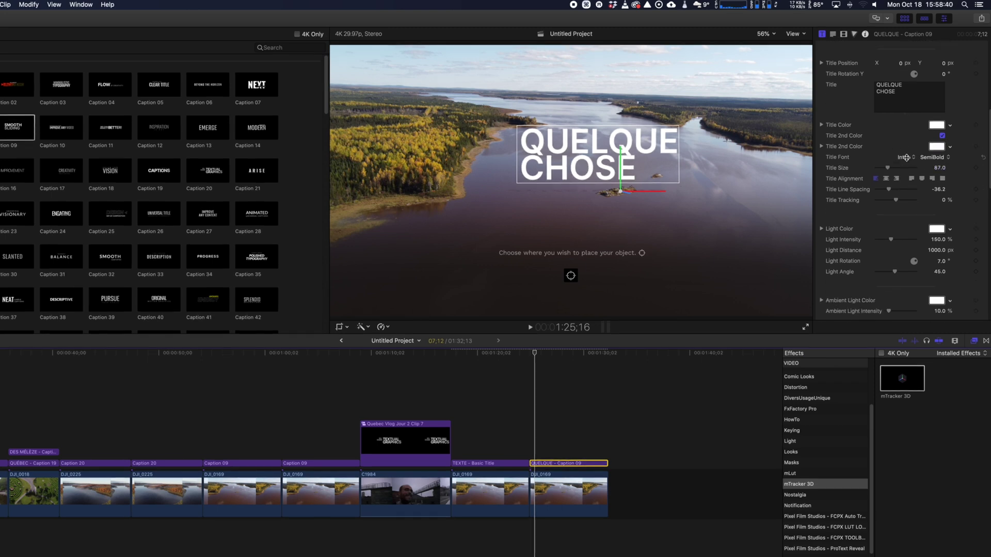
{"action": "scroll", "coordinate": [892, 210], "scroll_direction": "down", "scroll_amount": 3}
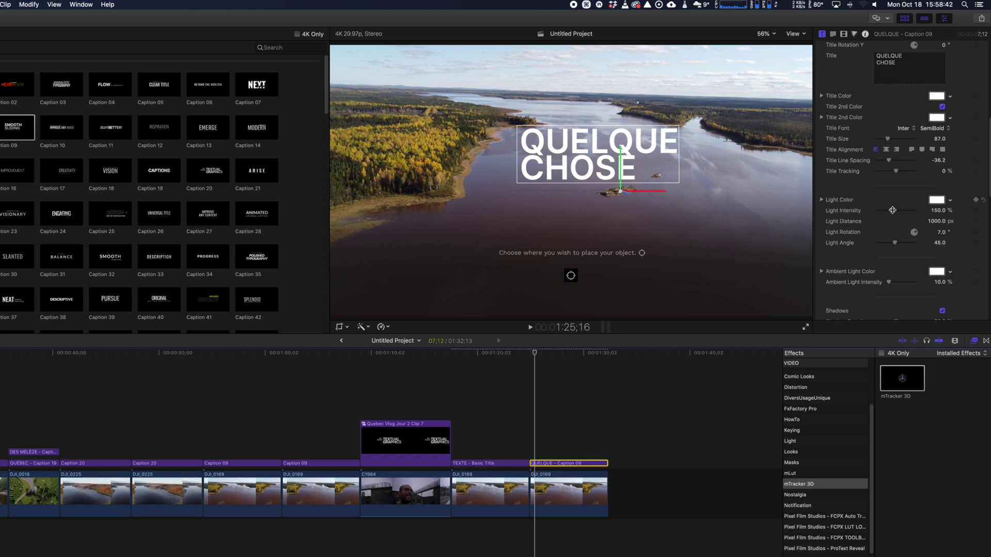
{"action": "left_click_drag", "start_coordinate": [893, 210], "coordinate": [898, 213]}
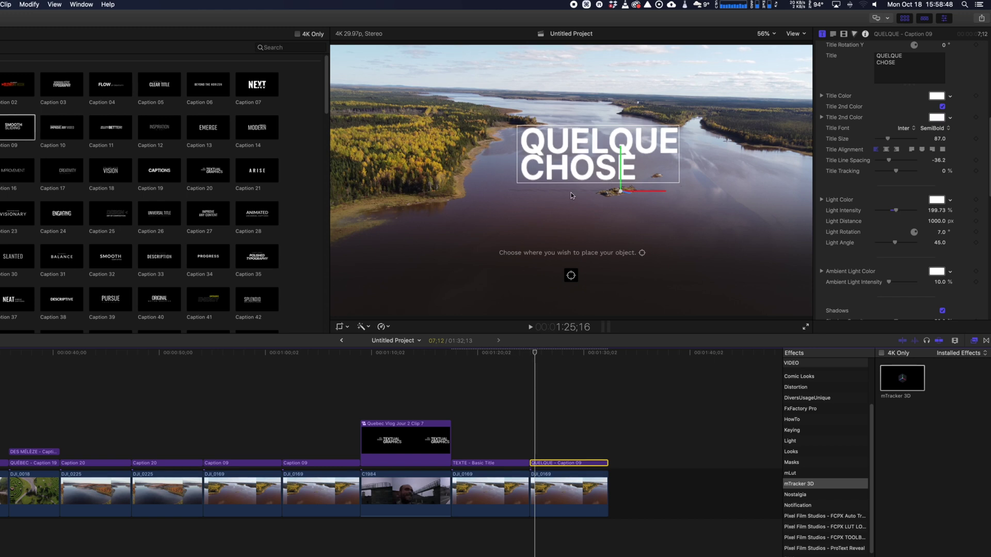
{"action": "scroll", "coordinate": [919, 290], "scroll_direction": "down", "scroll_amount": 1}
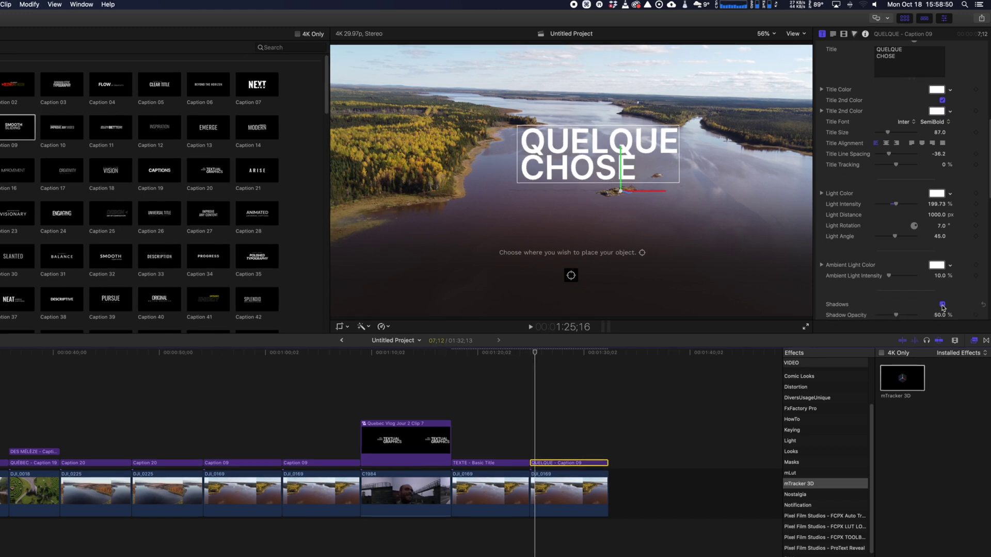
{"action": "left_click", "coordinate": [943, 305]}
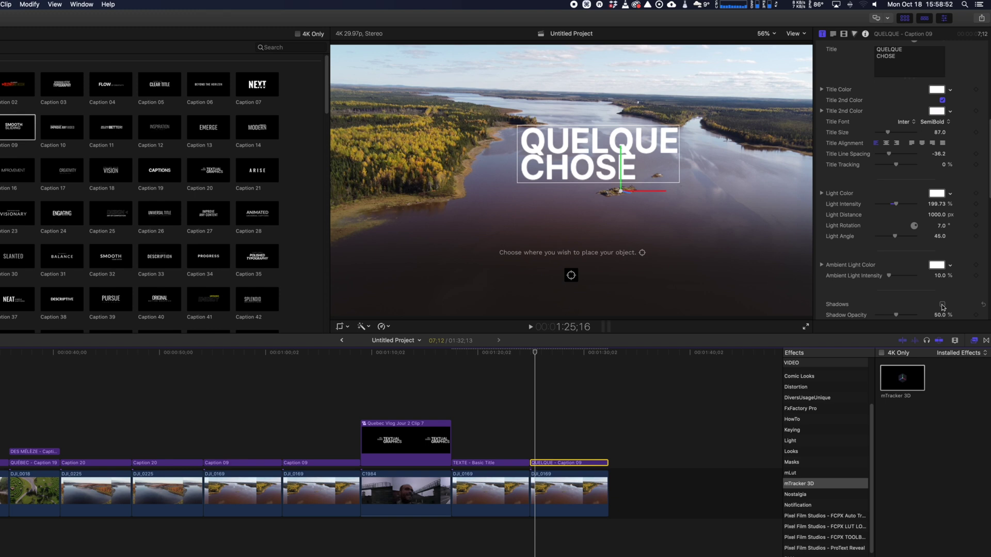
{"action": "left_click", "coordinate": [942, 305]}
{"action": "left_click", "coordinate": [942, 305]}
- Light the title with a Light Angle of 5.0 and a Light Intensity of 108.43%, with Shadows turned off
{"action": "mouse_move", "coordinate": [937, 238]}
{"action": "left_mouse_down"}
{"action": "mouse_move", "coordinate": [953, 238]}
{"action": "mouse_move", "coordinate": [920, 236]}
{"action": "left_mouse_up"}
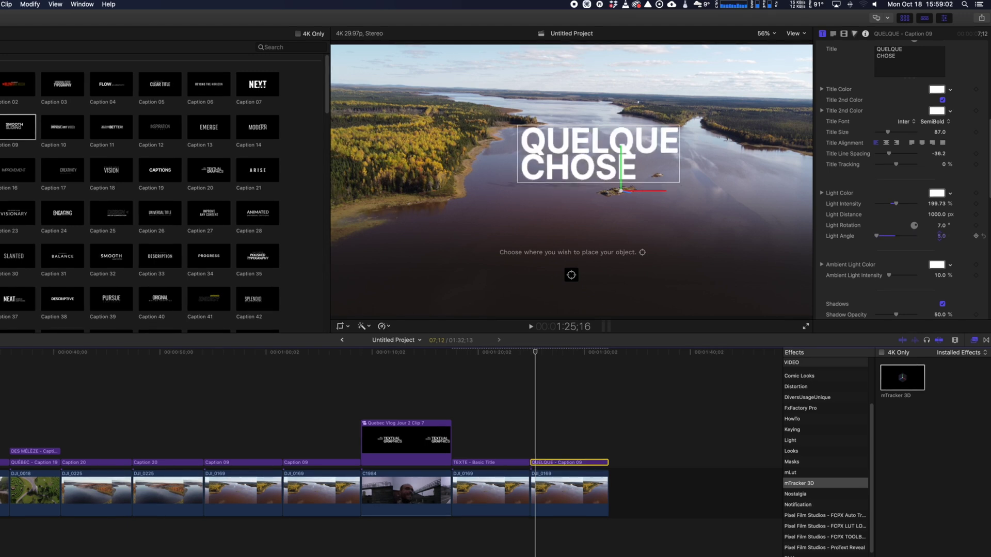
{"action": "mouse_move", "coordinate": [938, 238]}
{"action": "left_mouse_down"}
{"action": "mouse_move", "coordinate": [967, 238]}
{"action": "mouse_move", "coordinate": [929, 238]}
{"action": "left_mouse_up"}
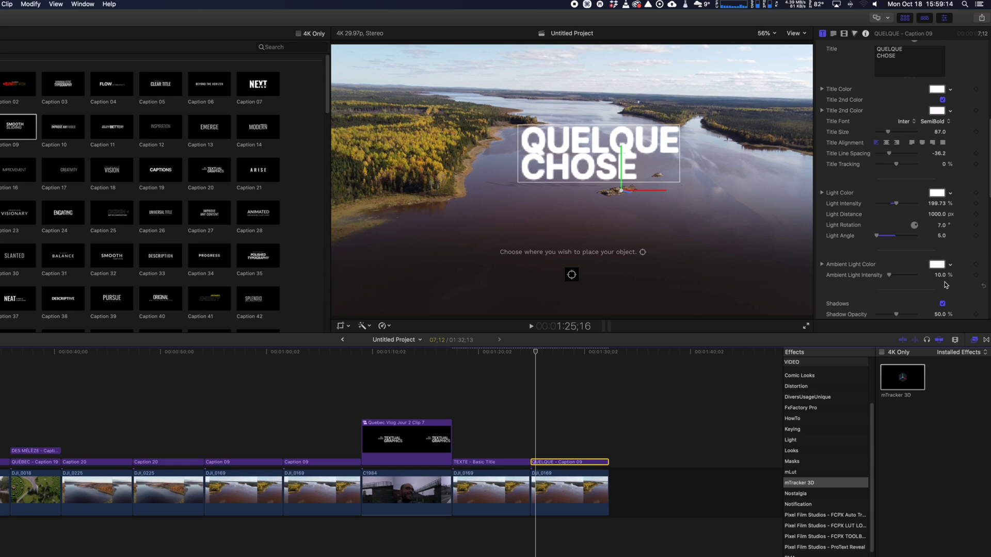
{"action": "left_click", "coordinate": [943, 304]}
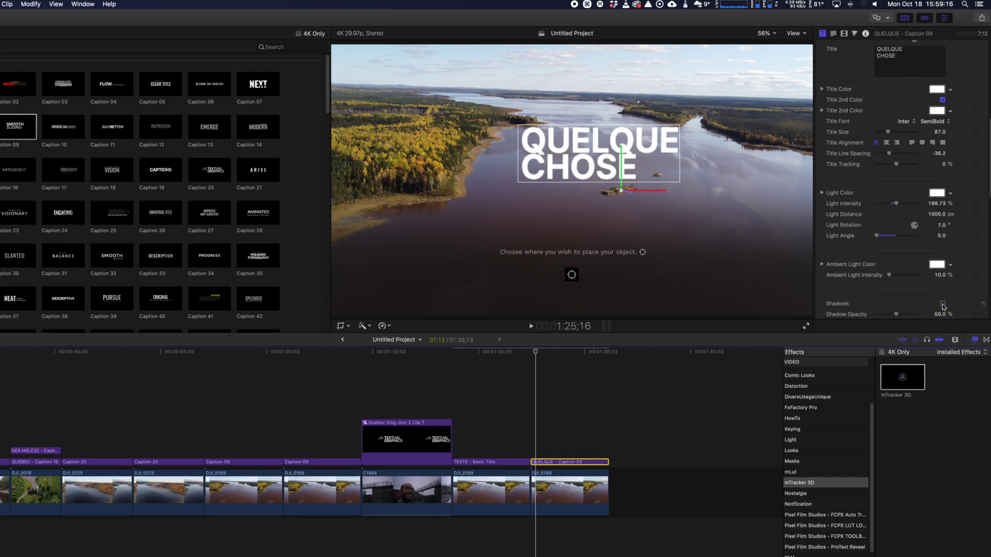
{"action": "left_click", "coordinate": [895, 203]}
{"action": "left_click_drag", "start_coordinate": [893, 204], "coordinate": [887, 201]}
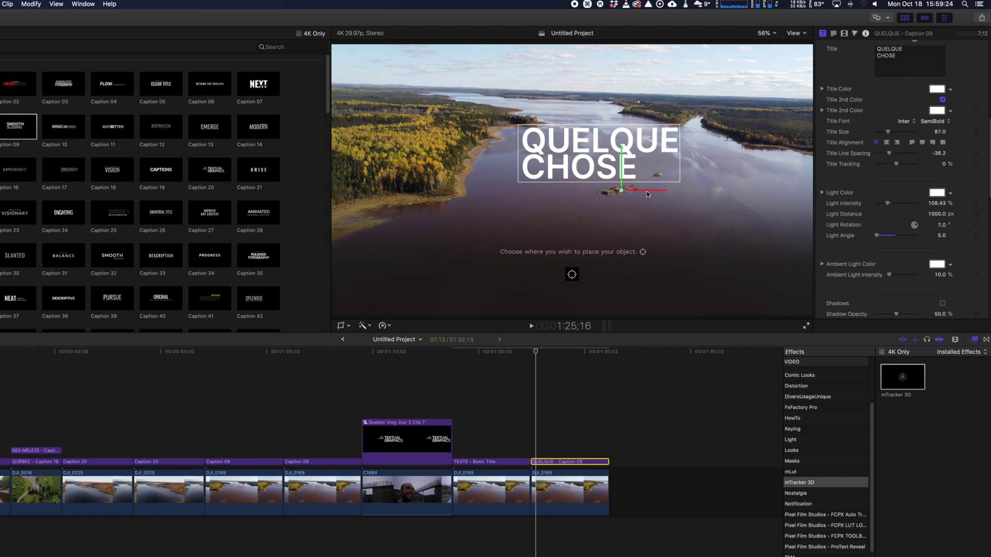
- Try a title reflection with Reflectivity 19.62%, Reflection Blur Amount 31.0 and Falloff Begin Distance 199.0, and turn the reflection off again
{"action": "scroll", "coordinate": [858, 200], "scroll_direction": "down", "scroll_amount": 5}
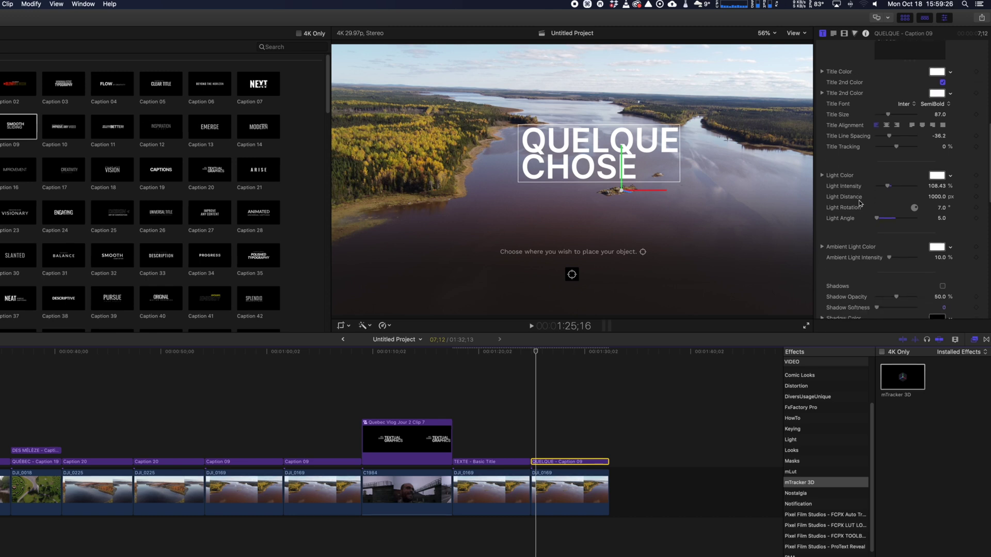
{"action": "scroll", "coordinate": [859, 200], "scroll_direction": "down", "scroll_amount": 12}
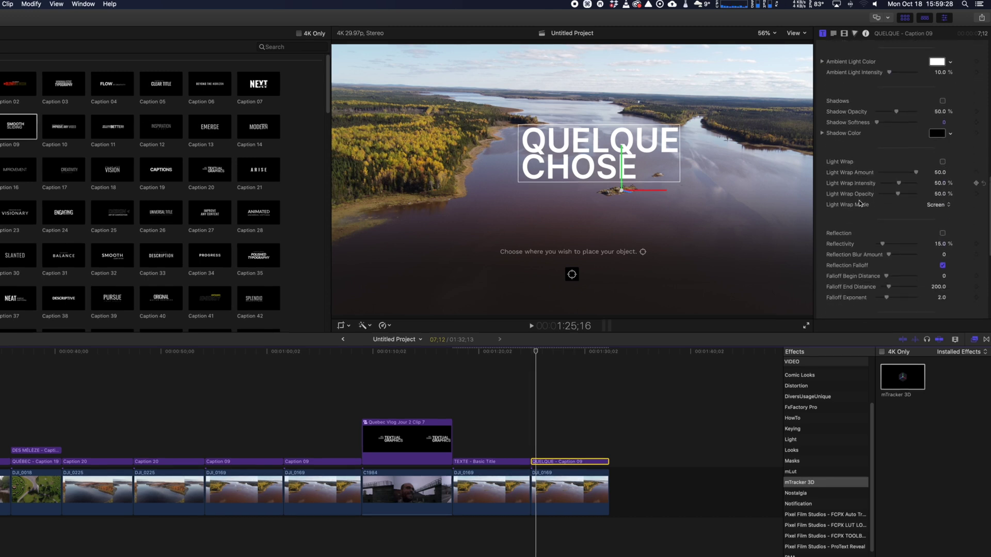
{"action": "left_click", "coordinate": [942, 220]}
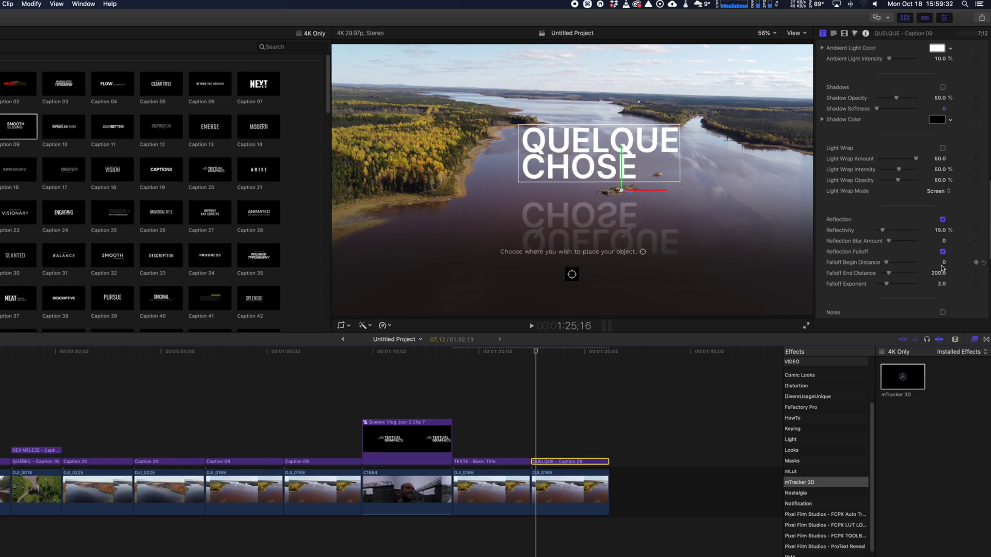
{"action": "left_click_drag", "start_coordinate": [890, 264], "coordinate": [888, 230]}
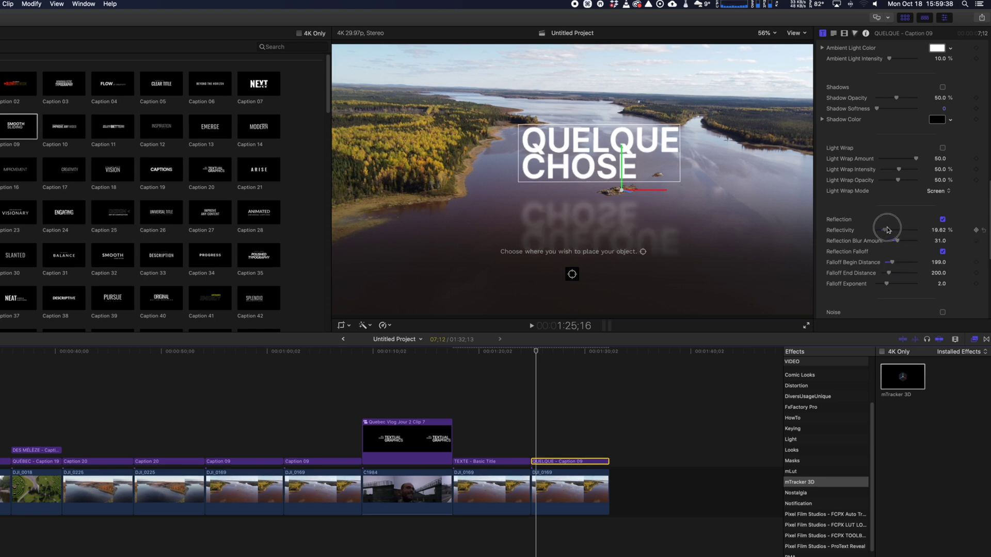
{"action": "left_click", "coordinate": [942, 220]}
- Set the title's Lens Distortion K1 and Lens Distortion K2 to 0 at the playhead
{"action": "scroll", "coordinate": [960, 237], "scroll_direction": "down", "scroll_amount": 5}
{"action": "scroll", "coordinate": [974, 251], "scroll_direction": "down", "scroll_amount": 3}
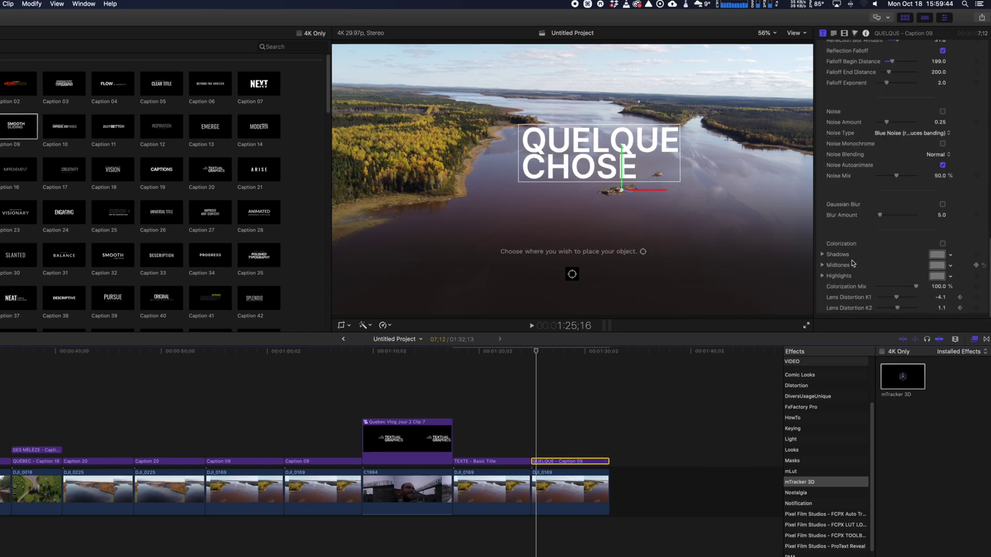
{"action": "left_click", "coordinate": [946, 298]}
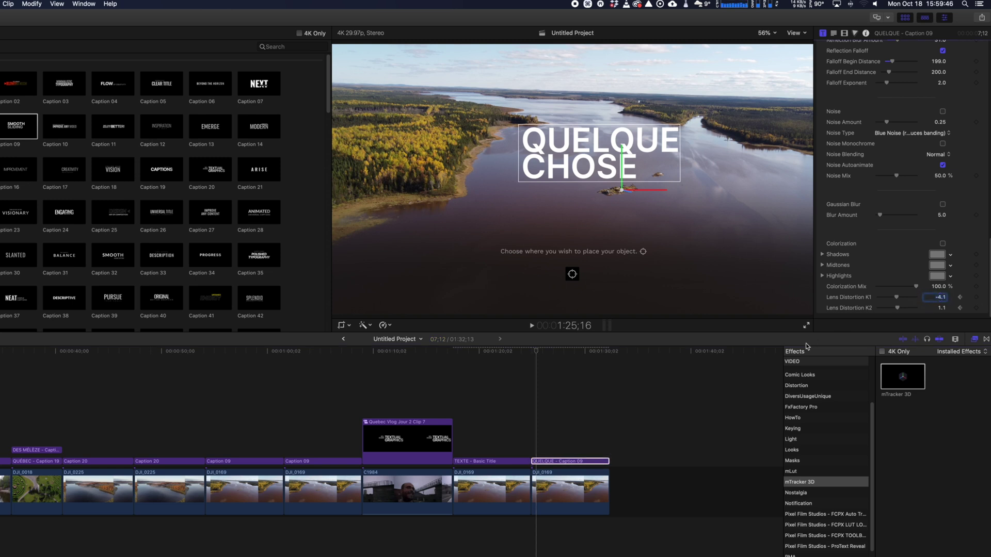
{"action": "type", "text": "0."}
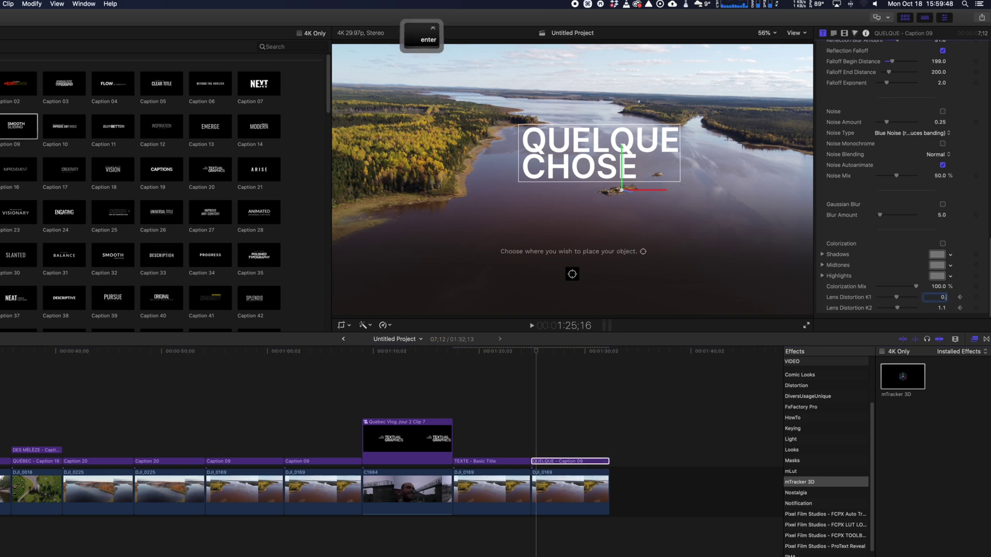
{"action": "key", "text": "BackSpace"}
{"action": "key", "text": "Return"}
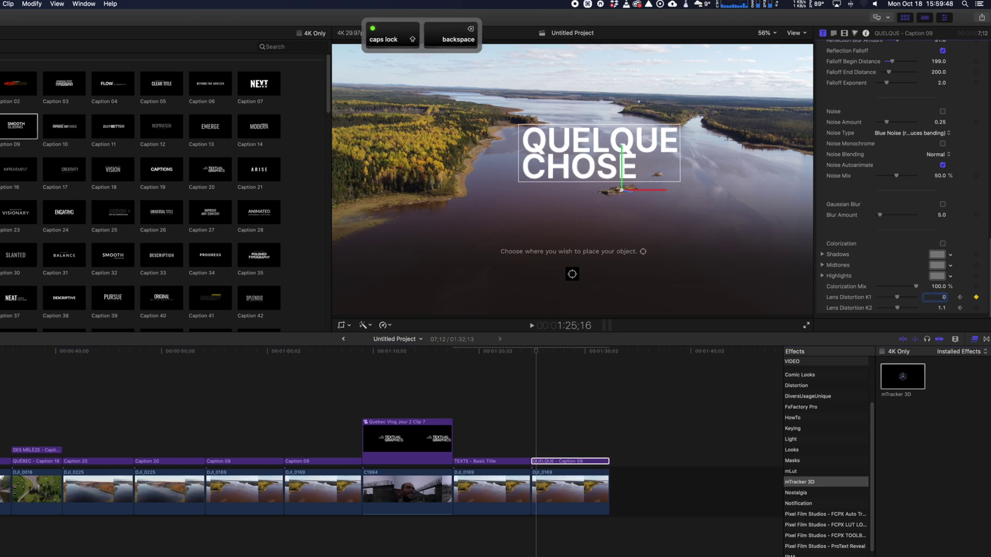
{"action": "left_click", "coordinate": [941, 309]}
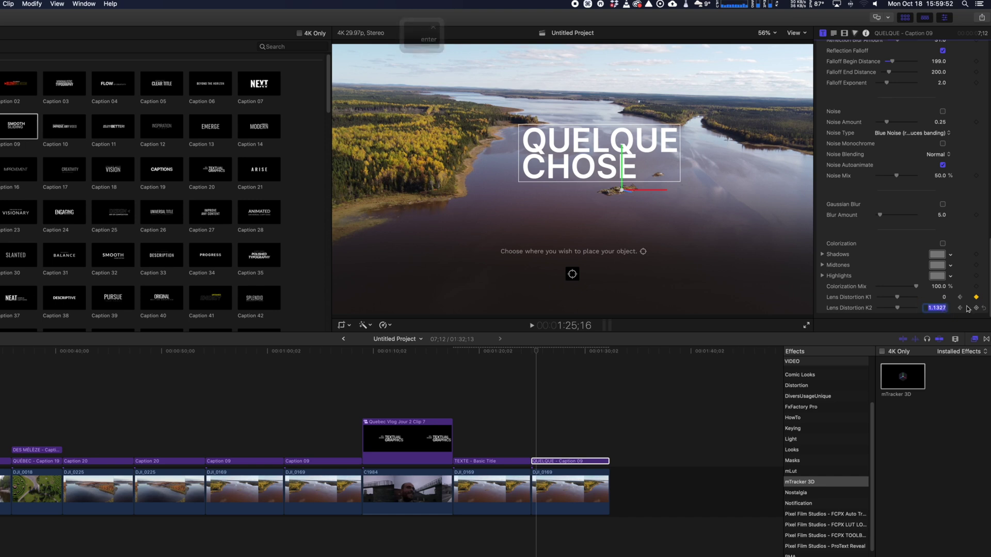
{"action": "type", "text": "0"}
{"action": "key", "text": "Return"}
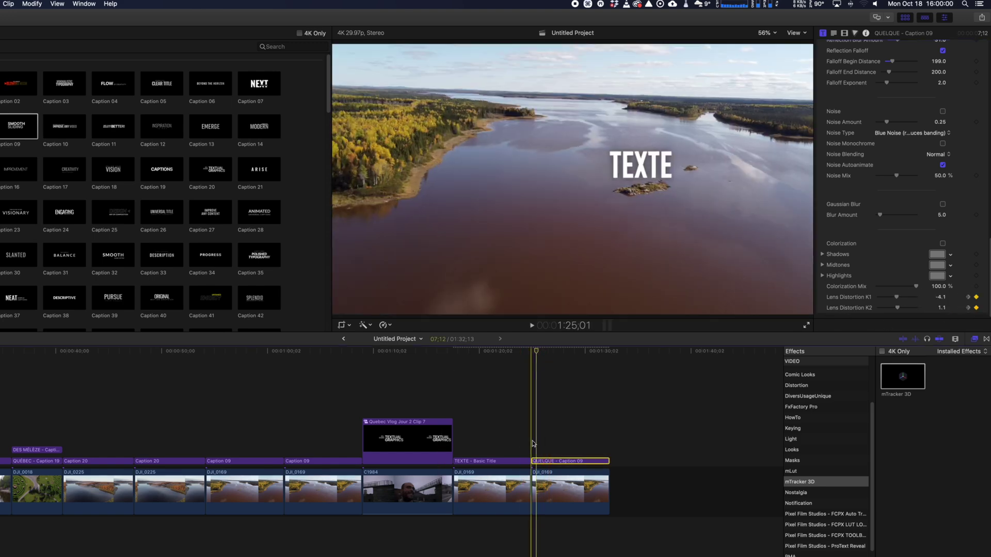
- Render the QUELQUE CHOSE title, play it through to its end, and reselect it in its final seconds
{"action": "key", "text": "space"}
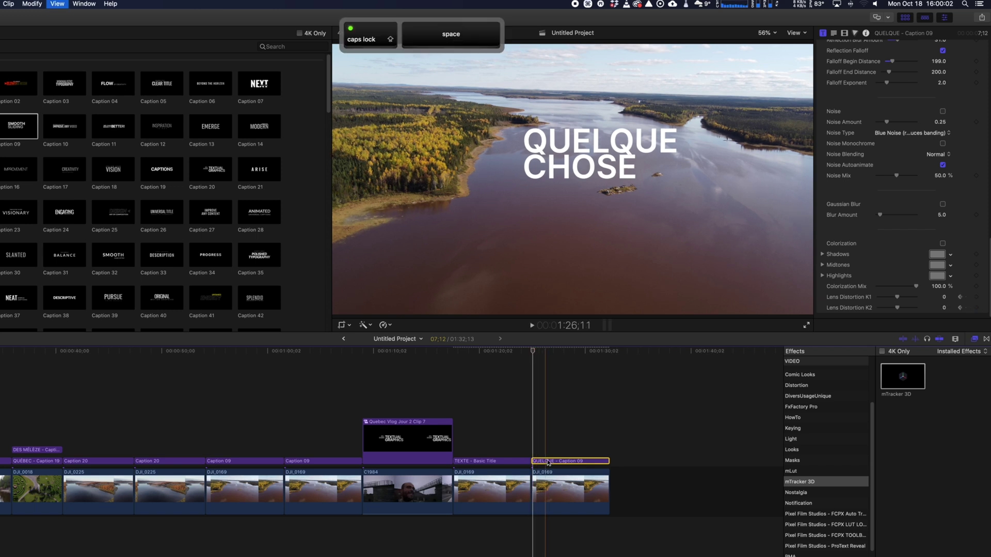
{"action": "key", "text": "ctrl+r"}
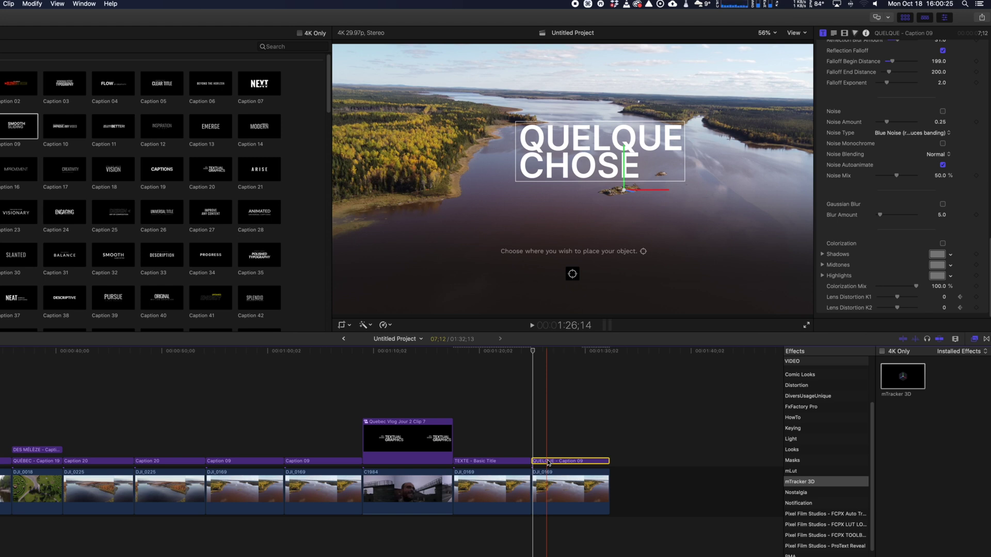
{"action": "key", "text": "space"}
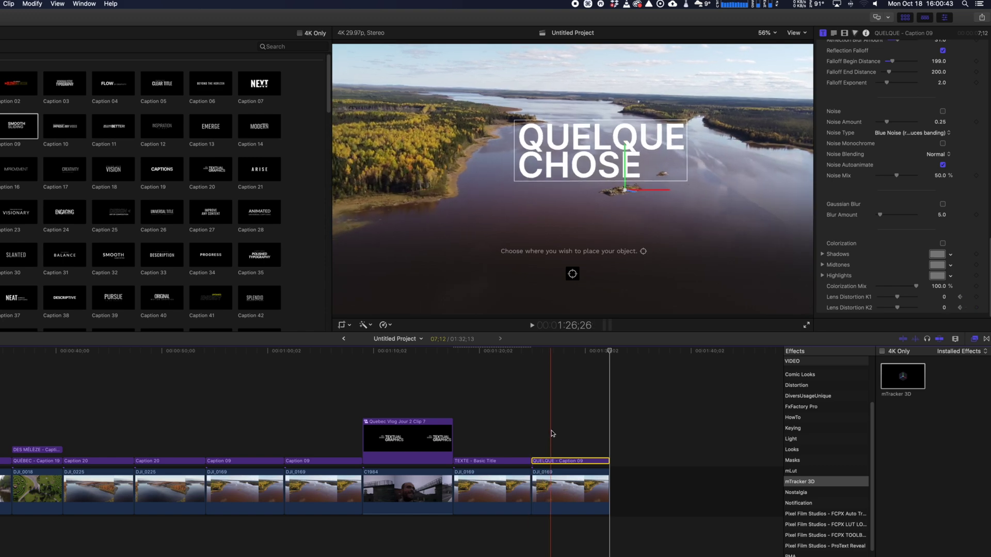
{"action": "left_click", "coordinate": [561, 454]}
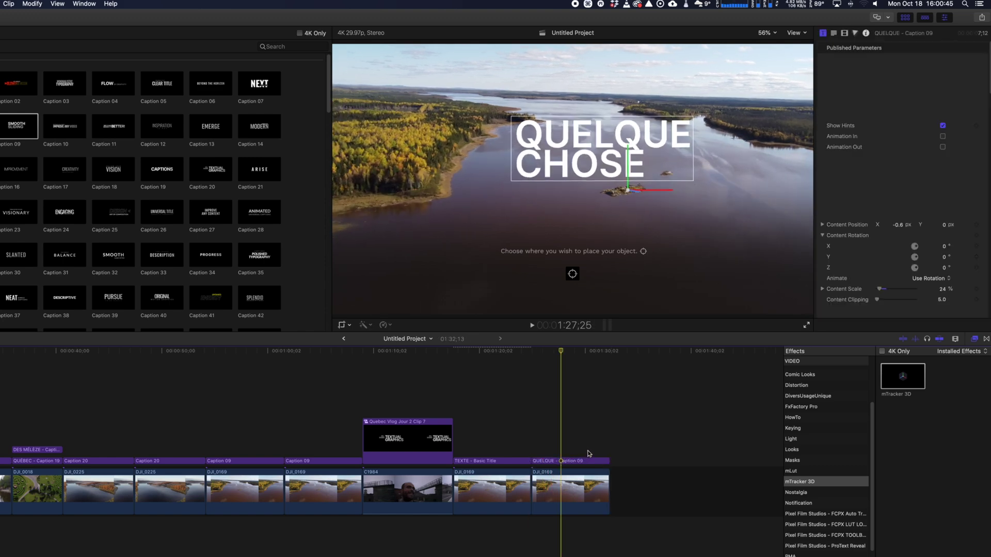
{"action": "left_click", "coordinate": [588, 454]}
{"action": "left_click", "coordinate": [591, 462]}
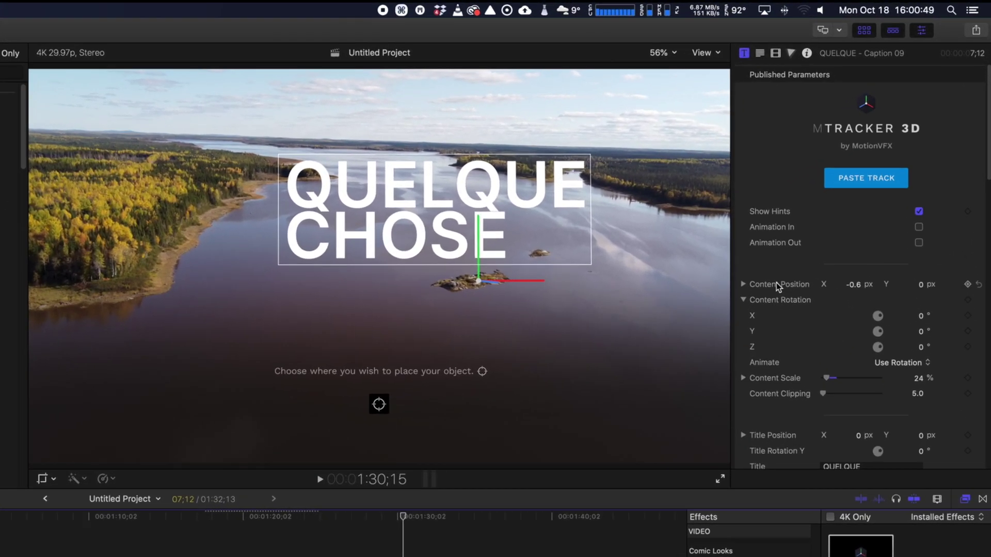
- Set the QUELQUE CHOSE title's Content Position to X -0.94, Y -0.48 and Z 5.93 px so the camera flies through the lettering
{"action": "left_click", "coordinate": [744, 286]}
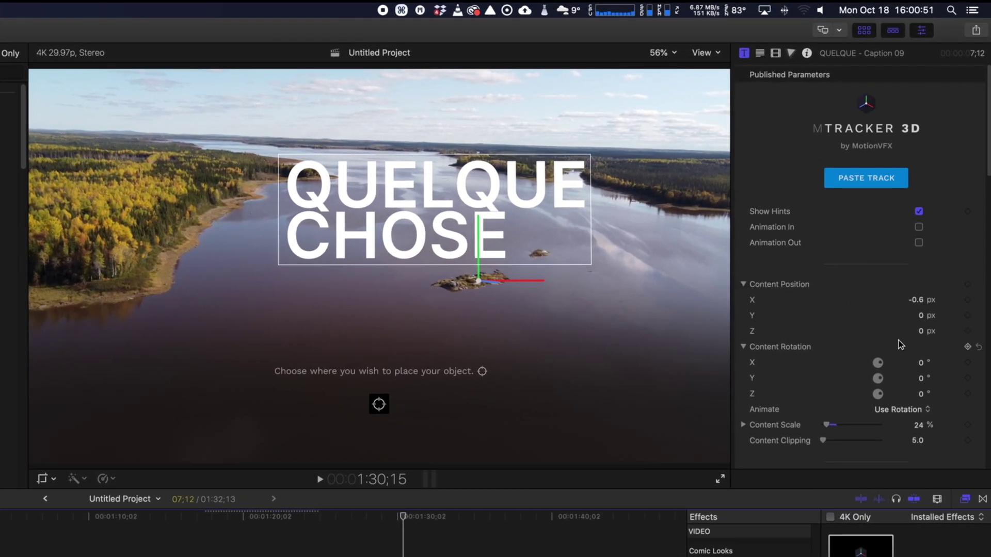
{"action": "left_click_drag", "start_coordinate": [916, 331], "coordinate": [920, 331]}
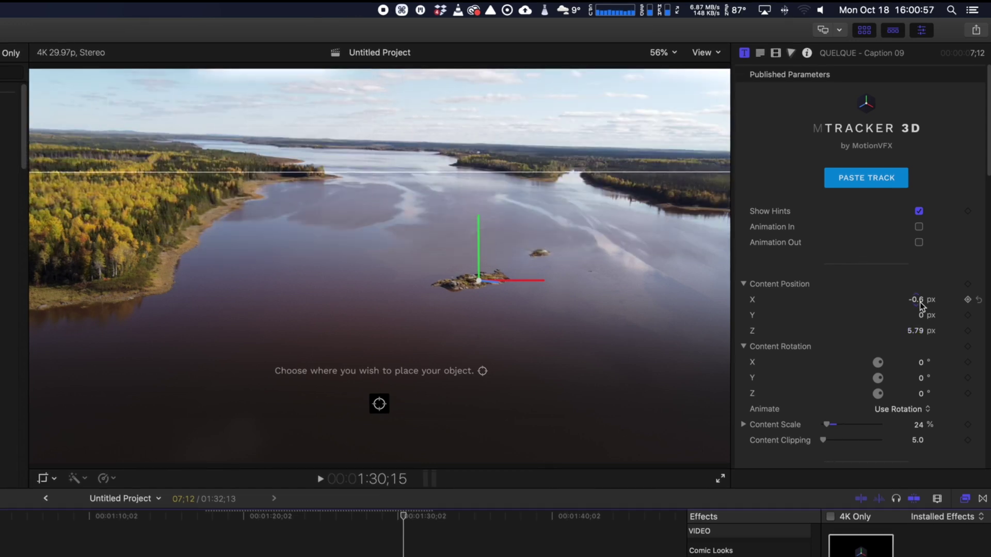
{"action": "left_click_drag", "start_coordinate": [923, 315], "coordinate": [922, 318]}
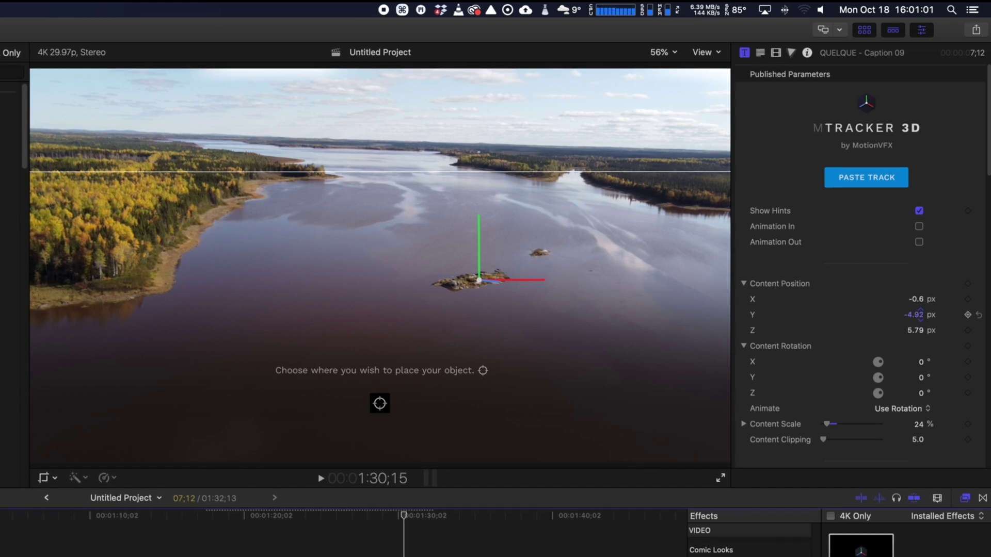
{"action": "left_click_drag", "start_coordinate": [921, 318], "coordinate": [922, 320]}
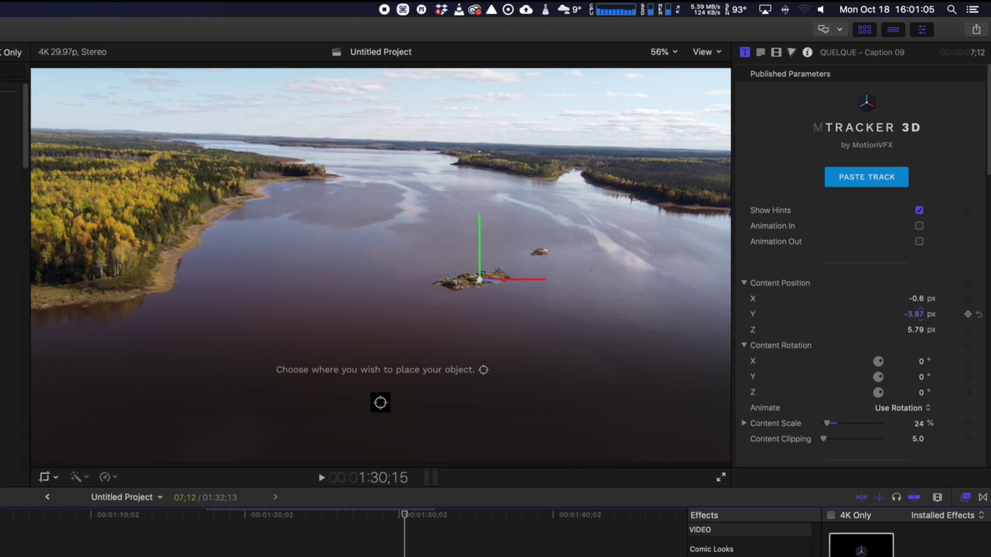
{"action": "mouse_move", "coordinate": [918, 332]}
{"action": "left_mouse_down"}
{"action": "mouse_move", "coordinate": [918, 343]}
{"action": "mouse_move", "coordinate": [915, 307]}
{"action": "mouse_move", "coordinate": [915, 329]}
{"action": "left_mouse_up"}
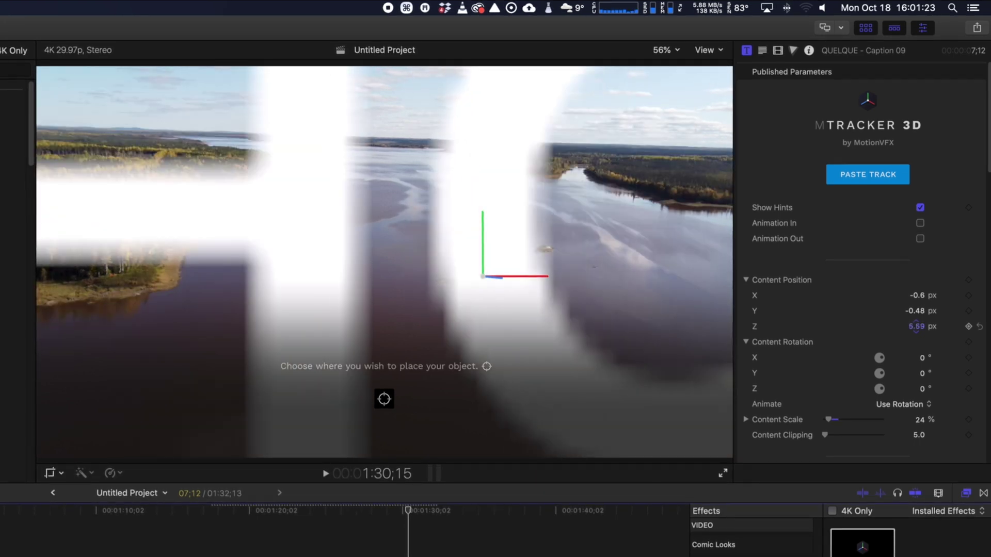
{"action": "left_click_drag", "start_coordinate": [917, 294], "coordinate": [917, 326]}
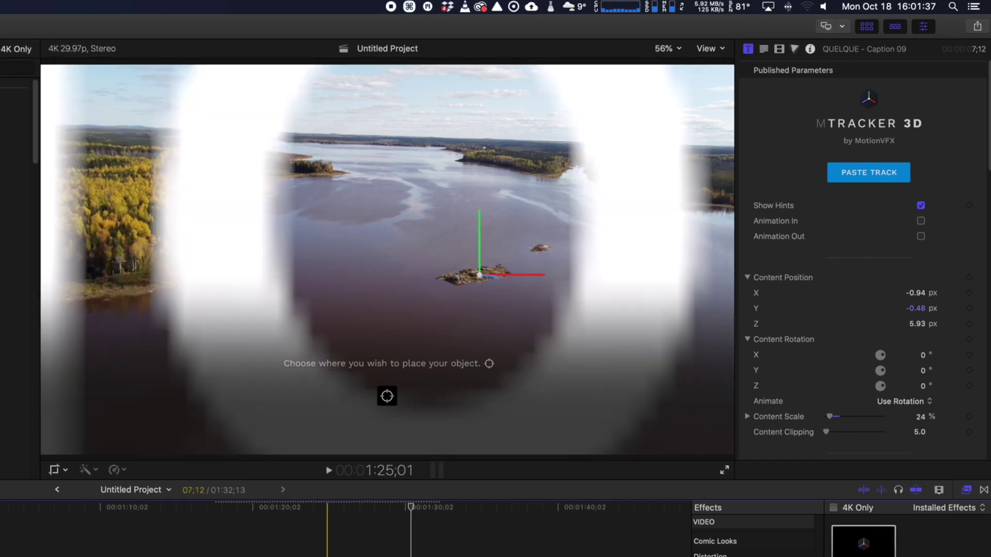
- Play the repositioned QUELQUE CHOSE title from 1:25;01 to the end of the clip to check the fly-through
{"action": "key", "text": "space"}
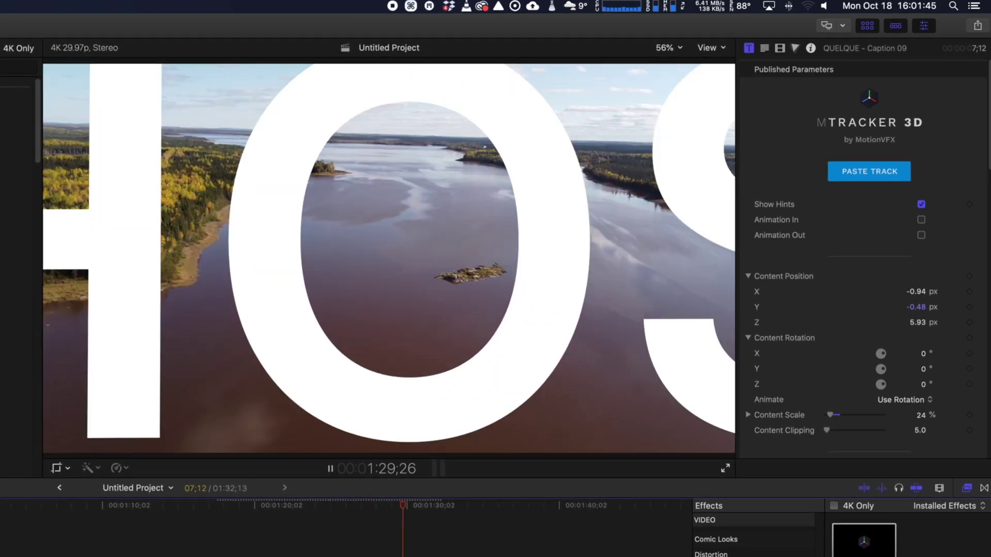
{"action": "key", "text": "space"}
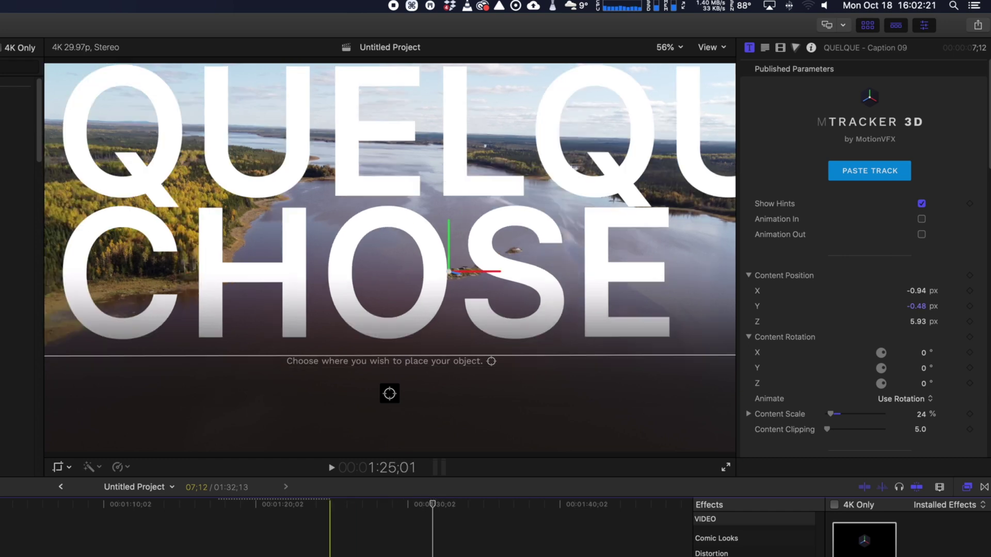
{"action": "key", "text": "space"}
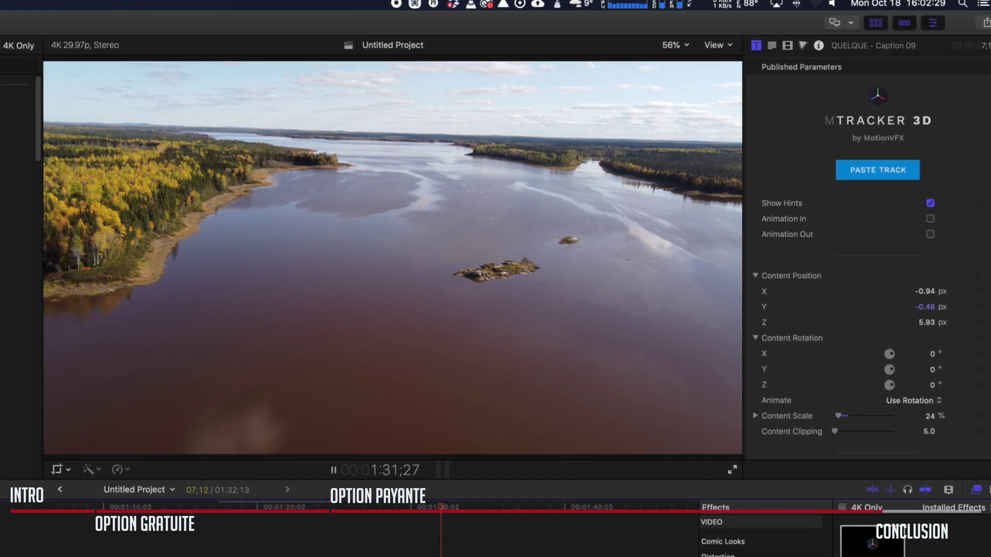
{"action": "key", "text": "space"}
- Zoom the timeline out and play the whole project from its beginning, starting with the sunset river shot
{"action": "key", "text": "super+minus"}
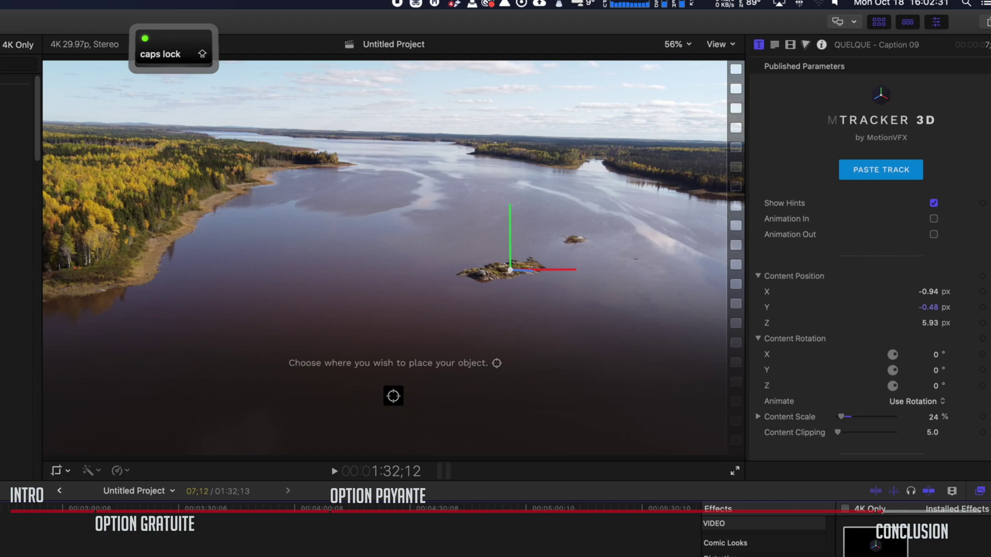
{"action": "key", "text": "space"}
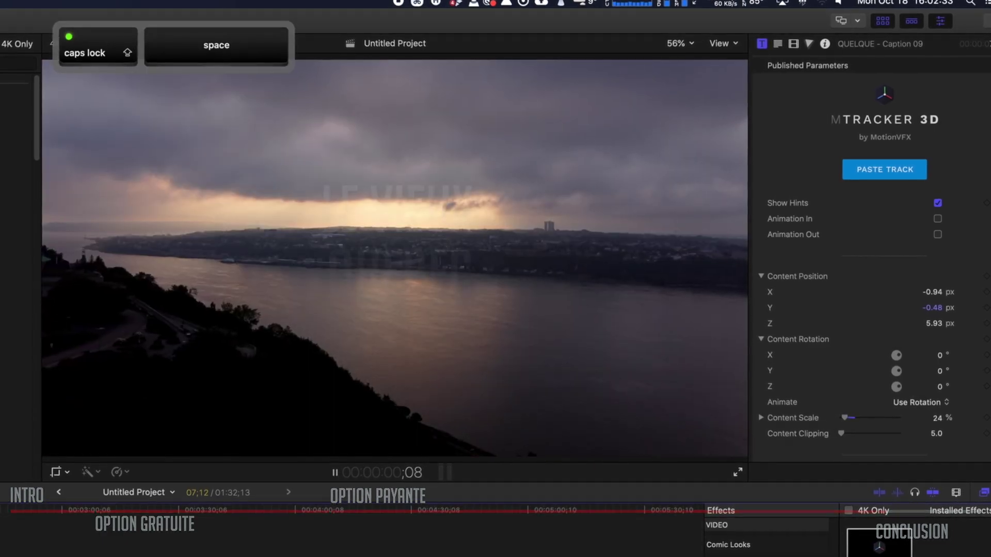